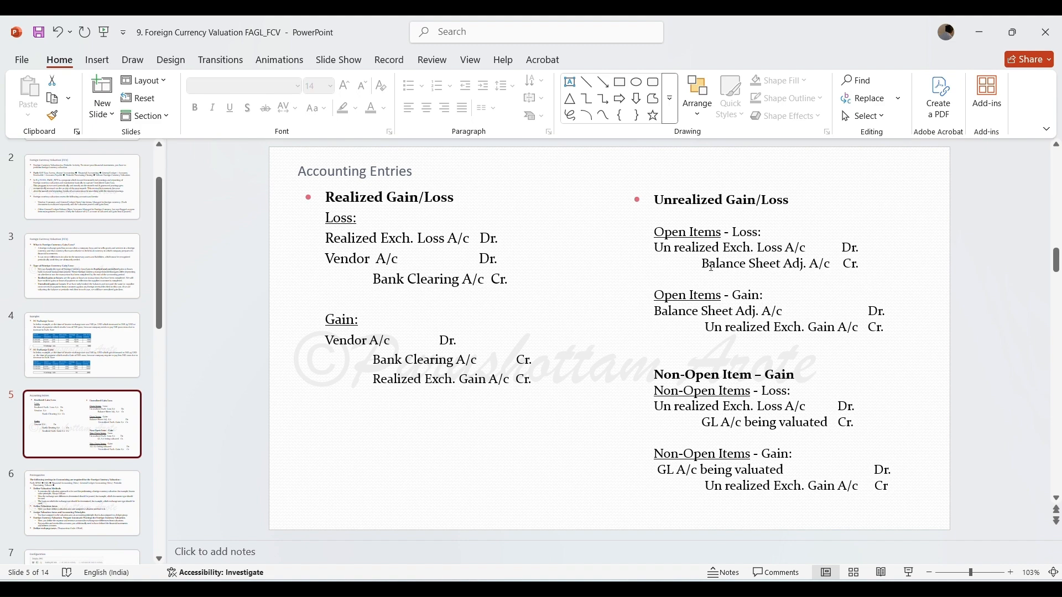
Step: Review the unrealized gain/loss entries on the Accounting Entries slide, highlighting the Balance Sheet Adj. A/c credit line under Open Items - Loss
left_click_drag(701, 264, 860, 261)
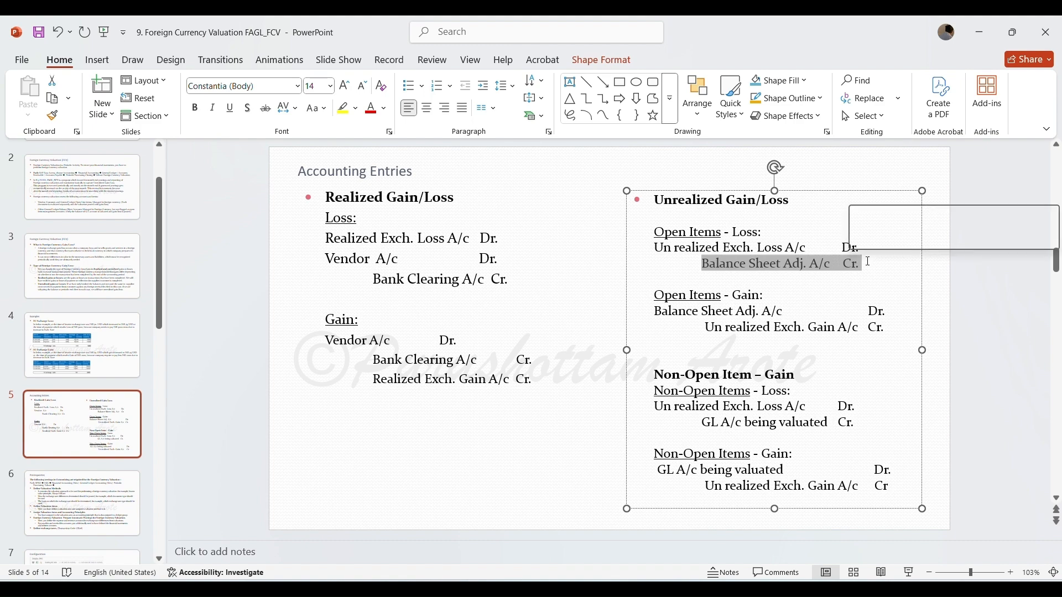
left_click(994, 288)
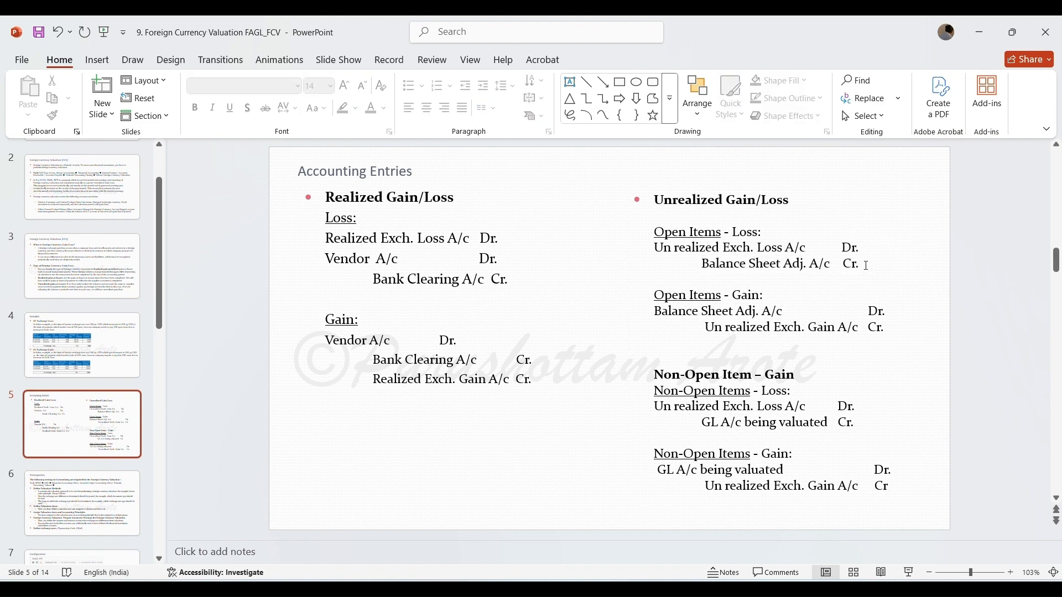
left_click_drag(863, 265, 703, 264)
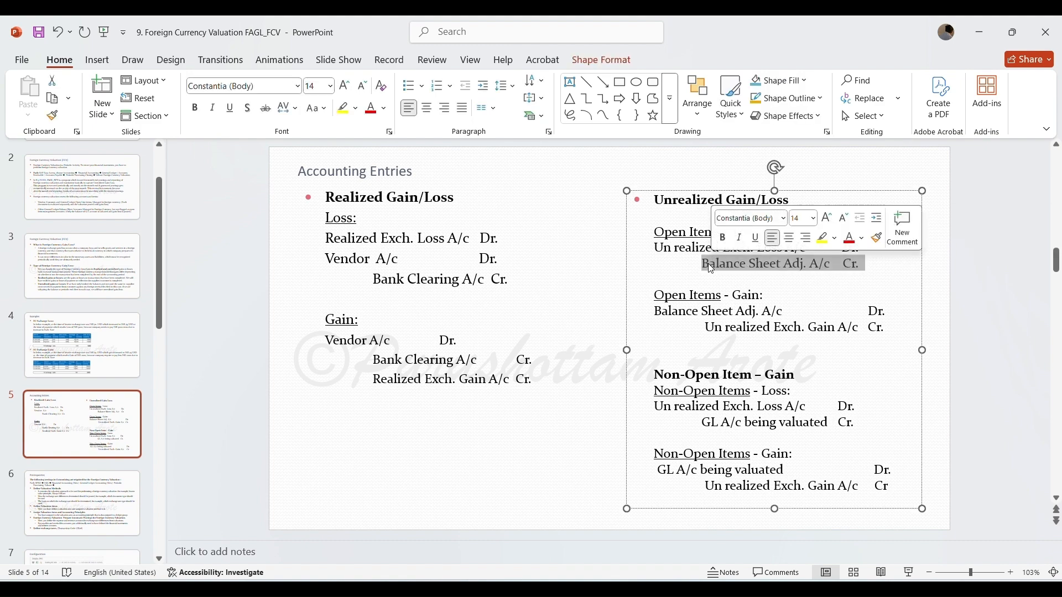
left_click(948, 296)
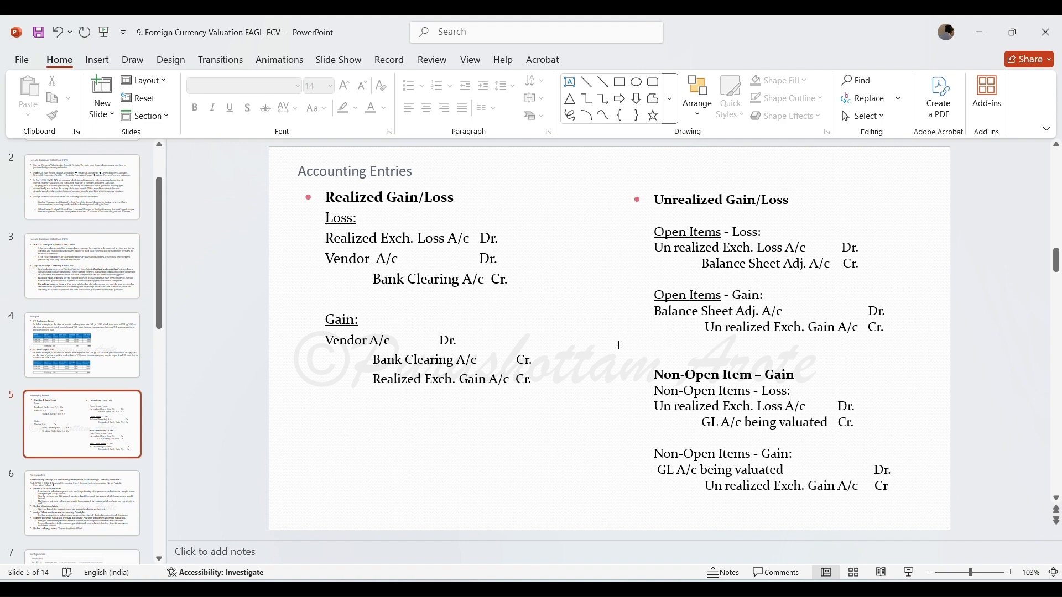
left_click(655, 199)
left_click_drag(655, 199, 890, 495)
left_click(965, 362)
Step: Show the Prerequisites slide and compare its required customizing settings with the Configuration slide
scroll(64, 442, "down", 3)
left_click(64, 442)
scroll(64, 443, "down", 1)
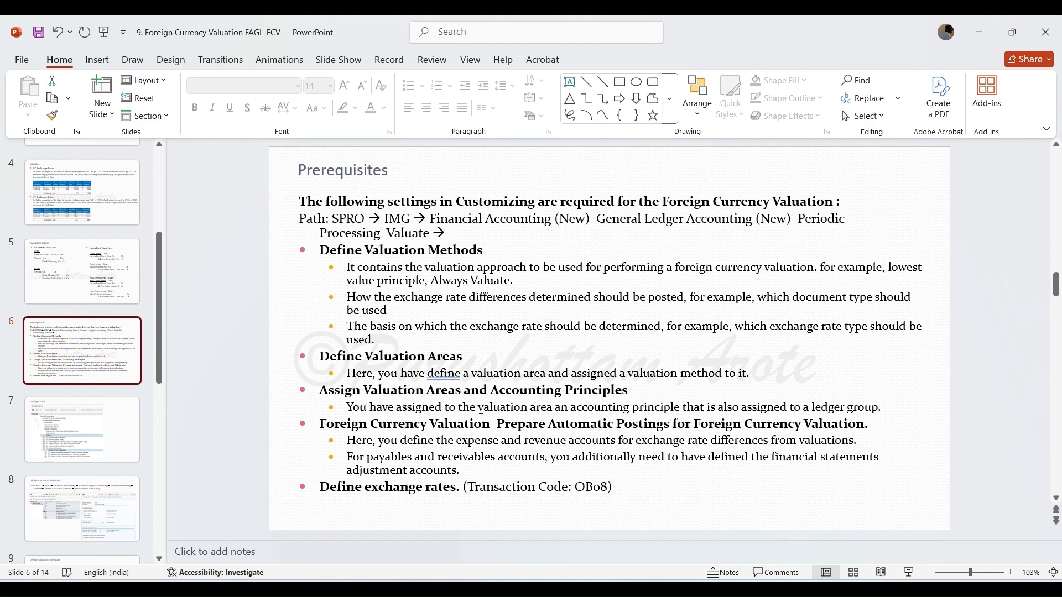
key("Down")
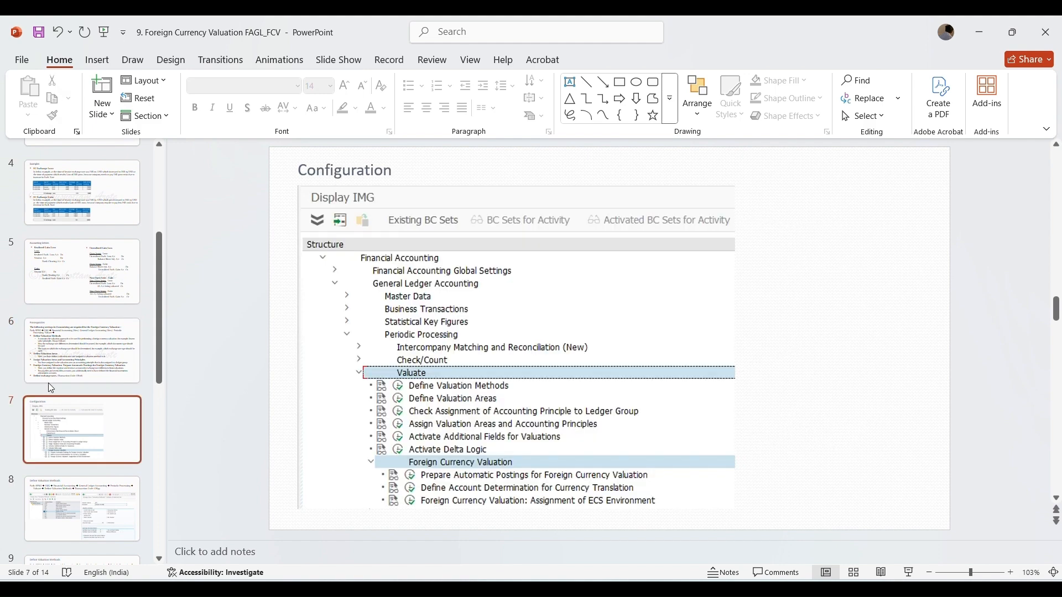
left_click(75, 368)
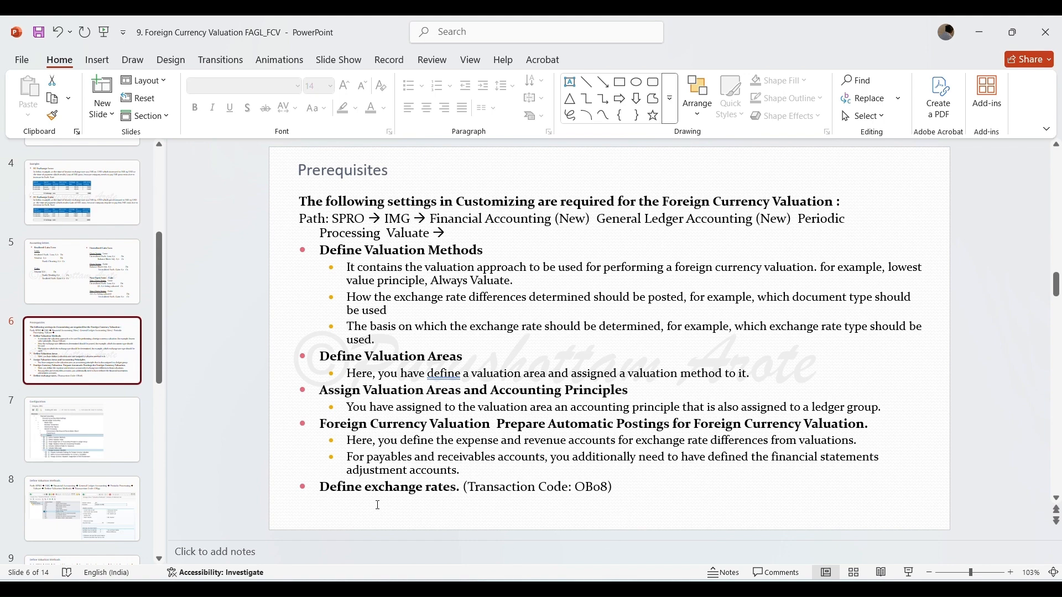
Step: Highlight transaction code OB08 on the Prerequisites slide and add an empty bullet below the Define exchange rates line
double_click(594, 492)
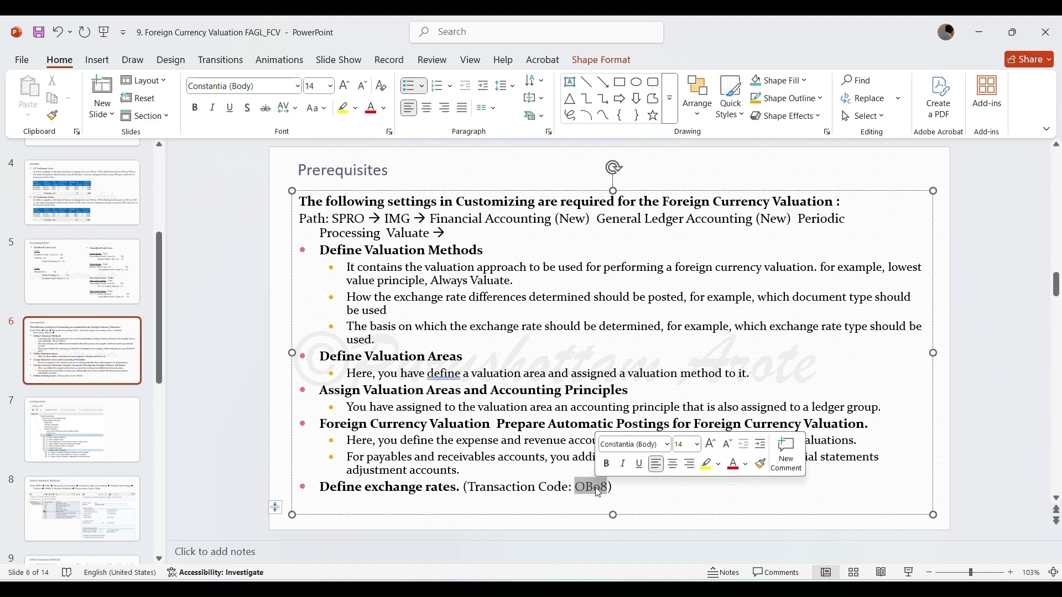
left_click(663, 497)
key("Return")
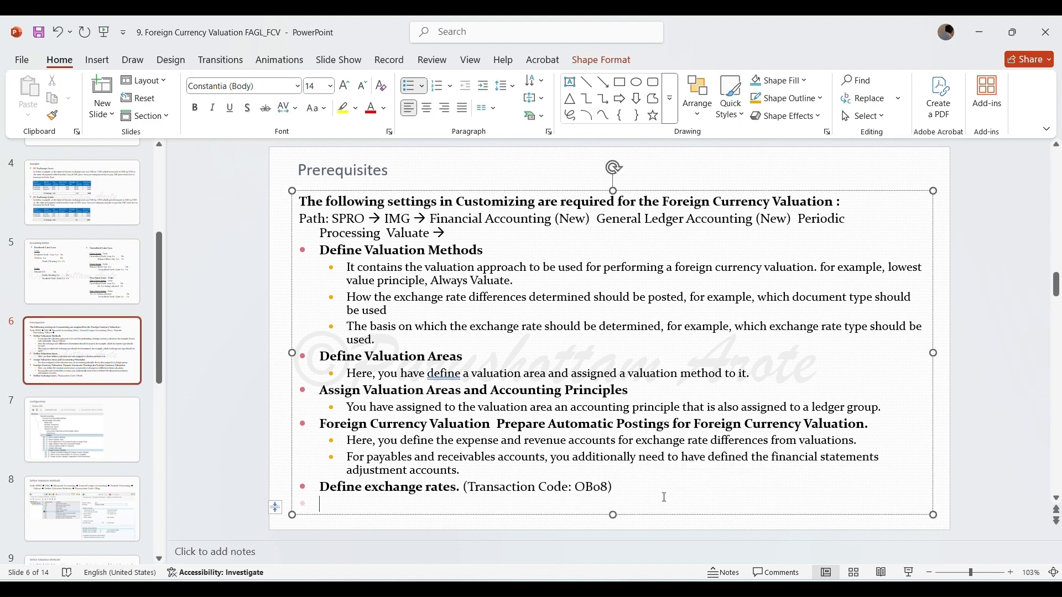
Step: View the Configuration slide, and switch to SAP GUI to open the SAP Reference IMG
left_click(58, 443)
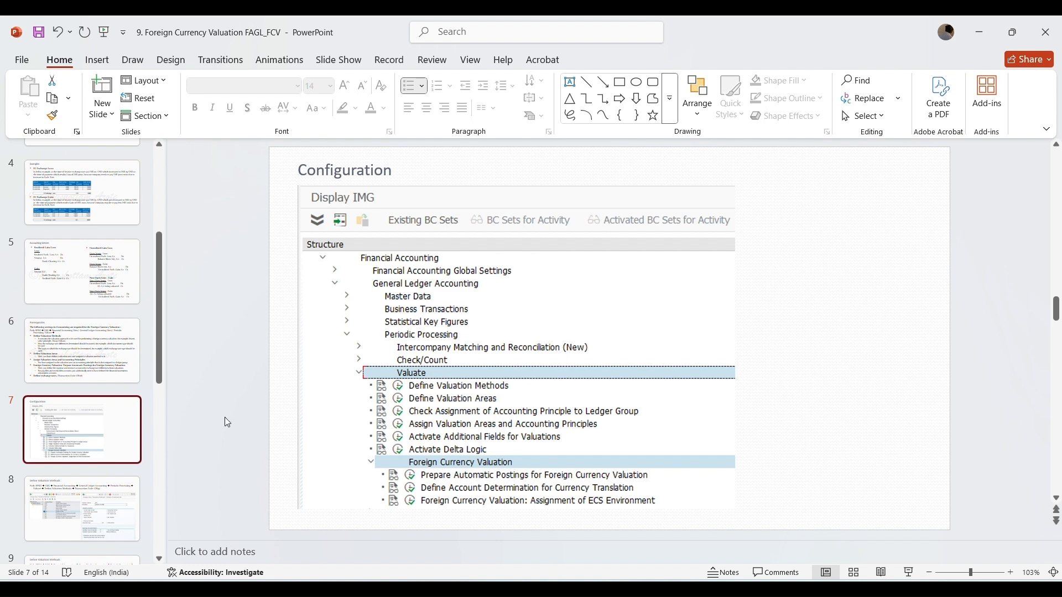
scroll(155, 444, "down", 1)
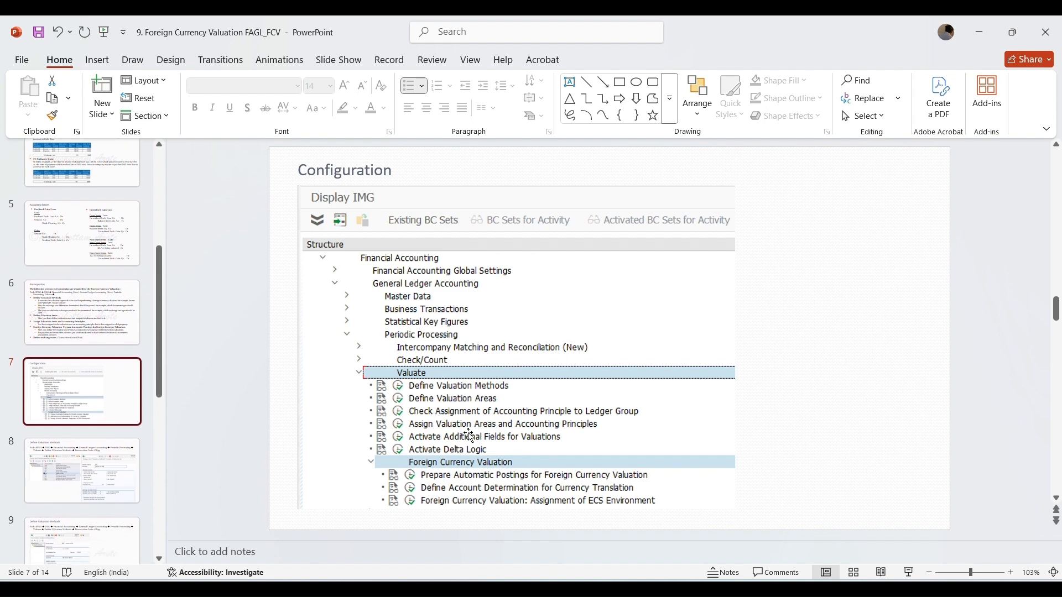
key("alt+Tab")
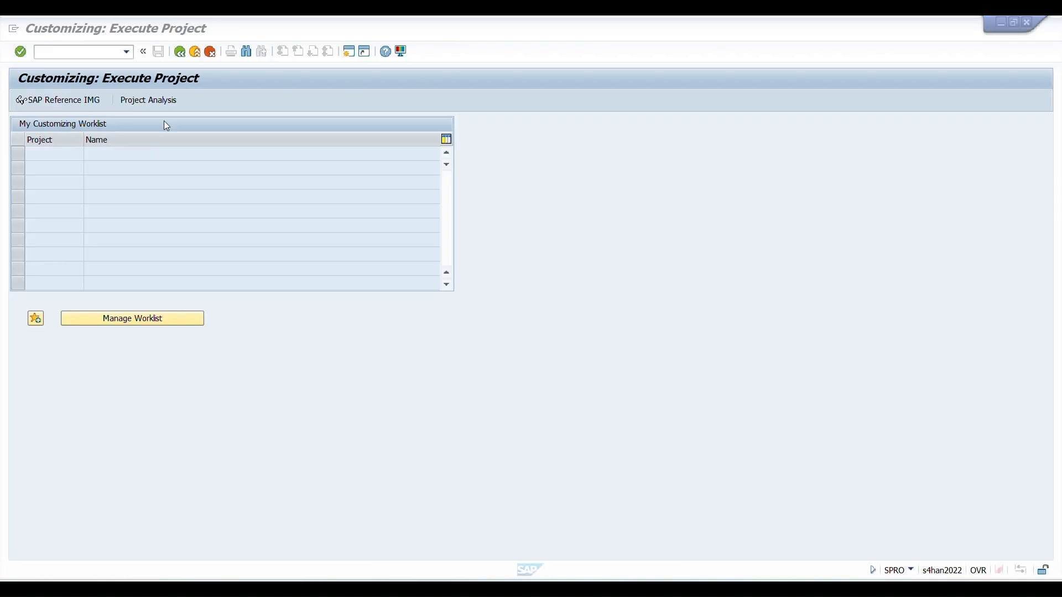
left_click(74, 99)
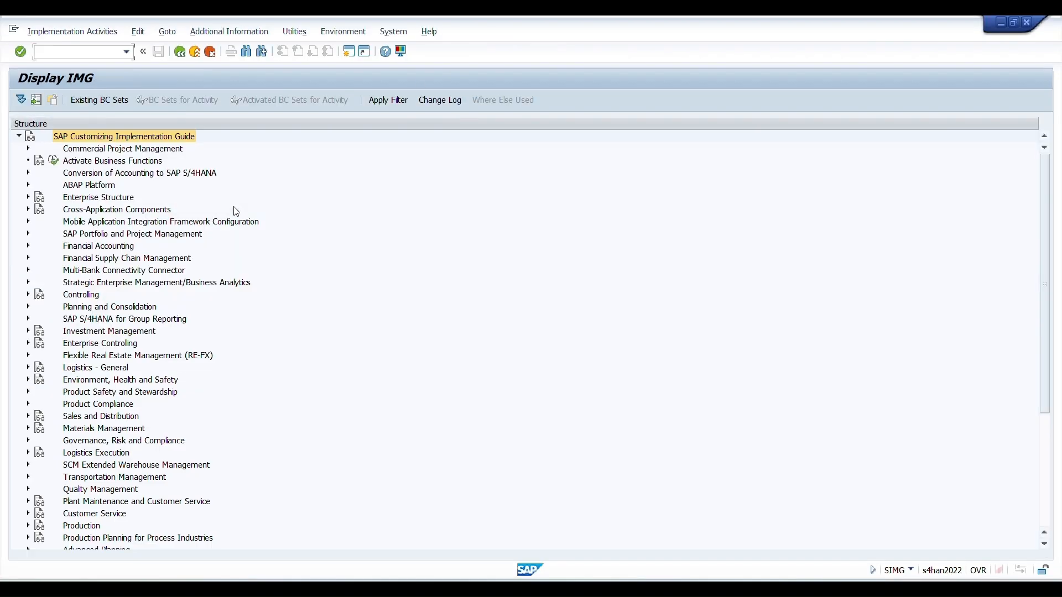
Step: Expand Financial Accounting, General Ledger Accounting and Periodic Processing in the IMG structure
left_click(95, 258)
key("Up")
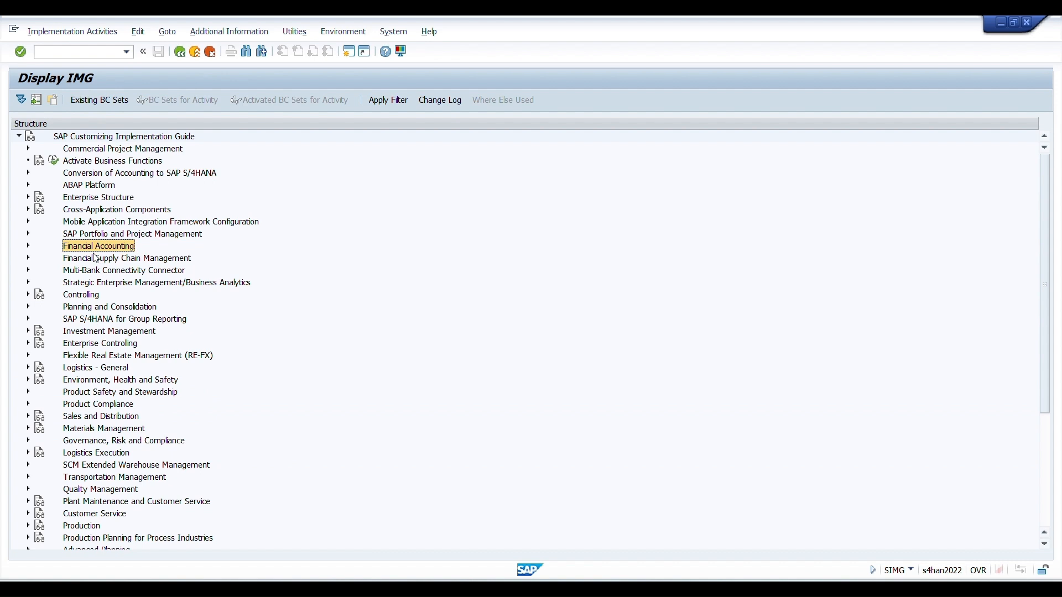
key("Right")
key("Down")
key("Down")
key("Right")
key("Down")
key("Down")
key("Down")
key("Down")
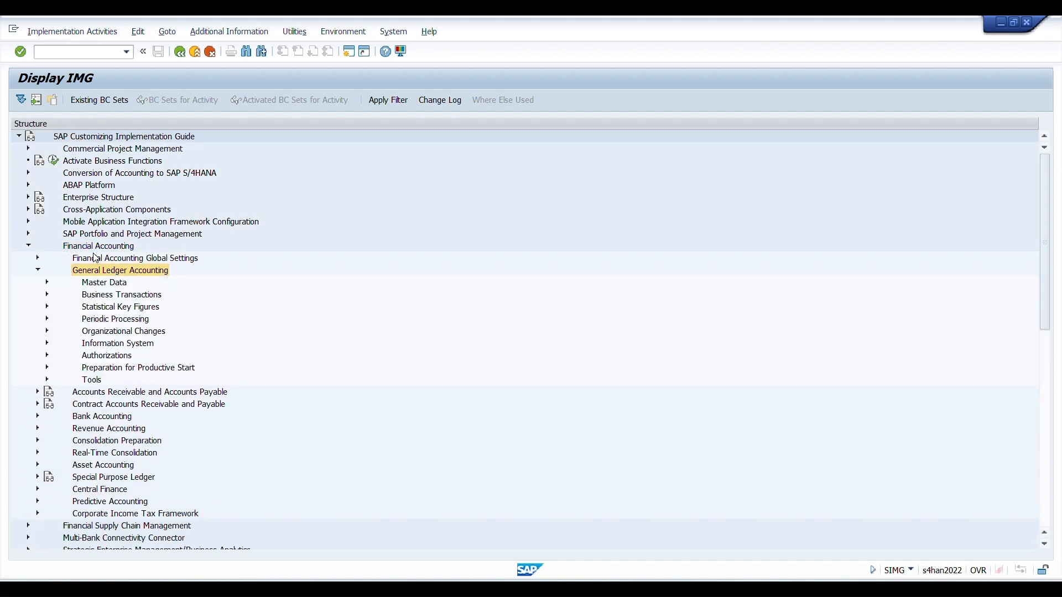
key("Right")
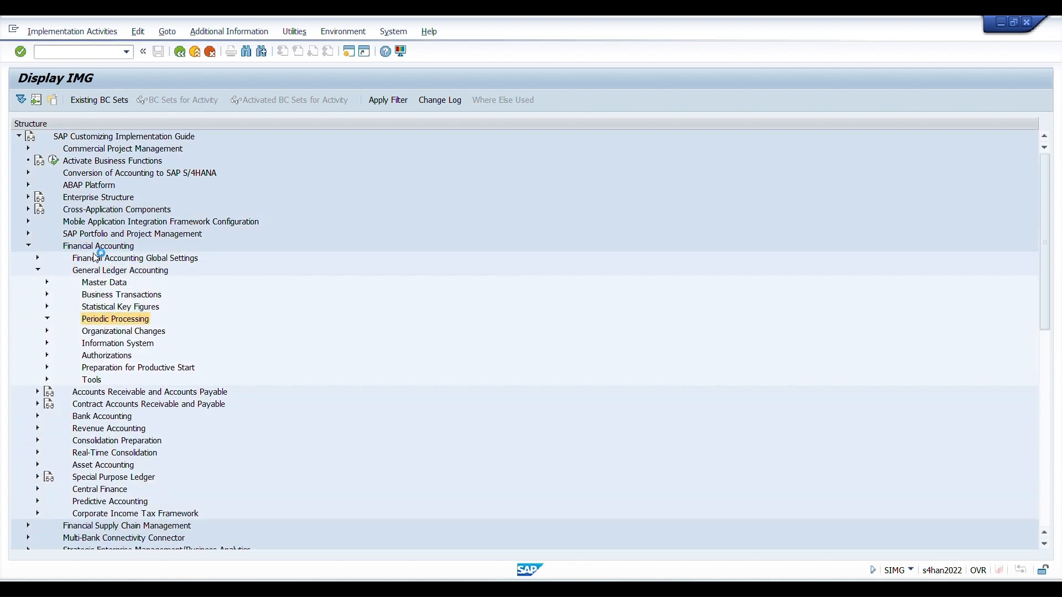
Step: Expand the Valuate node under Periodic Processing and execute the Define Valuation Methods activity
key("Down")
key("Down")
key("Down")
key("Right")
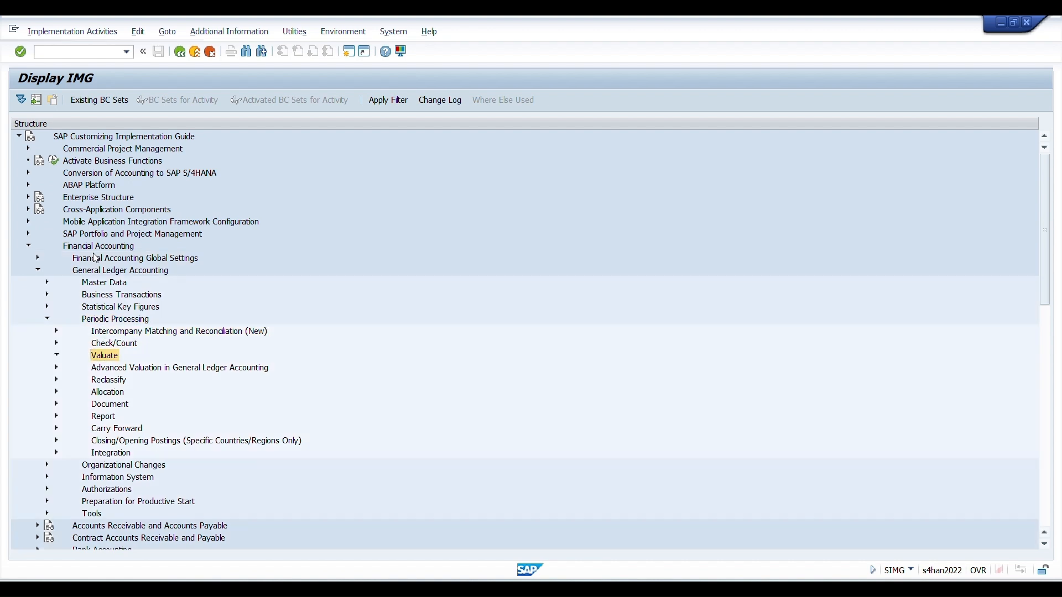
key("Down")
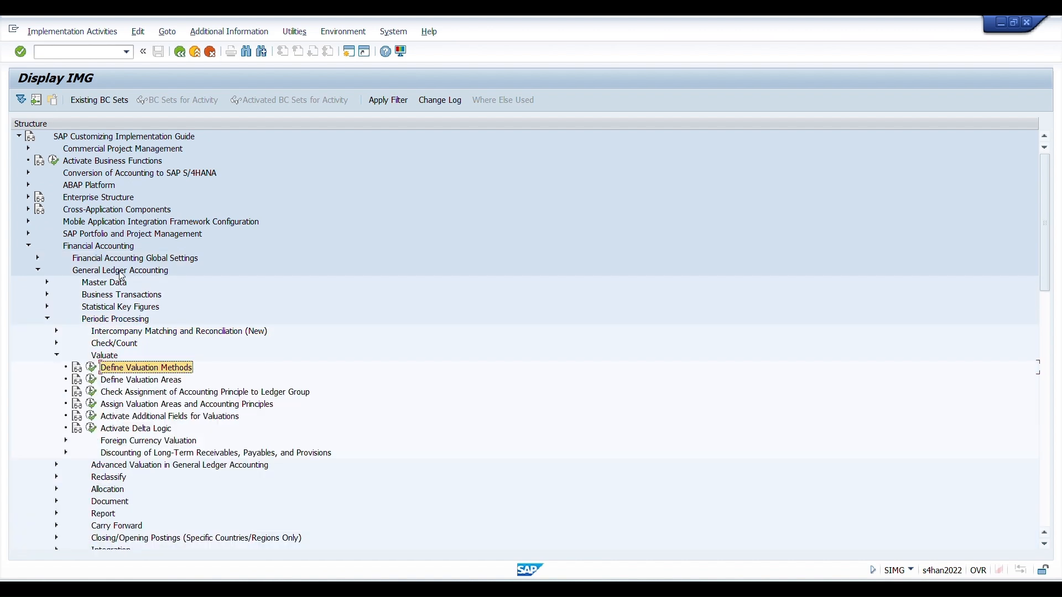
left_click(91, 367)
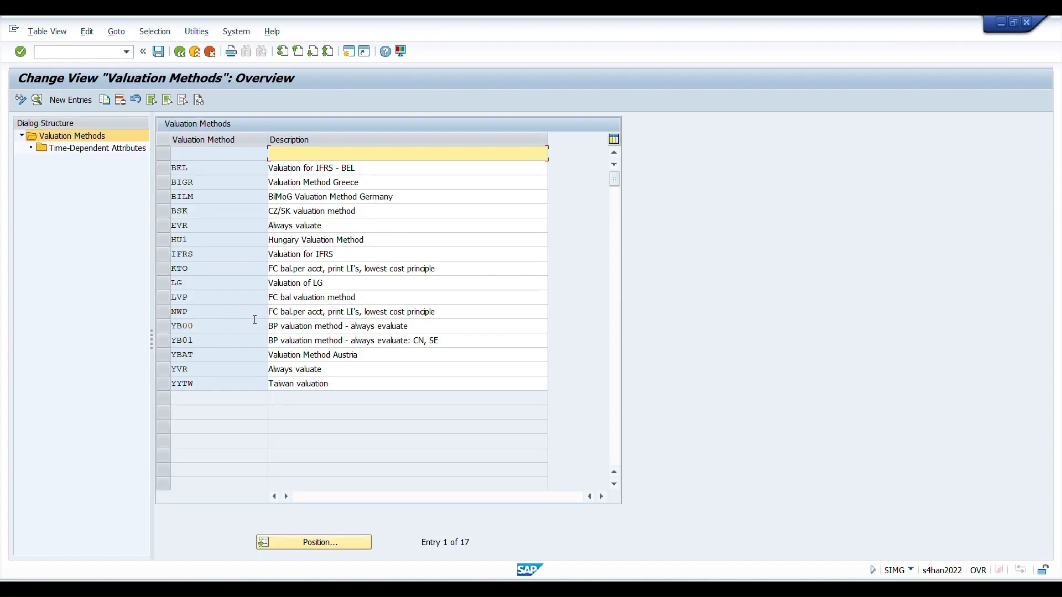
Step: Select the IFRS valuation method row and open the details of valuation method BEL to examine its valuation procedure
left_click(164, 256)
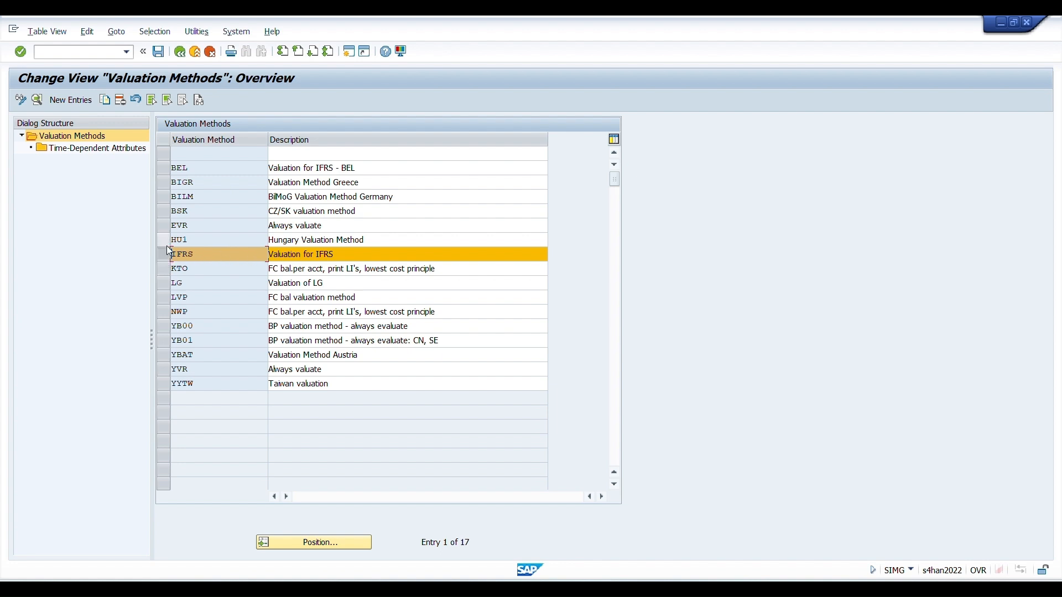
left_click(197, 168)
double_click(197, 168)
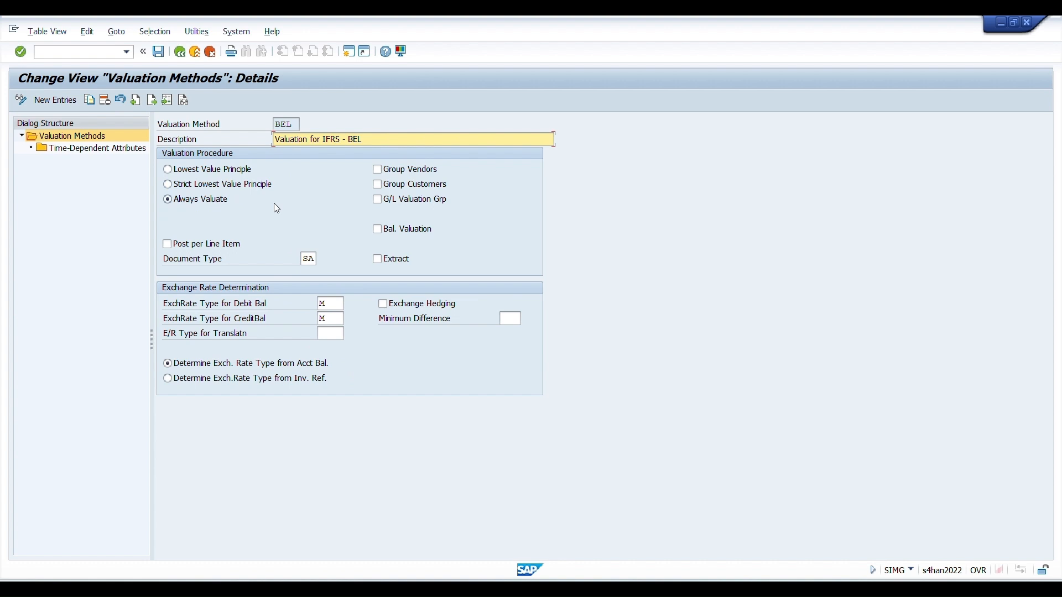
Step: Examine the FY start date in the time-dependent attributes of valuation method BEL, and return to the IMG structure
double_click(89, 148)
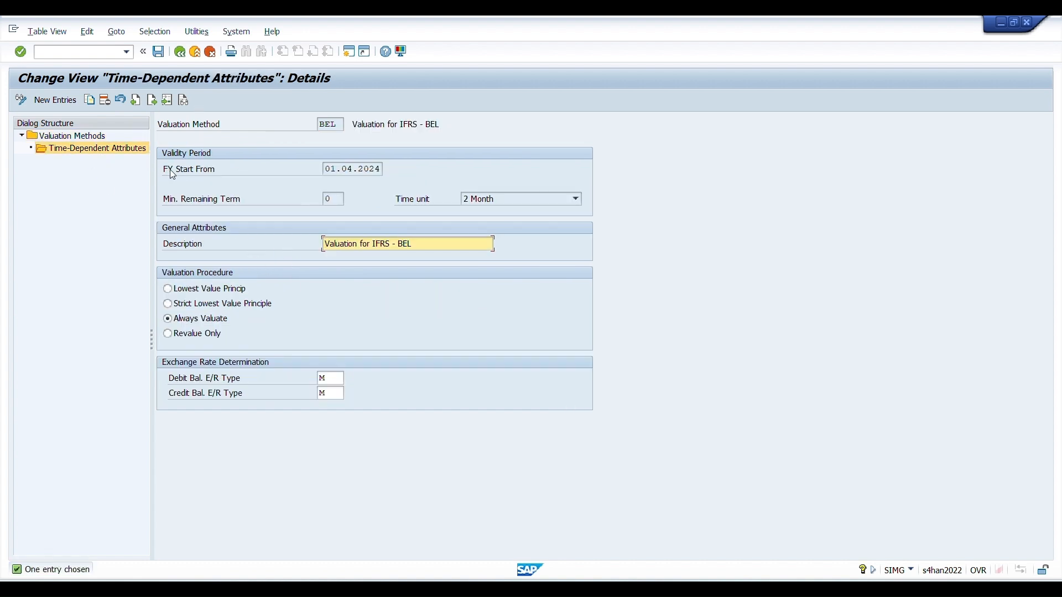
left_click(167, 170)
key("Tab")
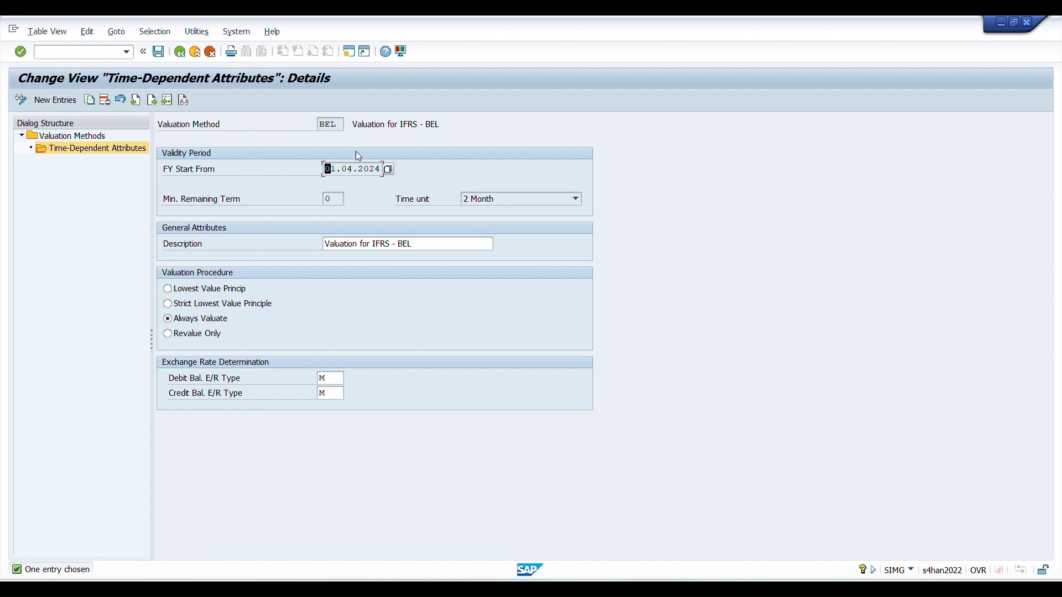
left_click(179, 52)
left_click(180, 52)
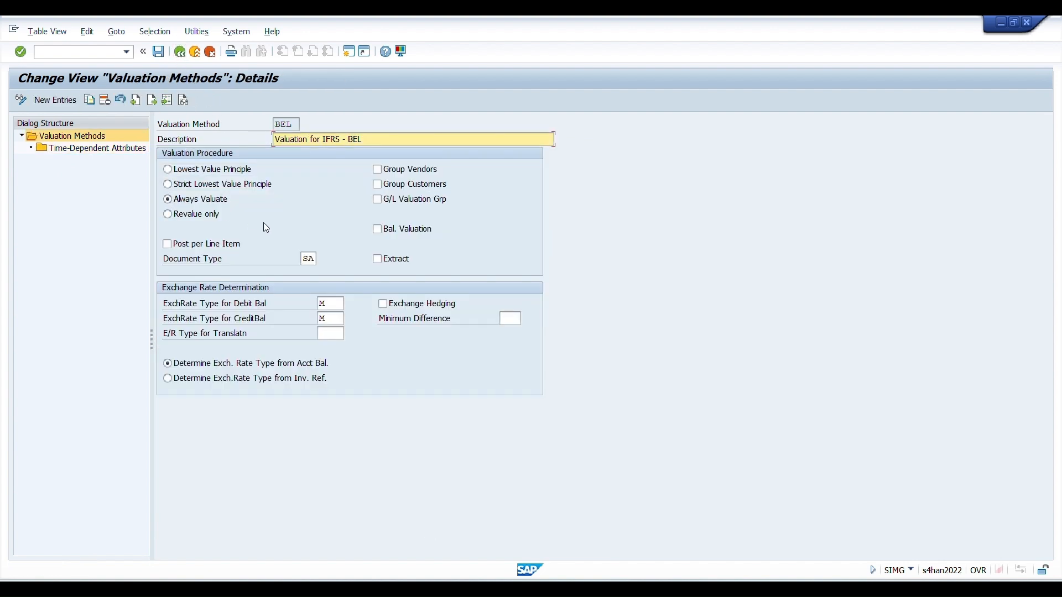
left_click(179, 52)
left_click(179, 52)
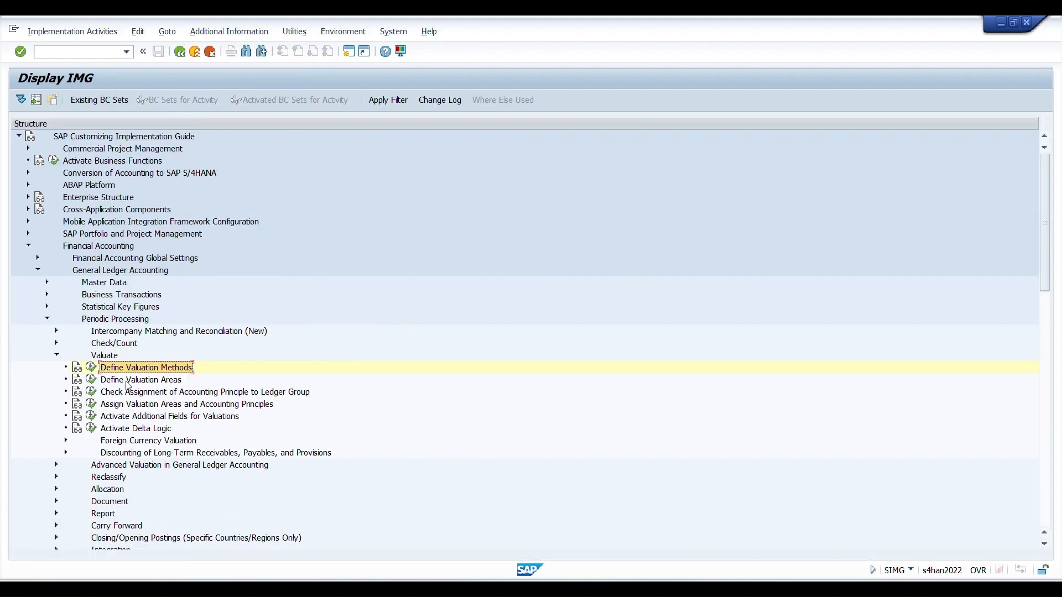
Step: Execute Define Valuation Areas, examine the method and currency types of valuation area B1, and return to the IMG structure
left_click(126, 382)
left_click(91, 357)
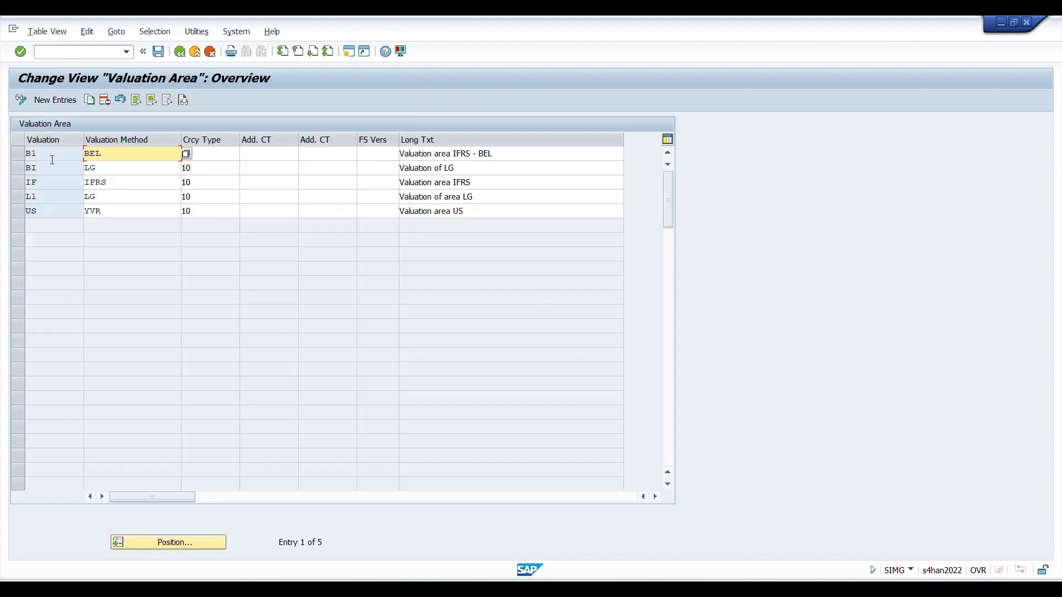
left_click(21, 156)
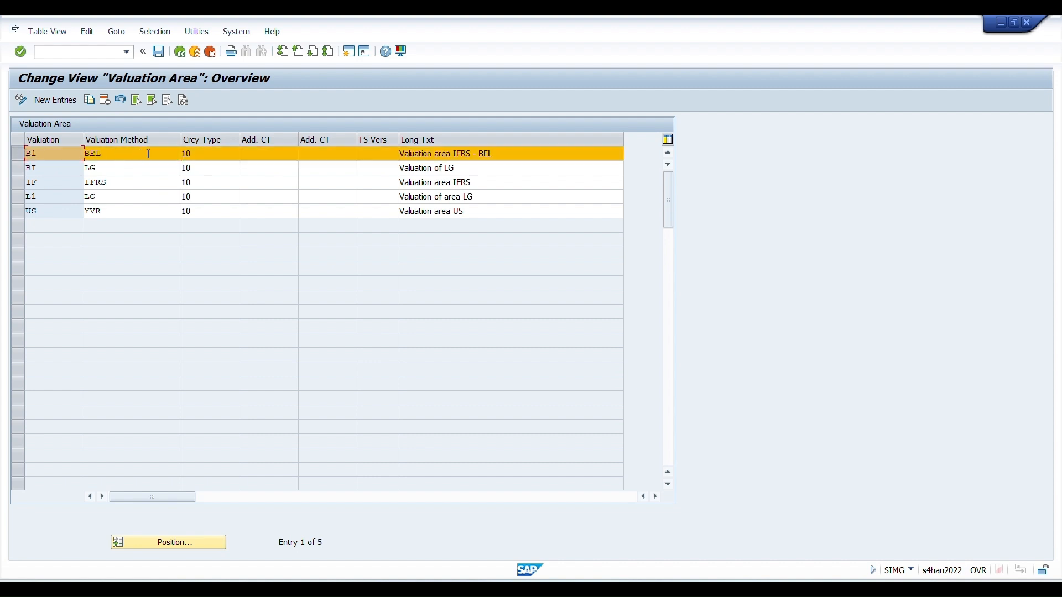
left_click(201, 153)
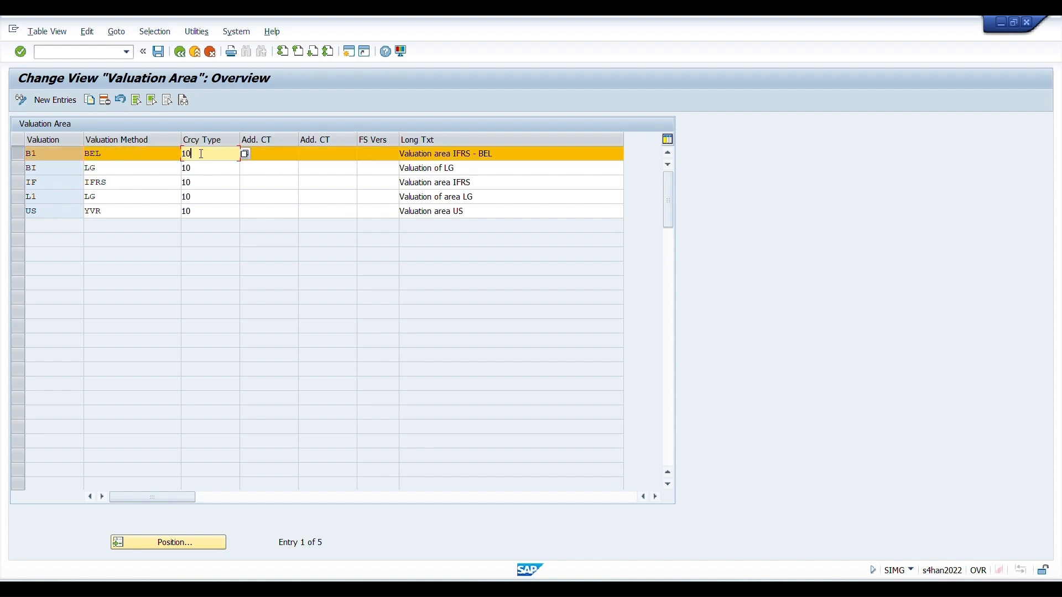
left_click(270, 157)
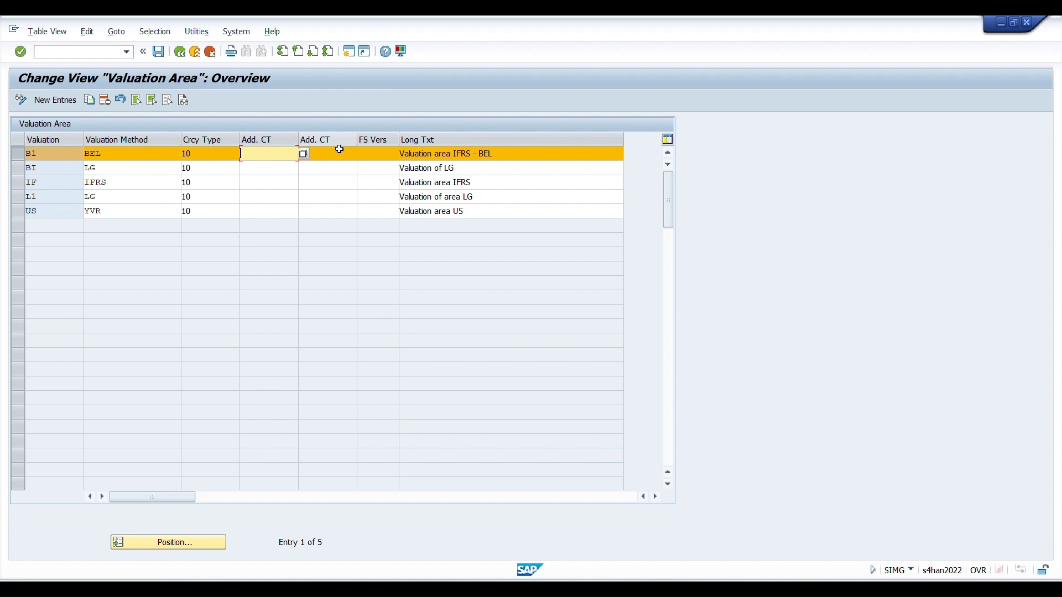
left_click(204, 153)
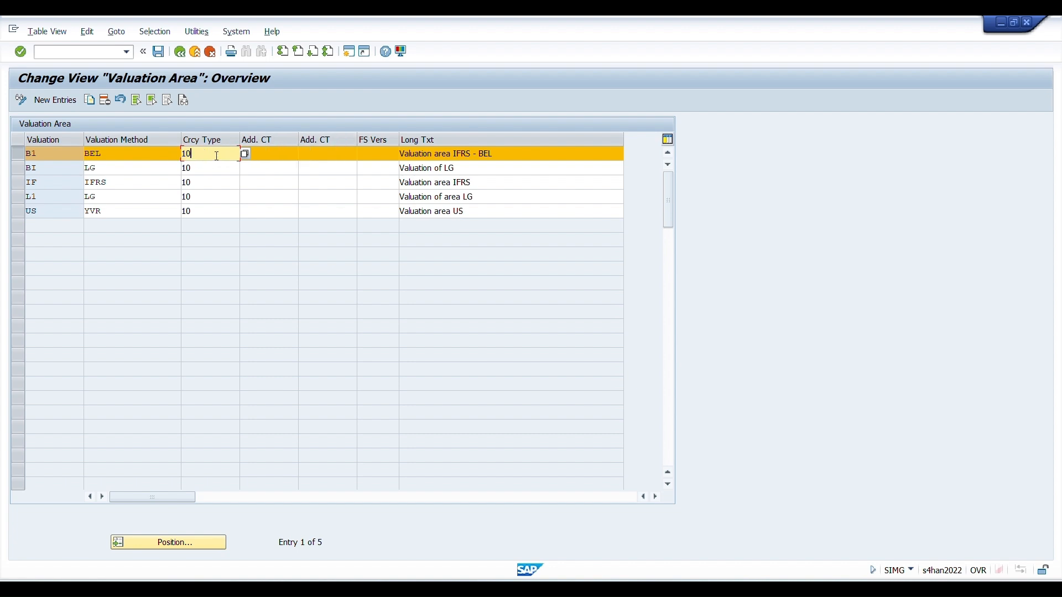
left_click(179, 51)
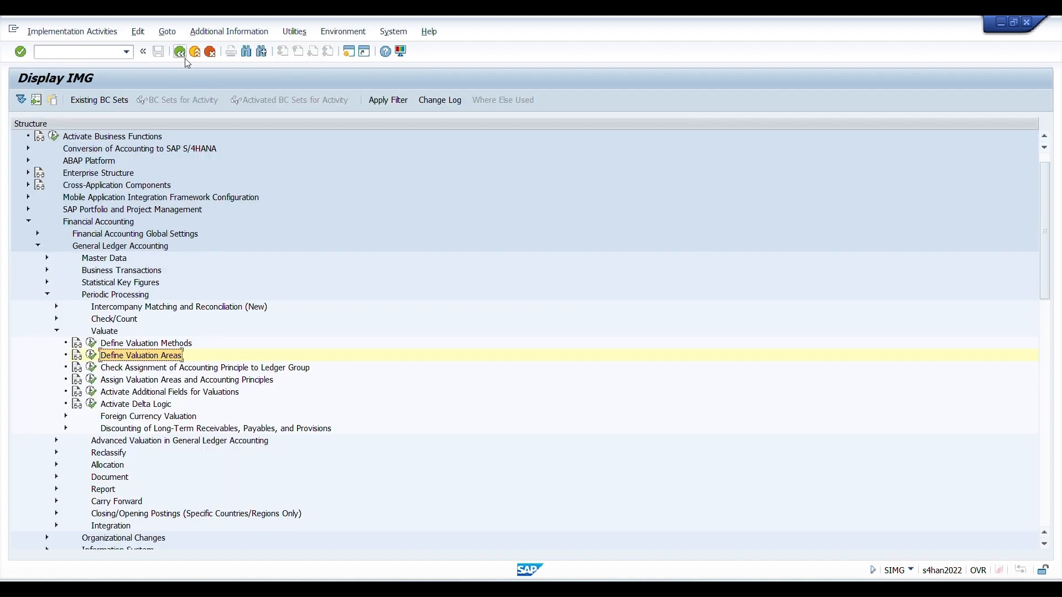
Step: Execute Check Assignment of Accounting Principle to Ledger Group and examine the target ledger group of accounting principle IFRS
scroll(154, 360, "down", 2)
left_click(137, 344)
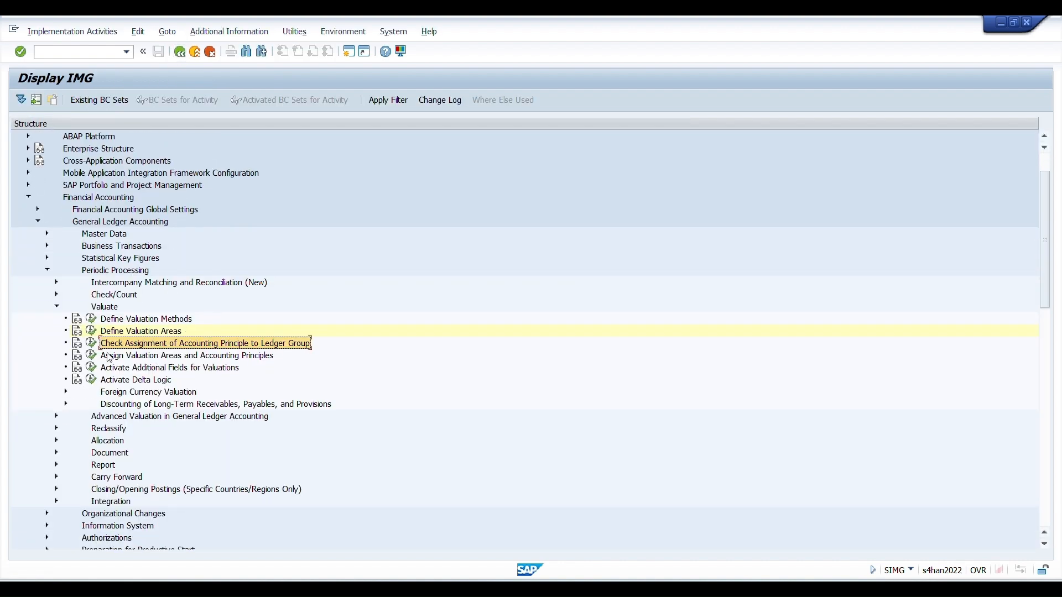
left_click(90, 345)
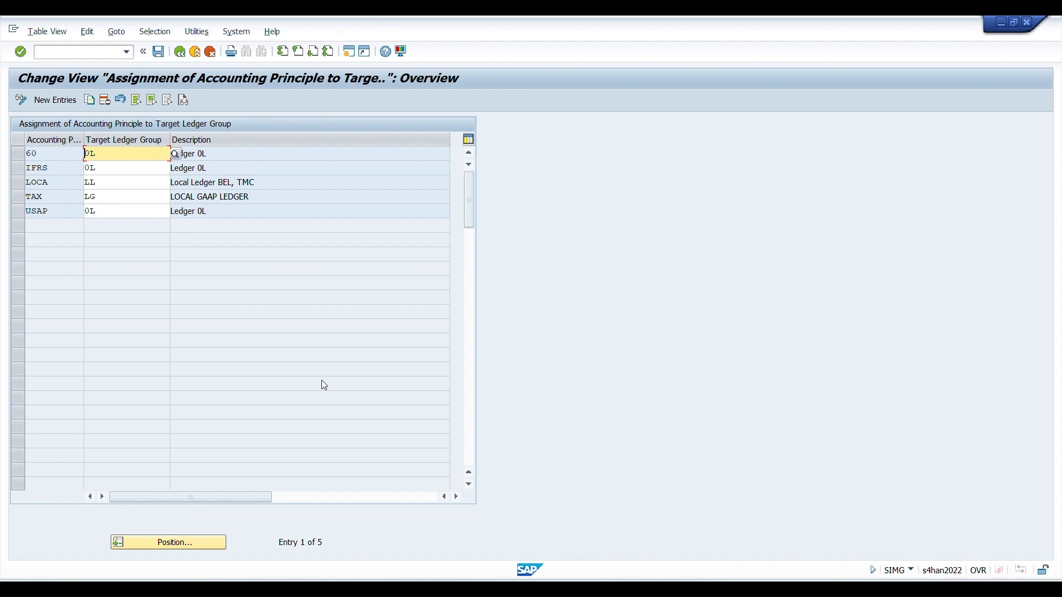
left_click(18, 174)
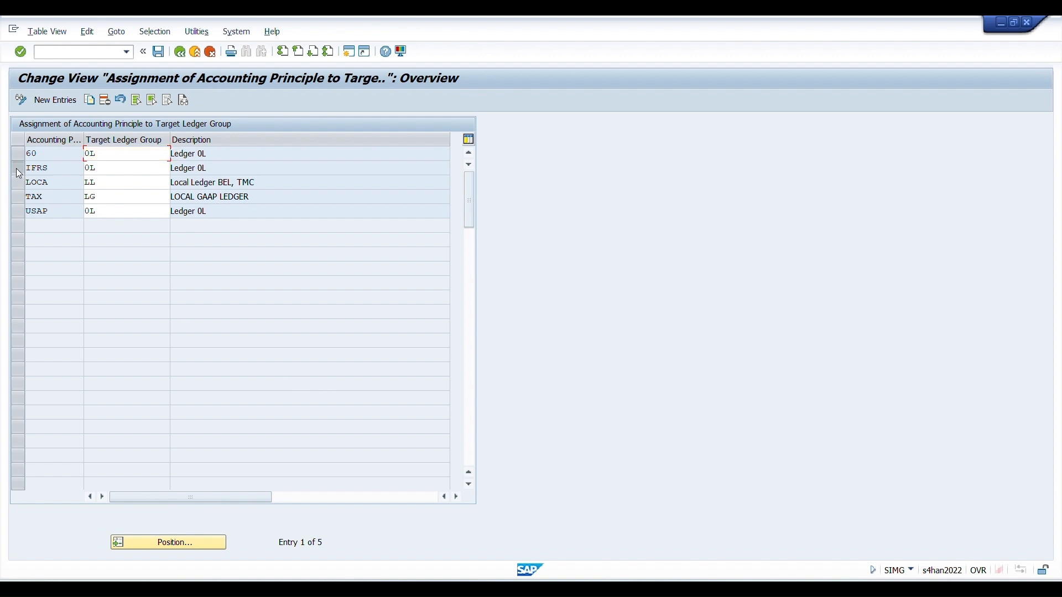
left_click(124, 168)
type("0L")
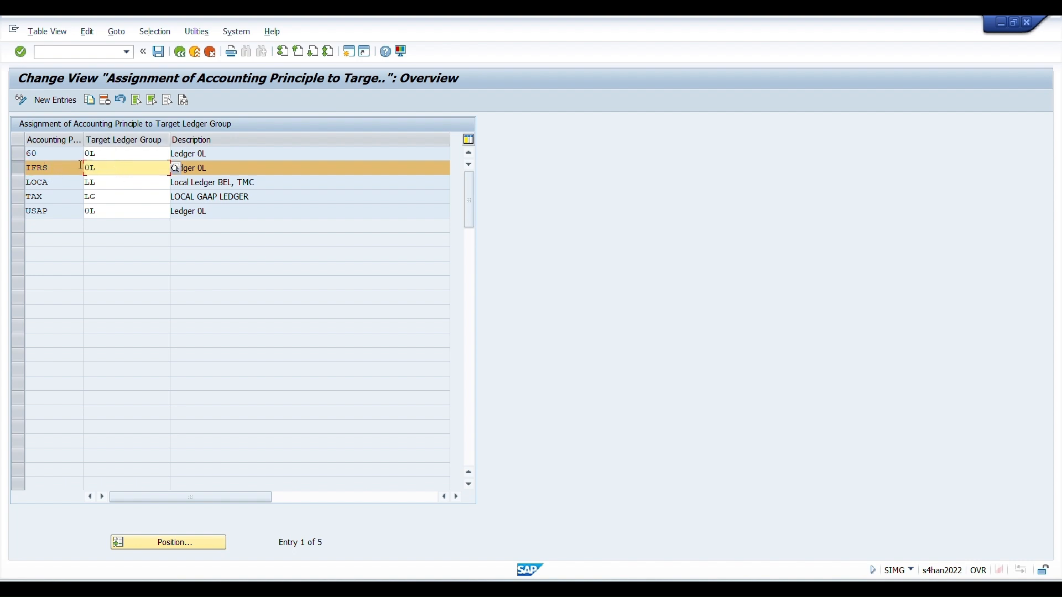
Step: Run transaction FINSC_LEDGER from a separate session and dismiss the consistency check messages
key("Return")
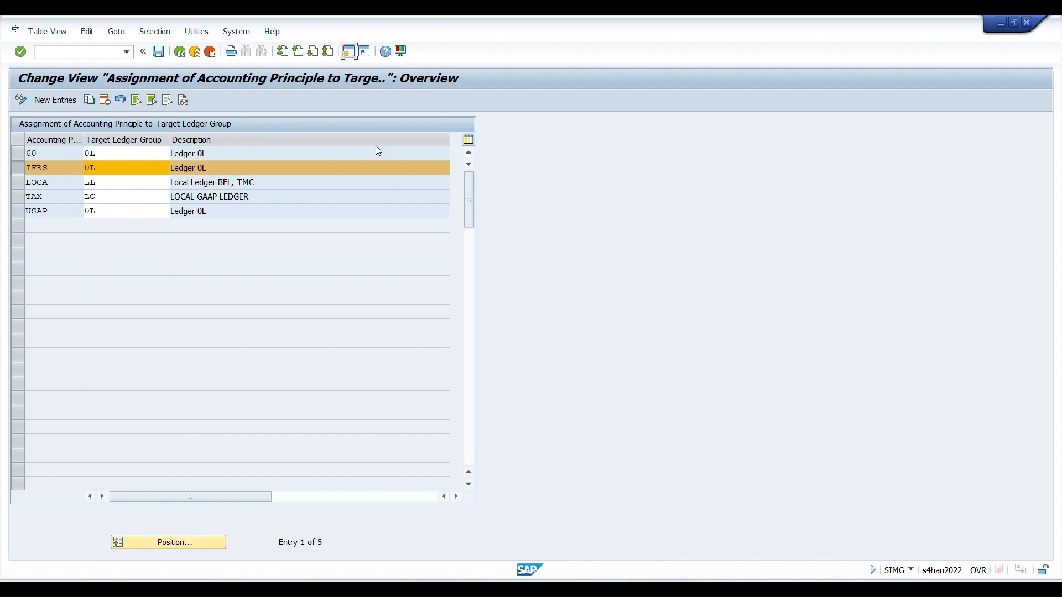
type("FINSC_LEDGER")
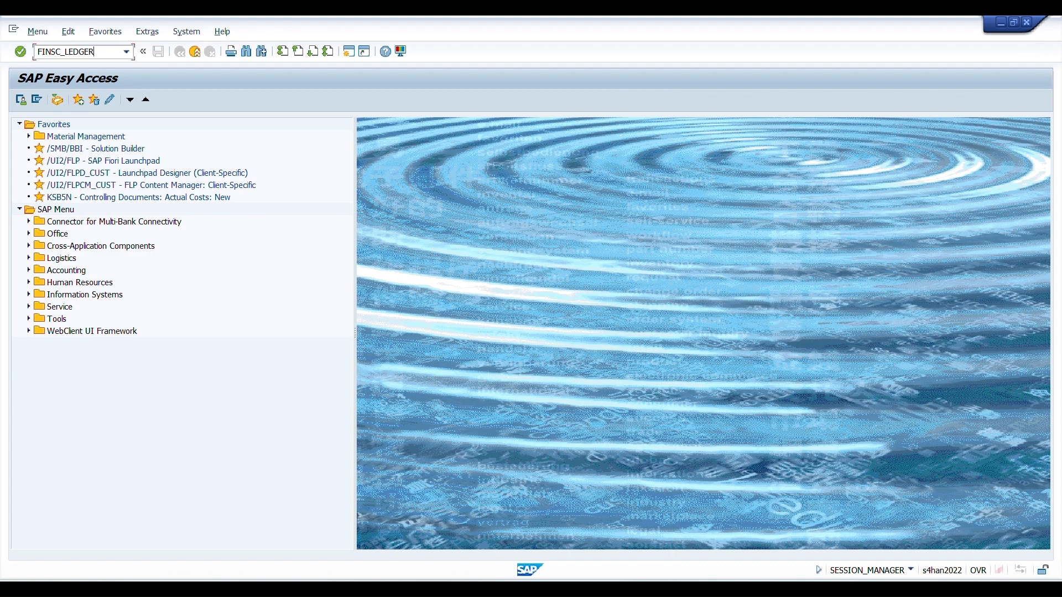
key("Return")
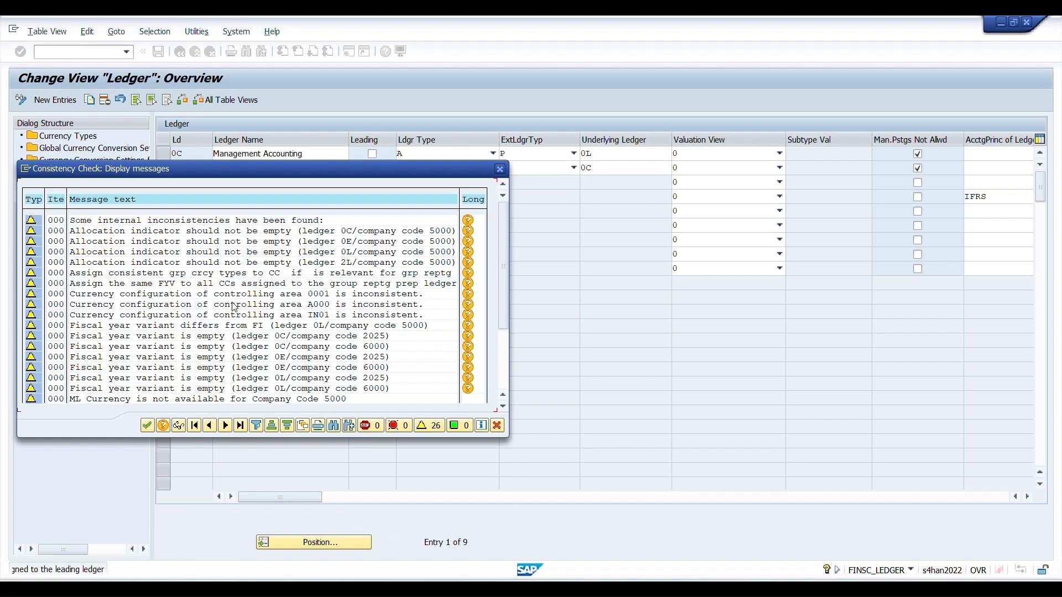
left_click(146, 427)
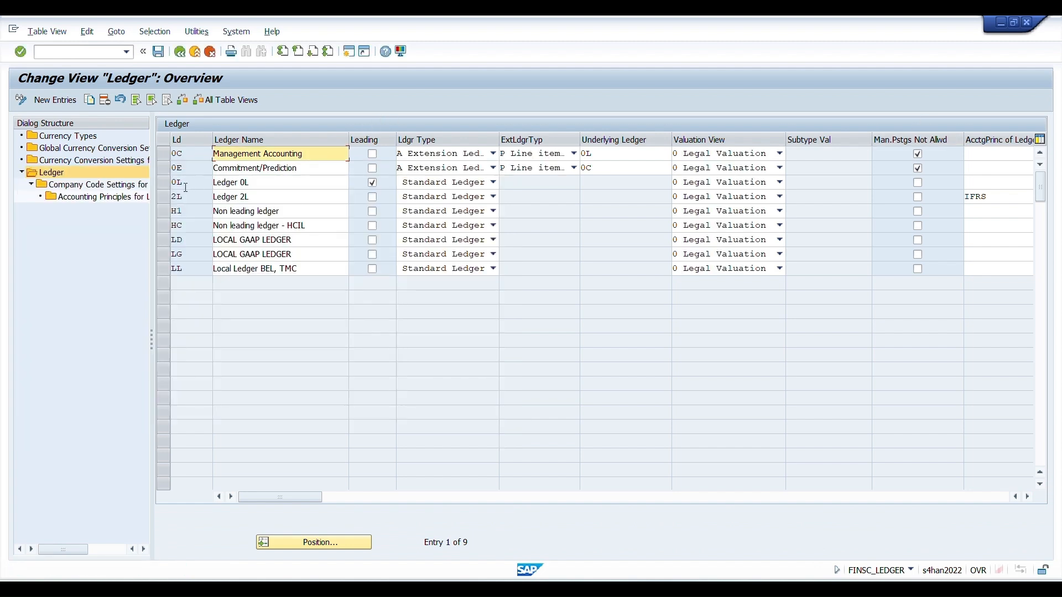
Step: Open the company code settings of ledger 0L and examine the accounting principle assigned to company code 1000
left_click(164, 183)
left_click(108, 186)
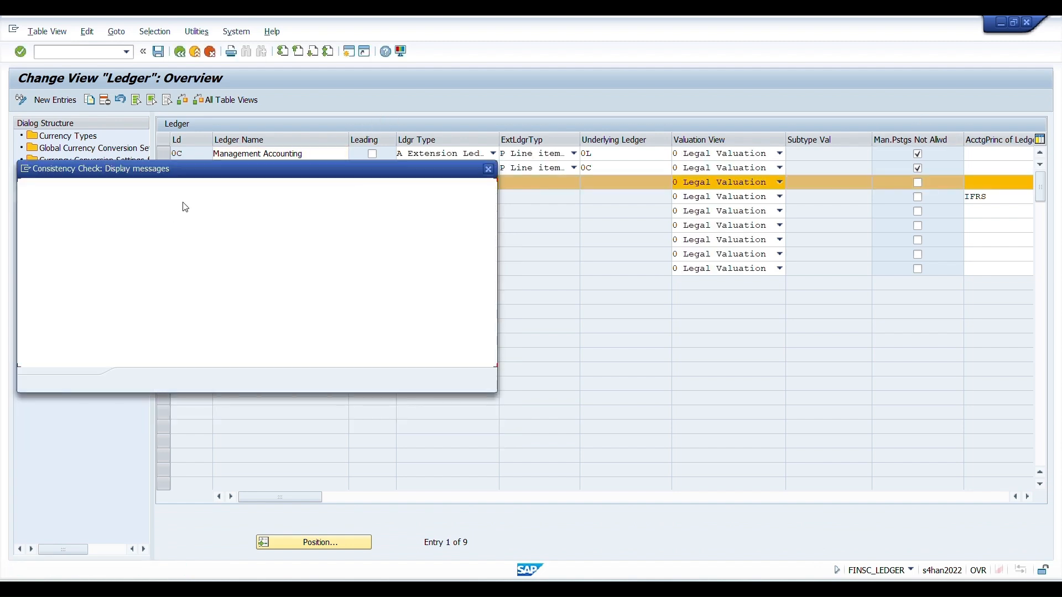
key("Return")
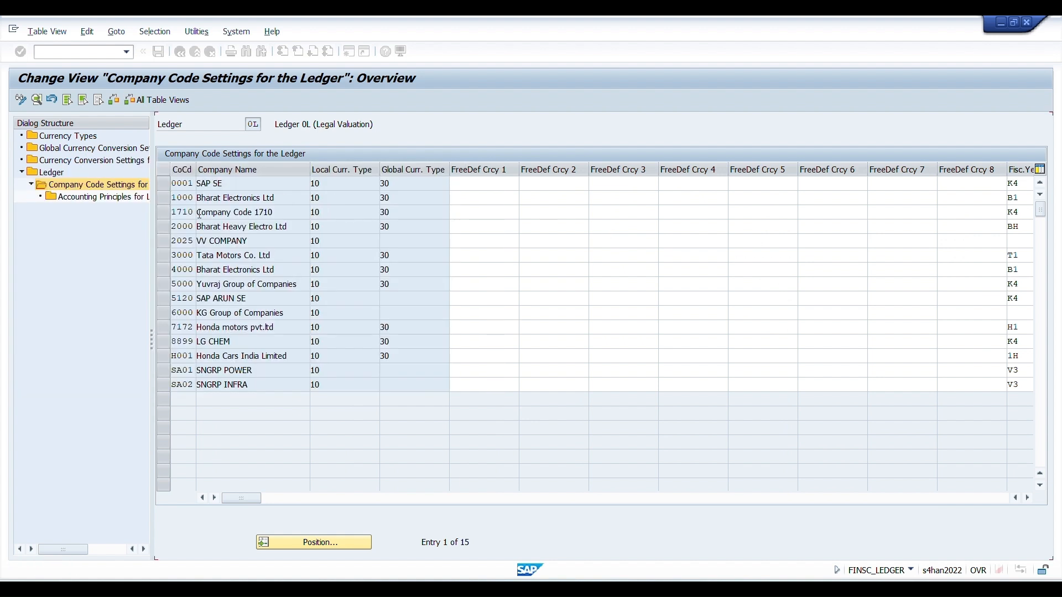
left_click(164, 198)
double_click(122, 197)
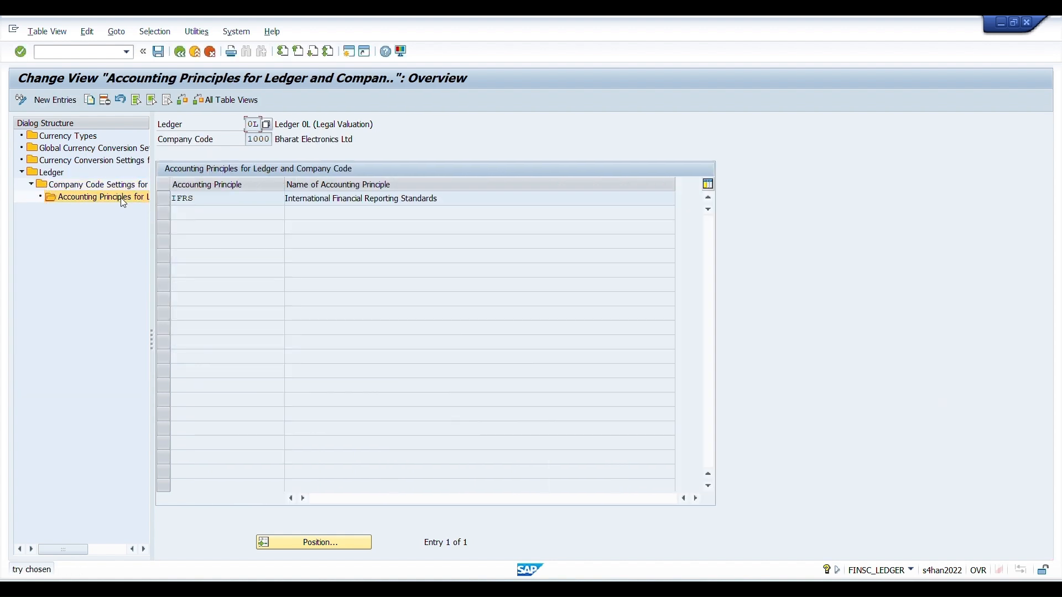
left_click(205, 200)
left_click_drag(230, 202, 158, 206)
left_click(210, 200)
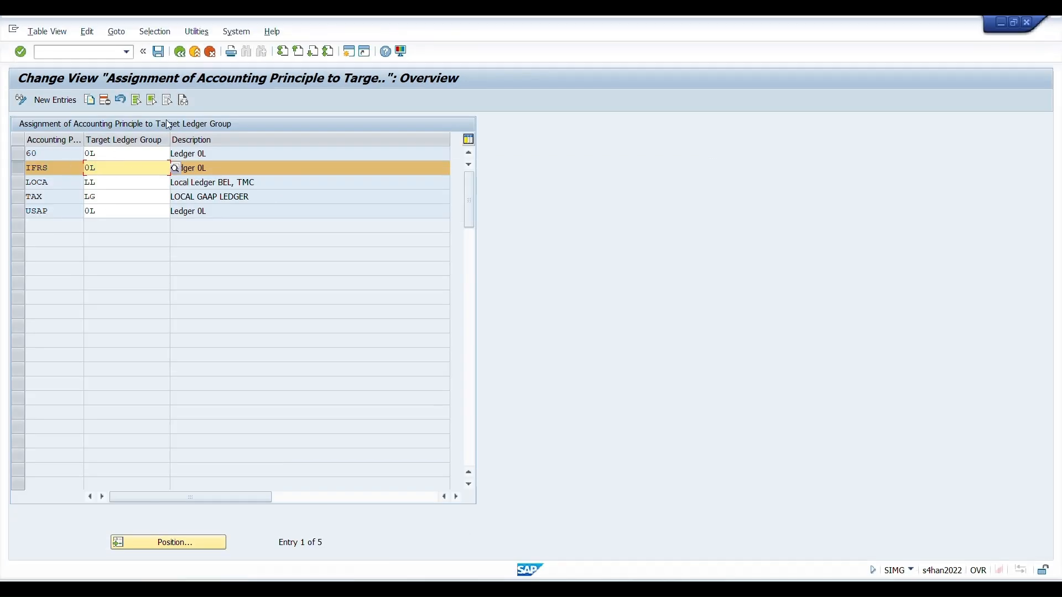
Step: Execute Assign Valuation Areas and Accounting Principles, examine the accounting principle of valuation area B1, and return to the IMG structure
left_click(179, 51)
left_click(162, 357)
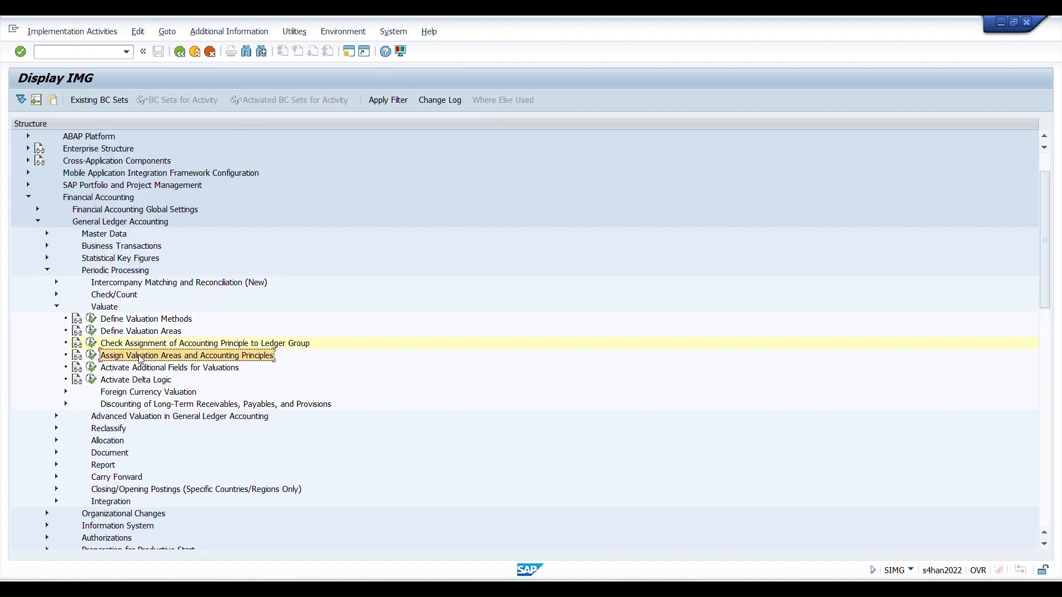
left_click(91, 355)
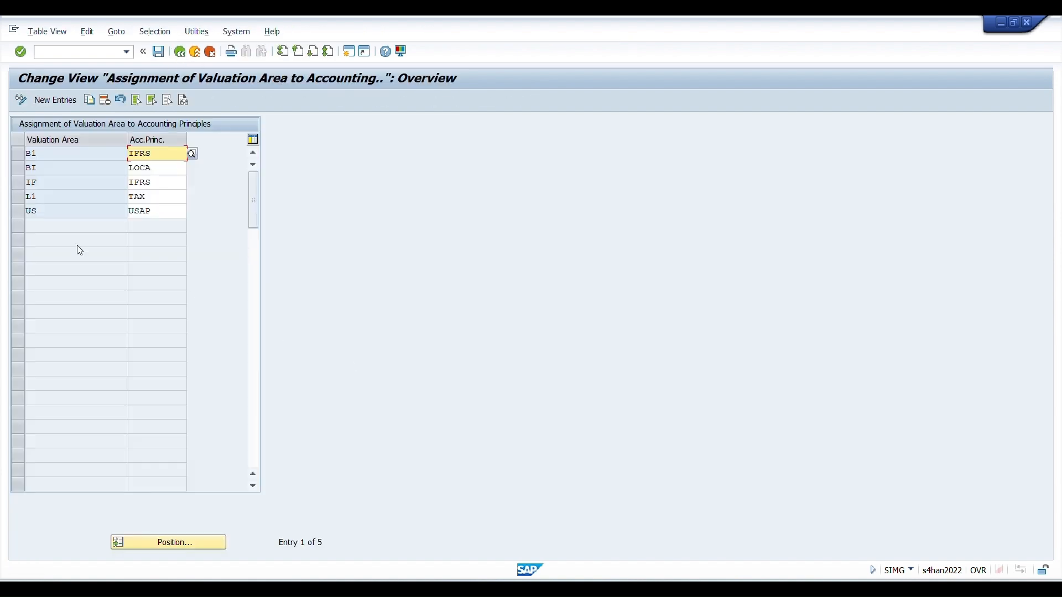
left_click(42, 154)
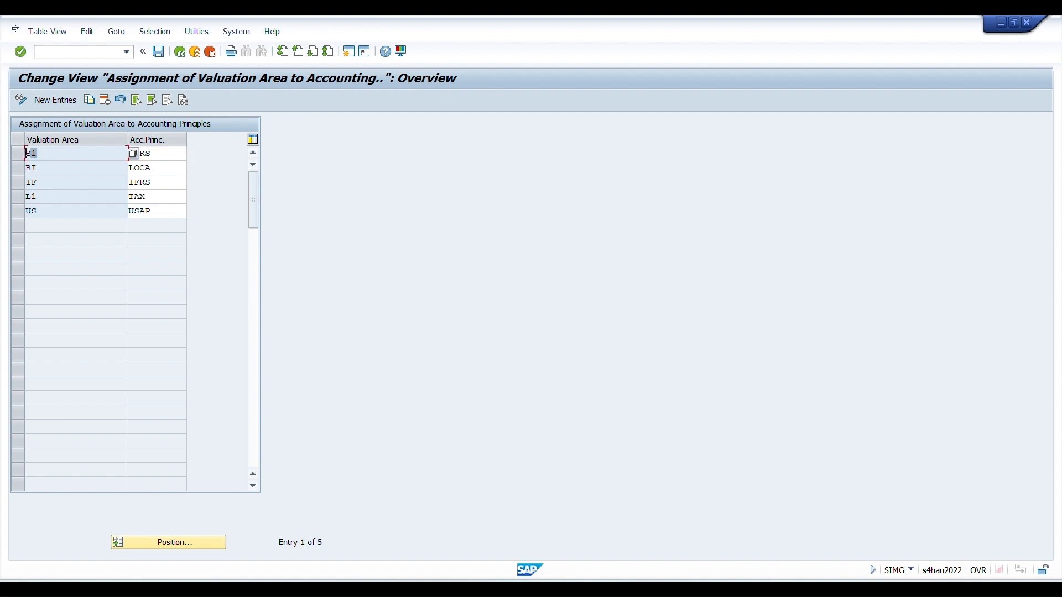
left_click(166, 158)
left_click_drag(163, 154, 133, 153)
left_click(135, 156)
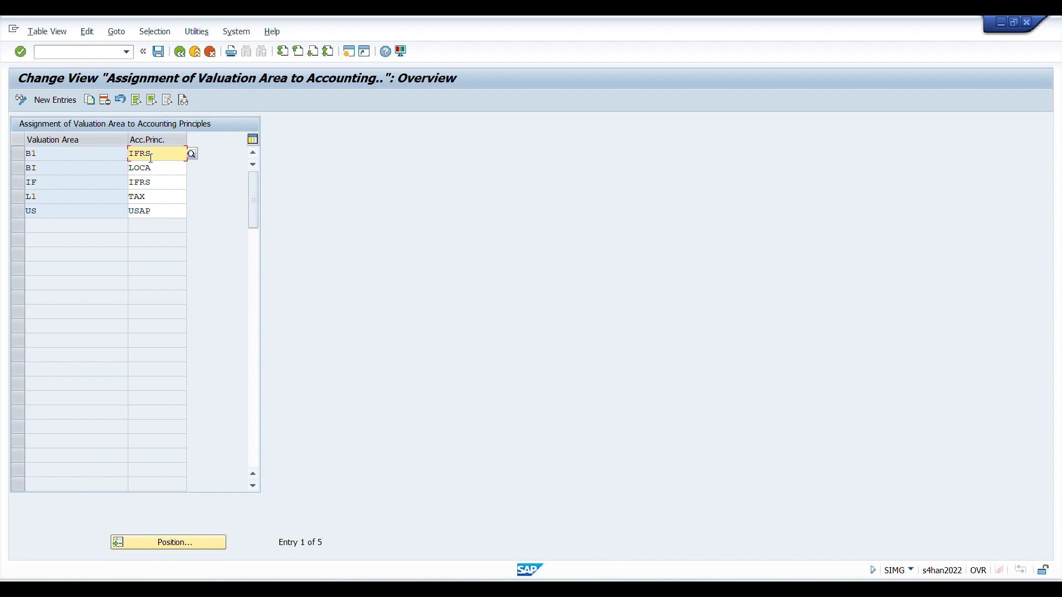
left_click(180, 52)
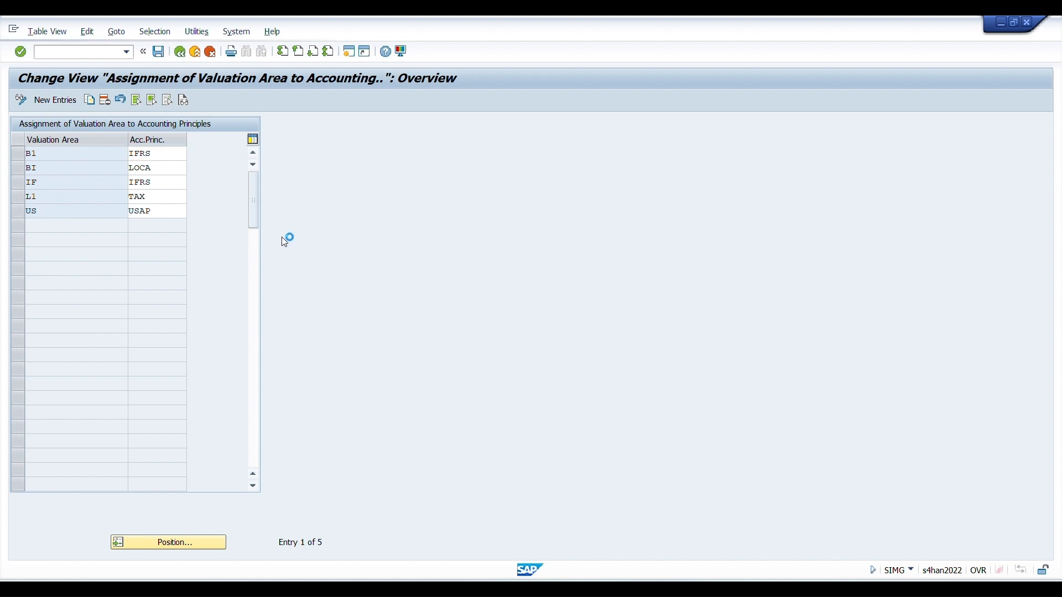
Step: Expand the Foreign Currency Valuation node and execute Prepare Automatic Postings for Foreign Currency Valuation
scroll(209, 345, "down", 1)
double_click(115, 344)
scroll(169, 365, "down", 1)
key("Down")
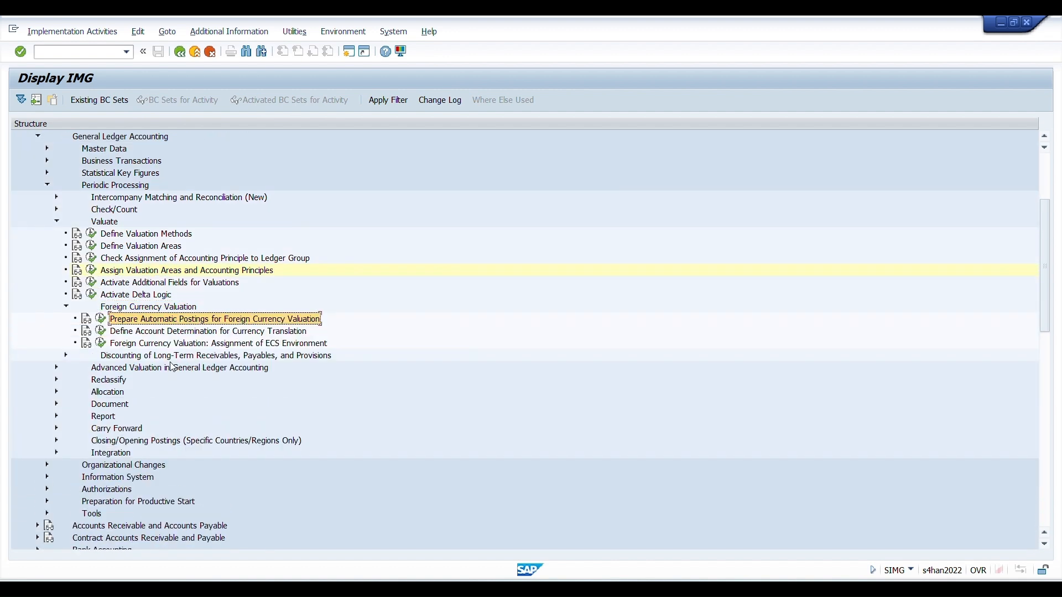
left_click(337, 322)
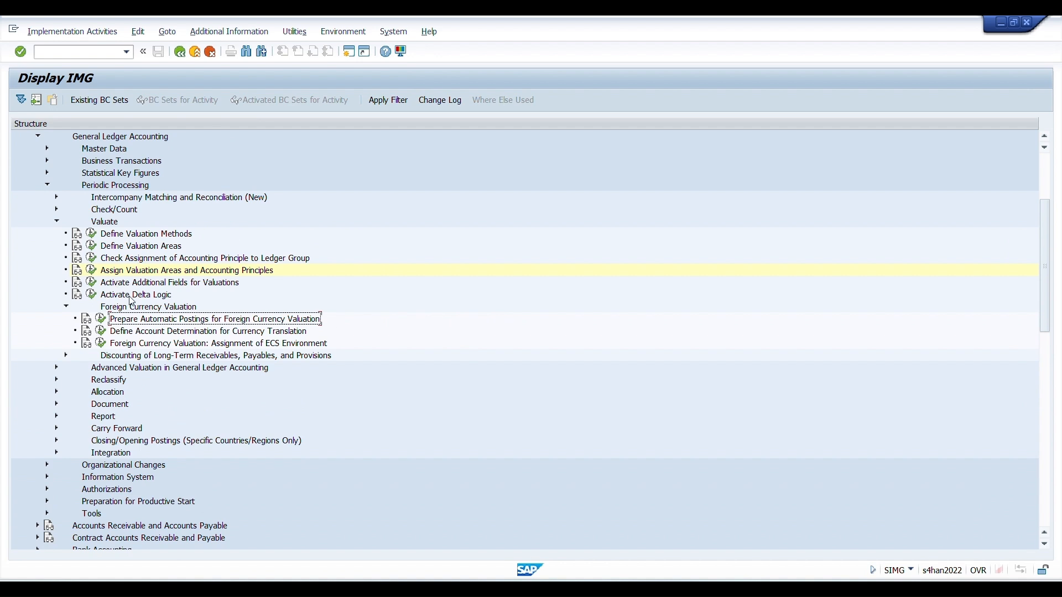
left_click(142, 322)
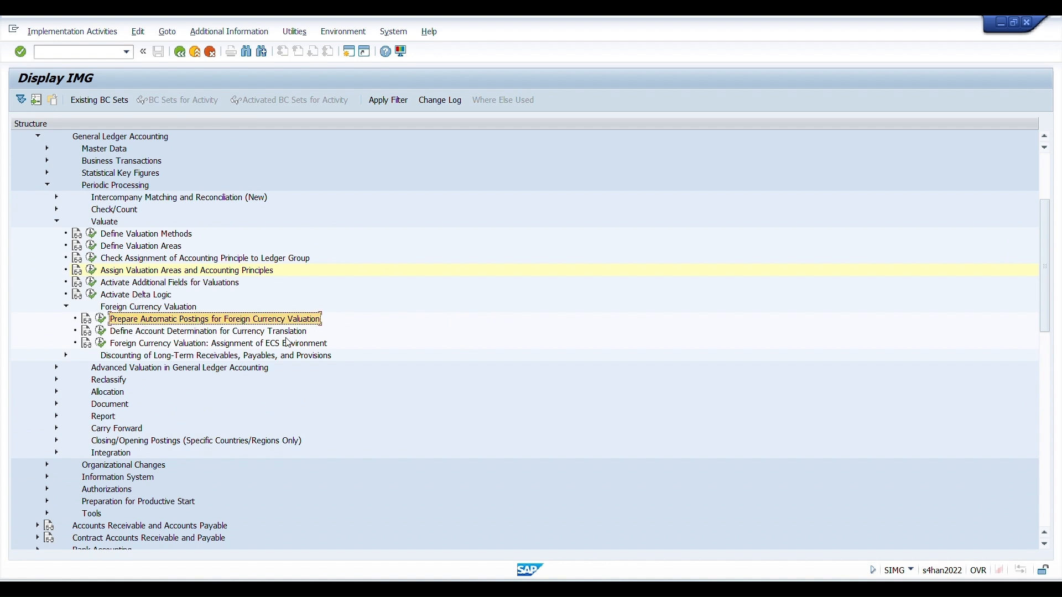
left_click(161, 296)
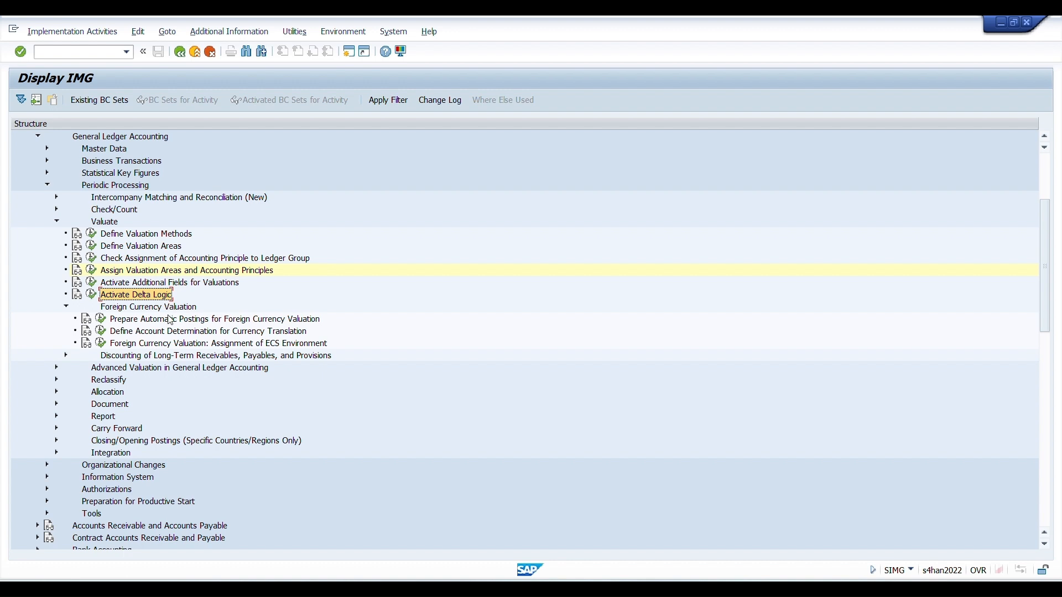
left_click(160, 320)
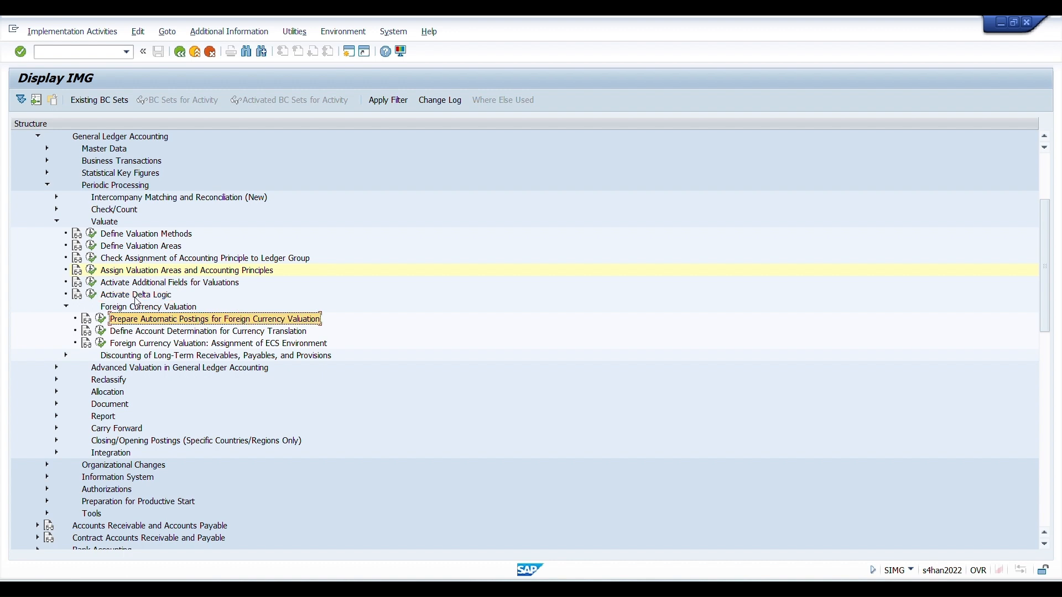
left_click(136, 297)
left_click(155, 323)
left_click(101, 325)
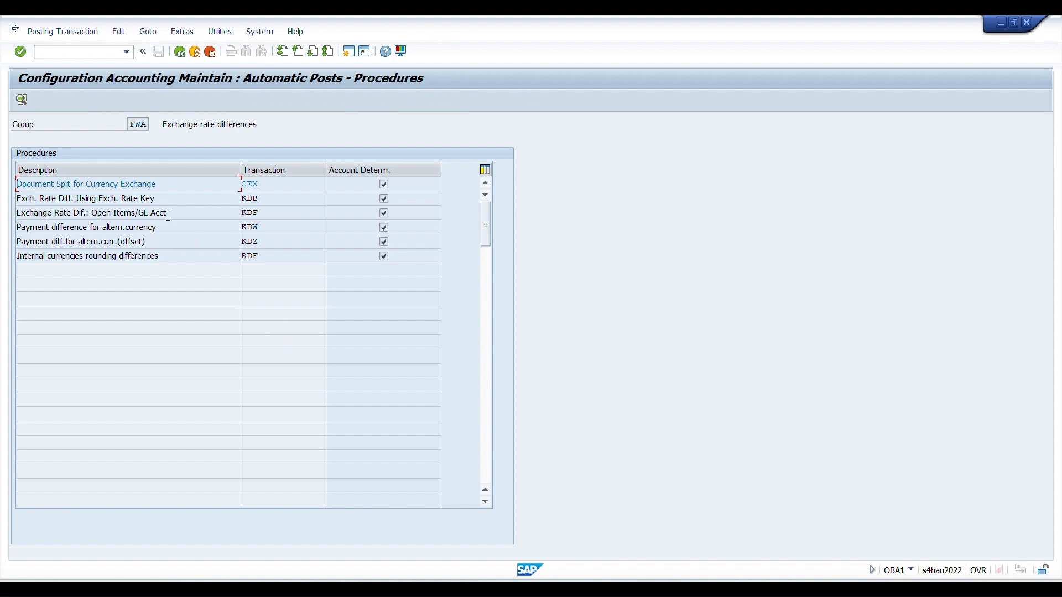
Step: Open procedure KDF for open items and G/L accounts with chart of accounts BELC, and display the details of G/L account 2000000
double_click(263, 212)
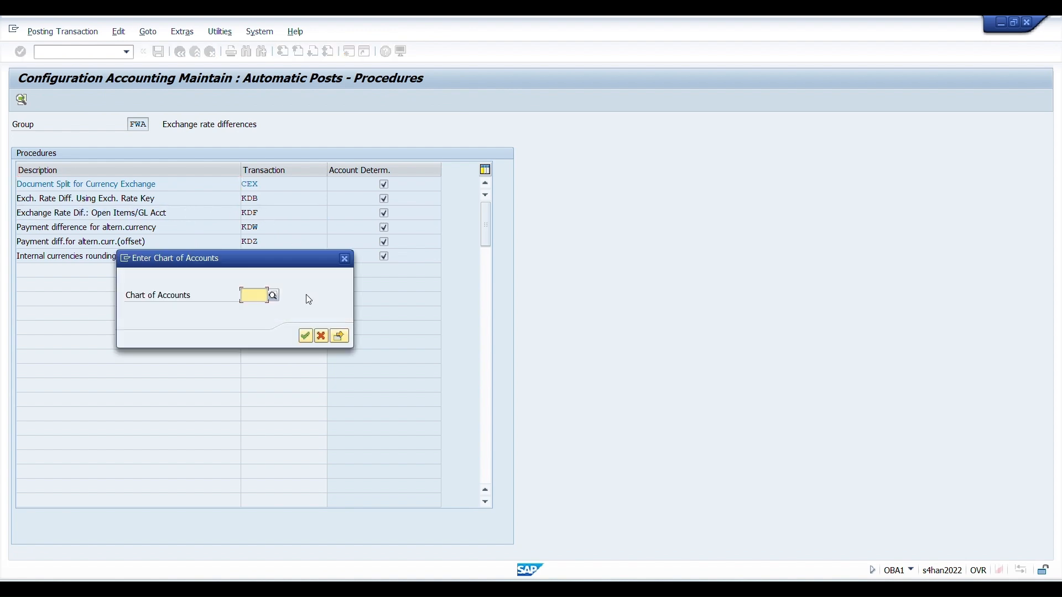
type("BELC")
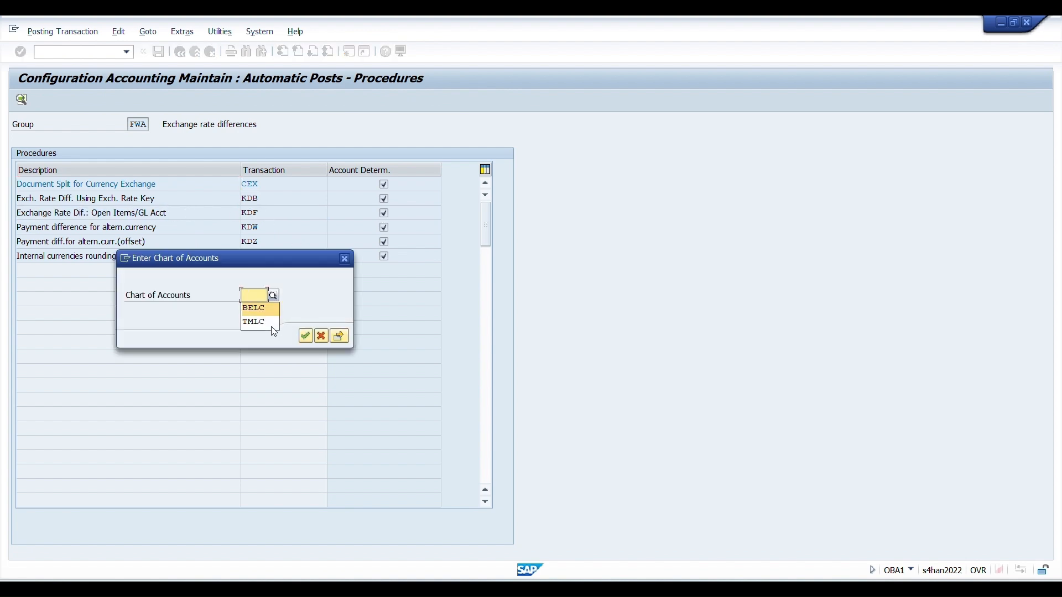
key("Return")
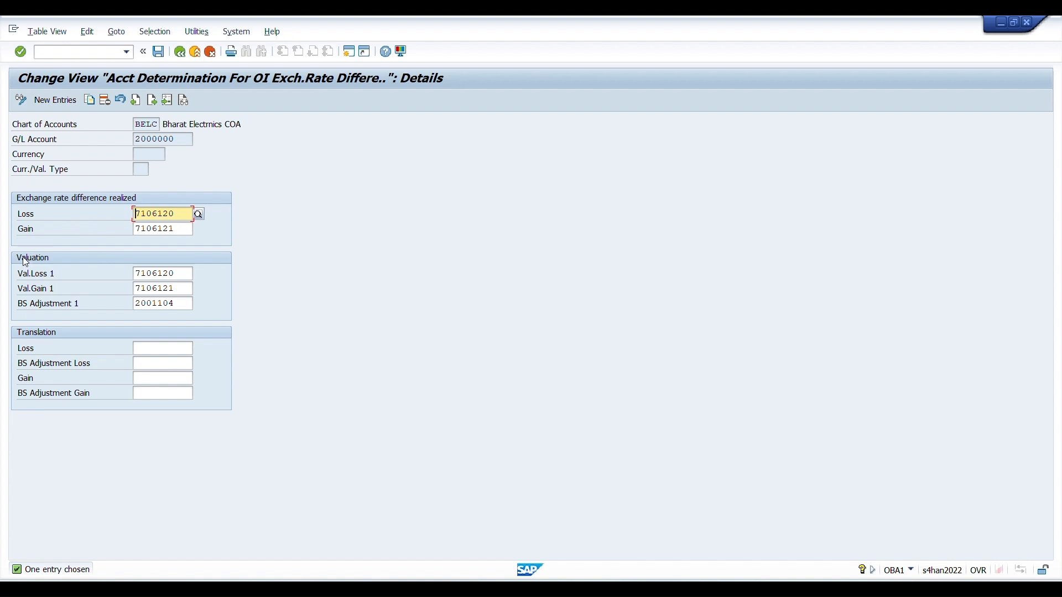
Step: Examine the valuation loss, valuation gain and balance sheet adjustment accounts, and return to the IMG structure
left_click(138, 277)
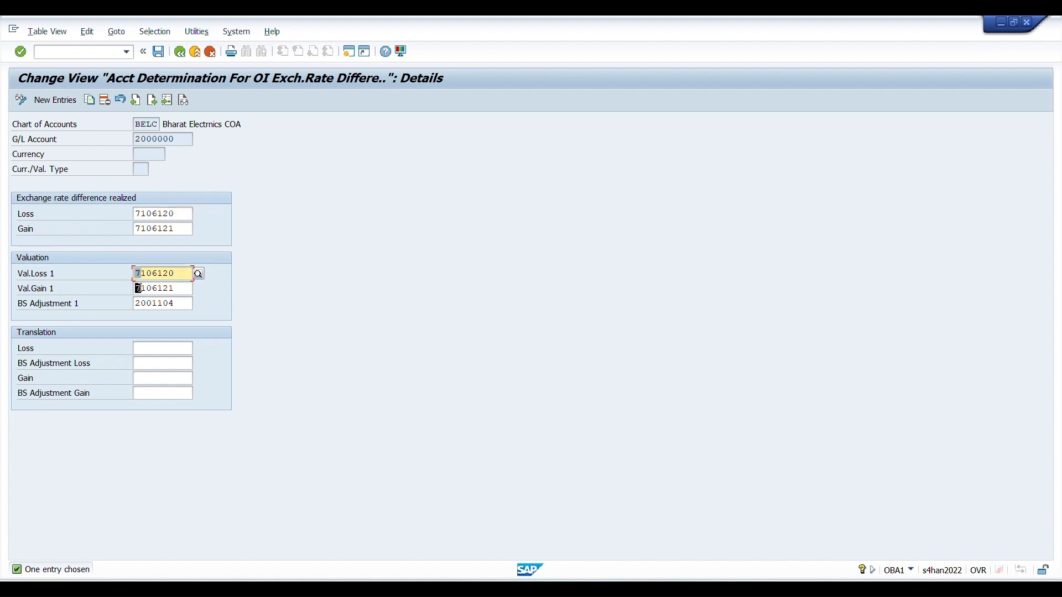
left_click(181, 288)
left_click_drag(19, 308, 81, 306)
left_click(172, 304)
left_click(186, 308)
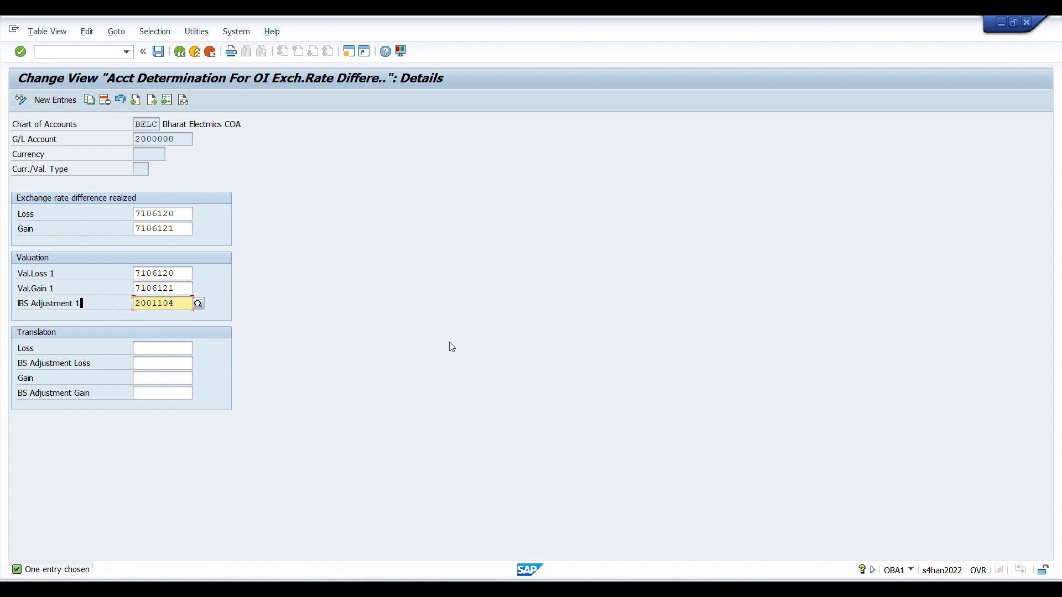
left_click(180, 52)
left_click(180, 52)
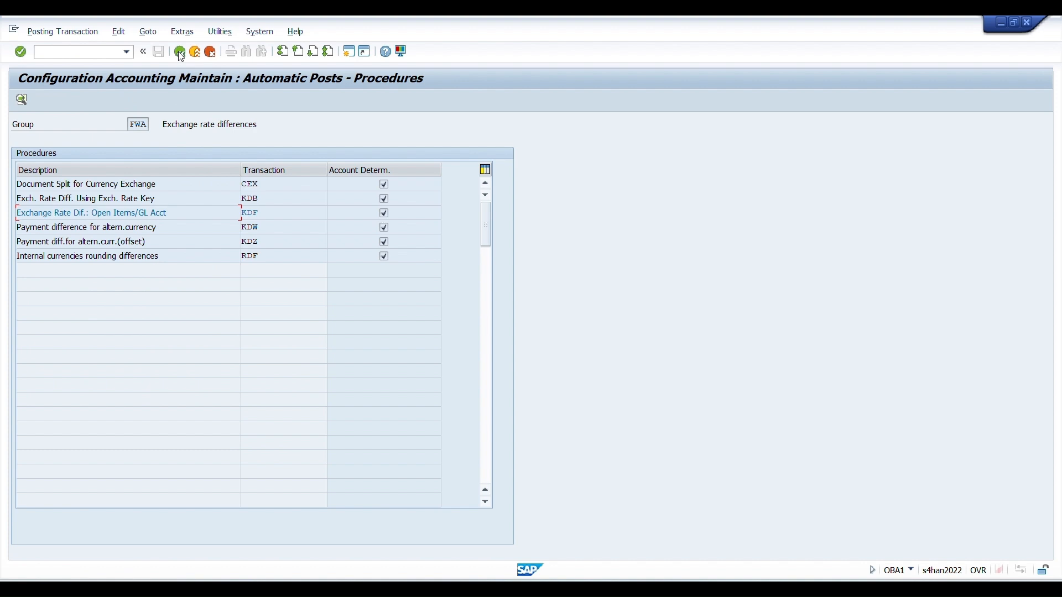
left_click(181, 52)
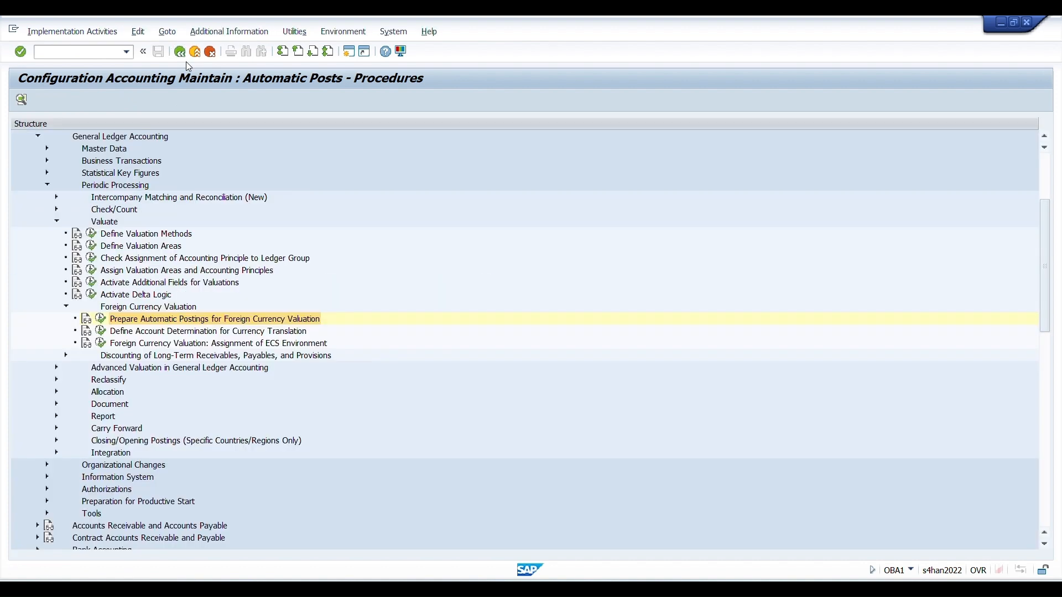
Step: Leave customizing and run transaction OB08 to open the currency exchange rates
left_click(180, 52)
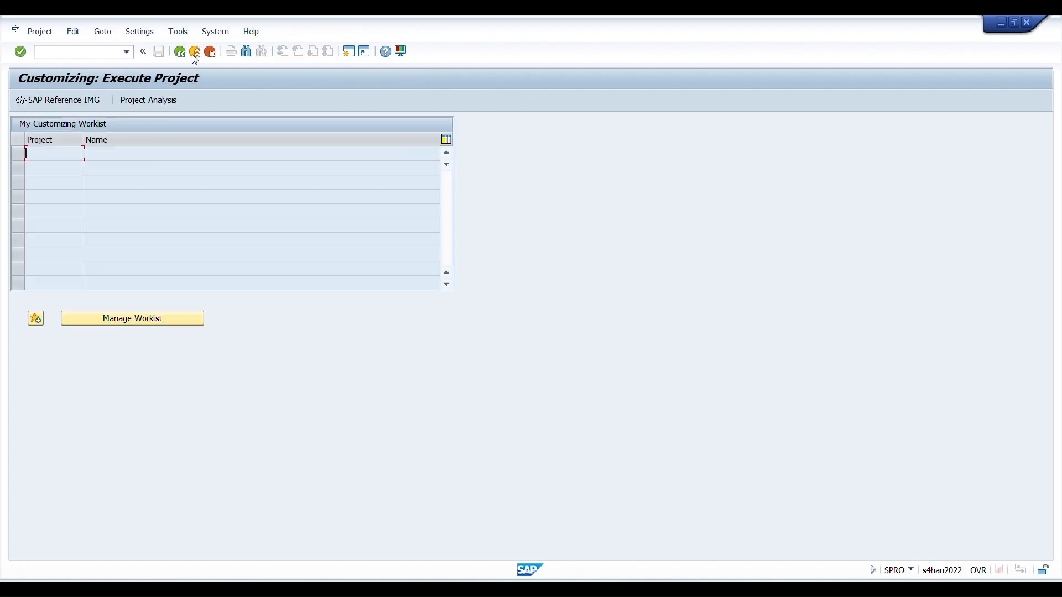
left_click(194, 51)
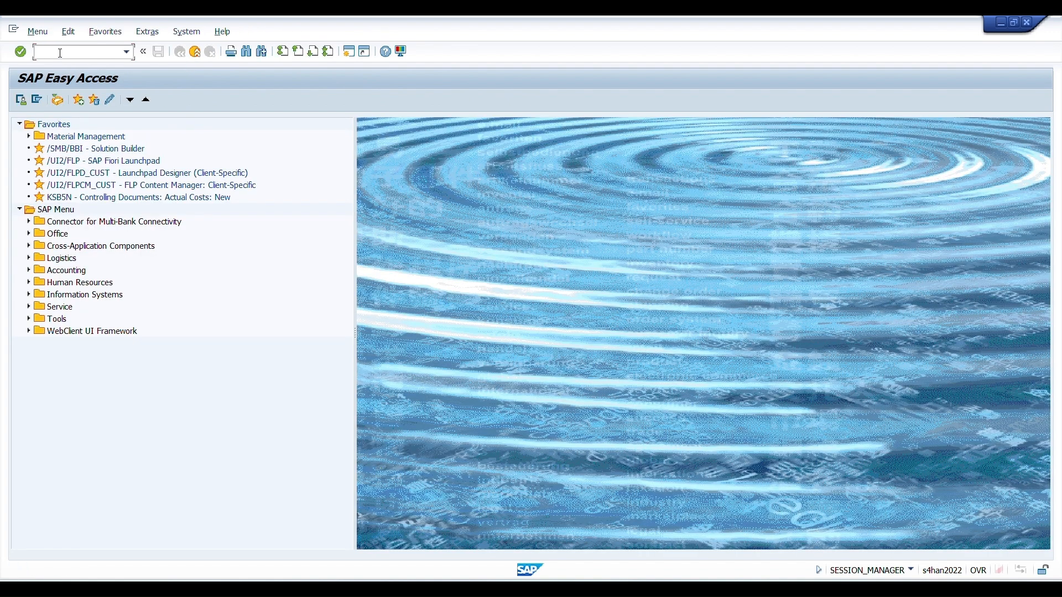
type("OB08")
key("Return")
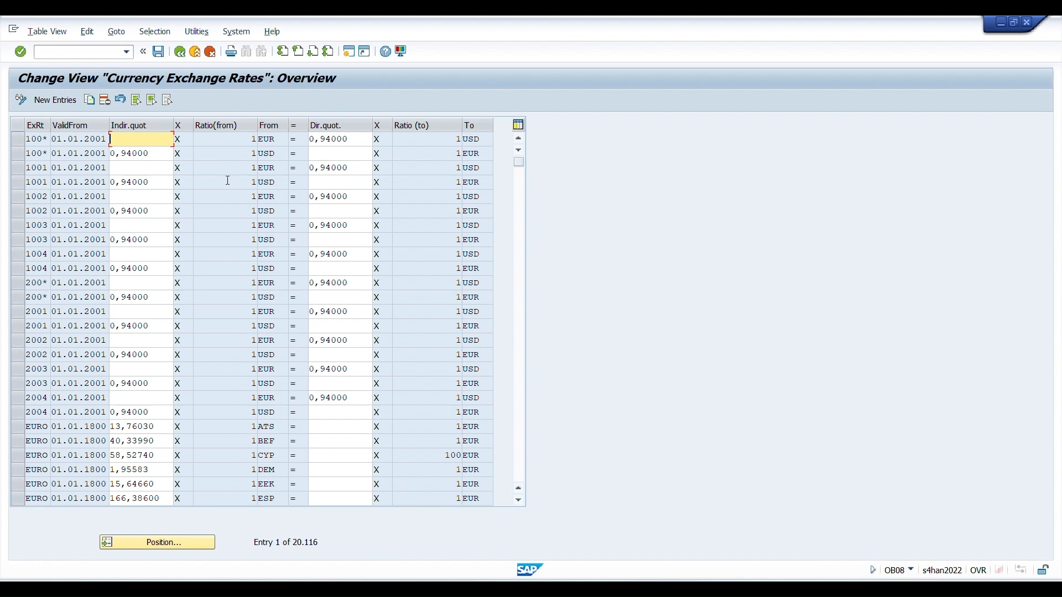
Step: Start a selection by contents on the exchange rates using the fields Exchange Rate, From currency and To-currency
left_click(154, 34)
left_click(168, 48)
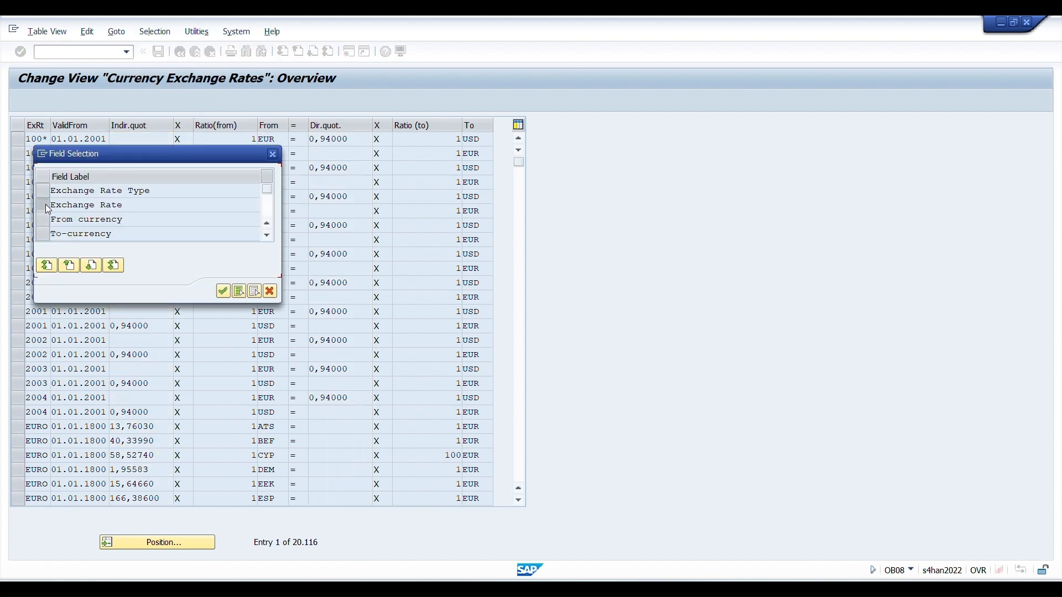
left_click(48, 207)
left_click(48, 219)
left_click(223, 291)
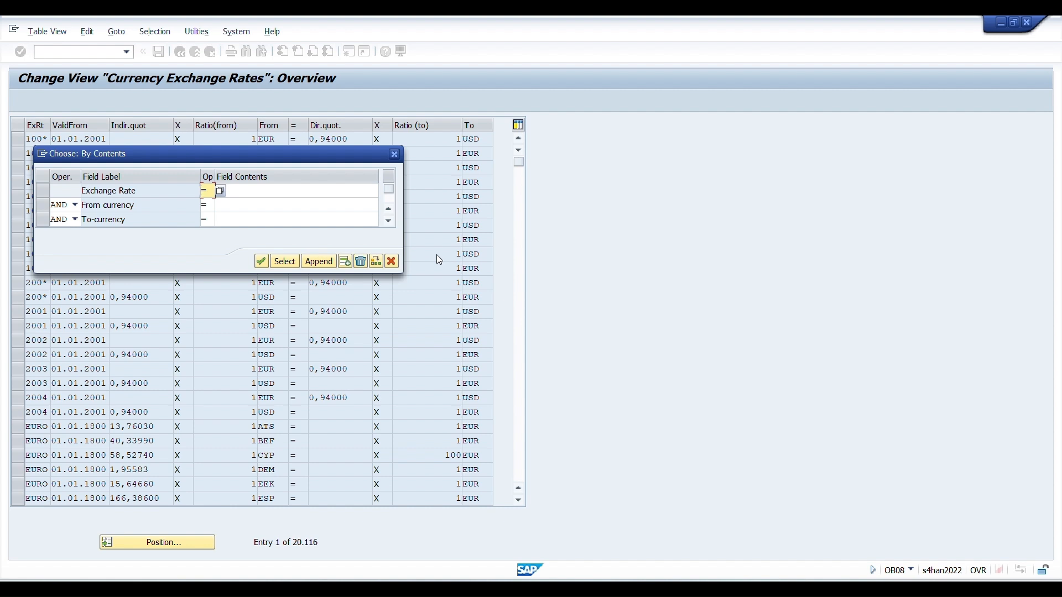
Step: Try to select the entries with Exchange Rate M, From currency USD and To-currency INR
left_click(274, 192)
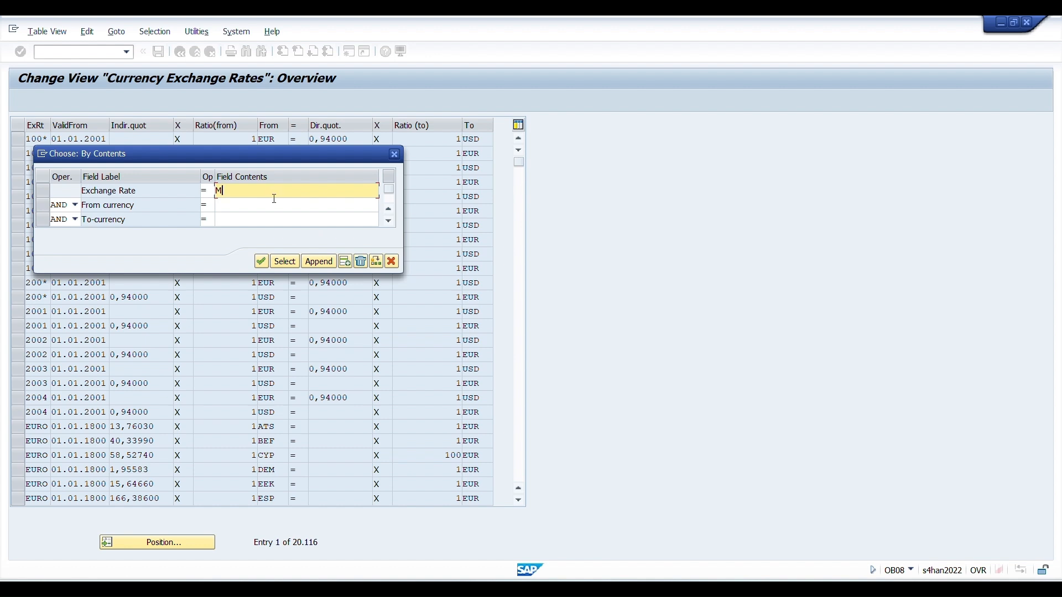
left_click(265, 204)
type("USD")
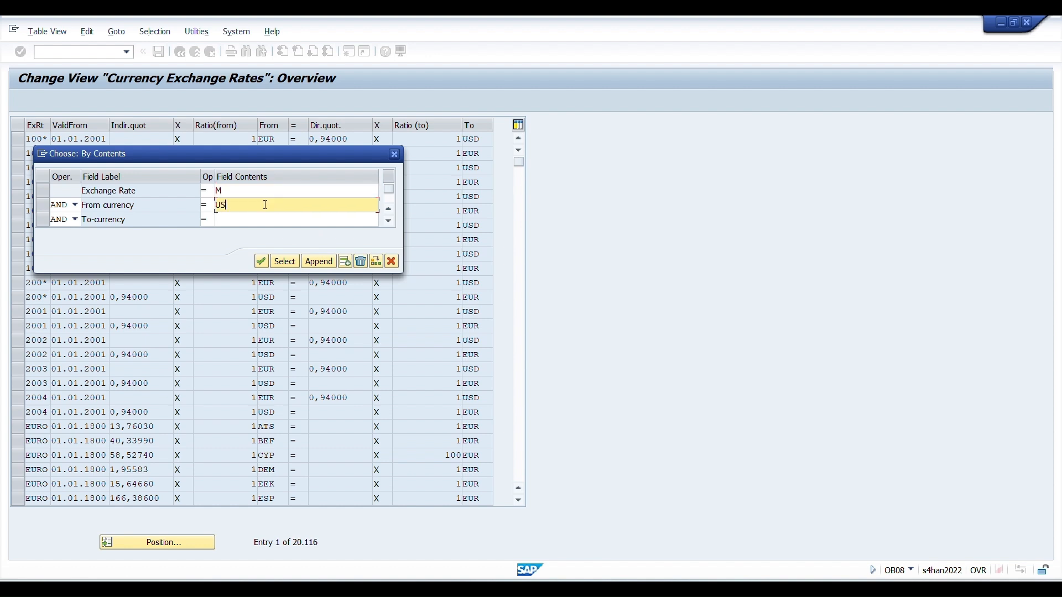
left_click(254, 220)
type("INR")
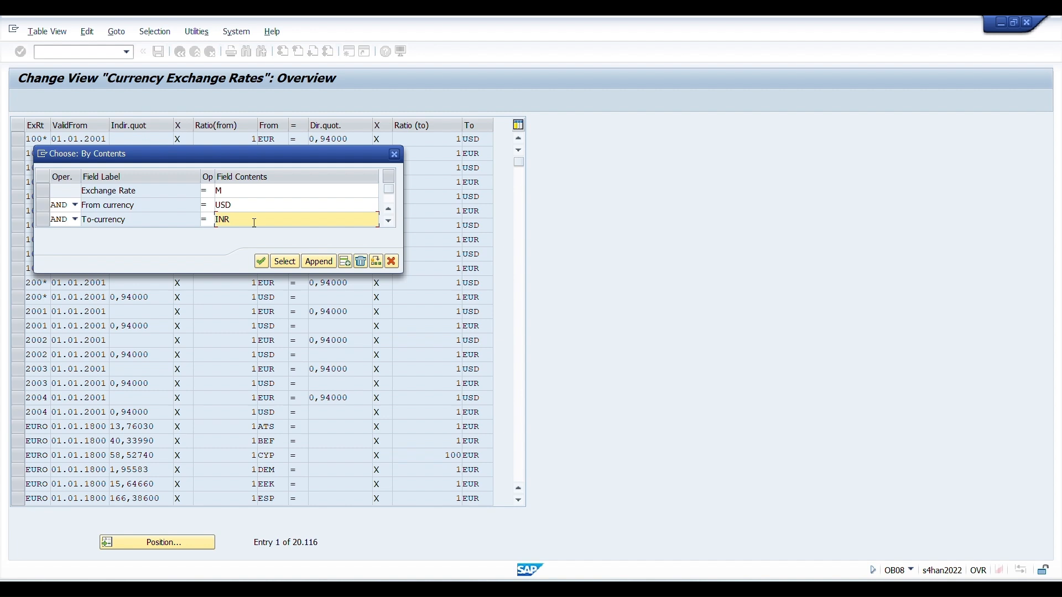
left_click(285, 261)
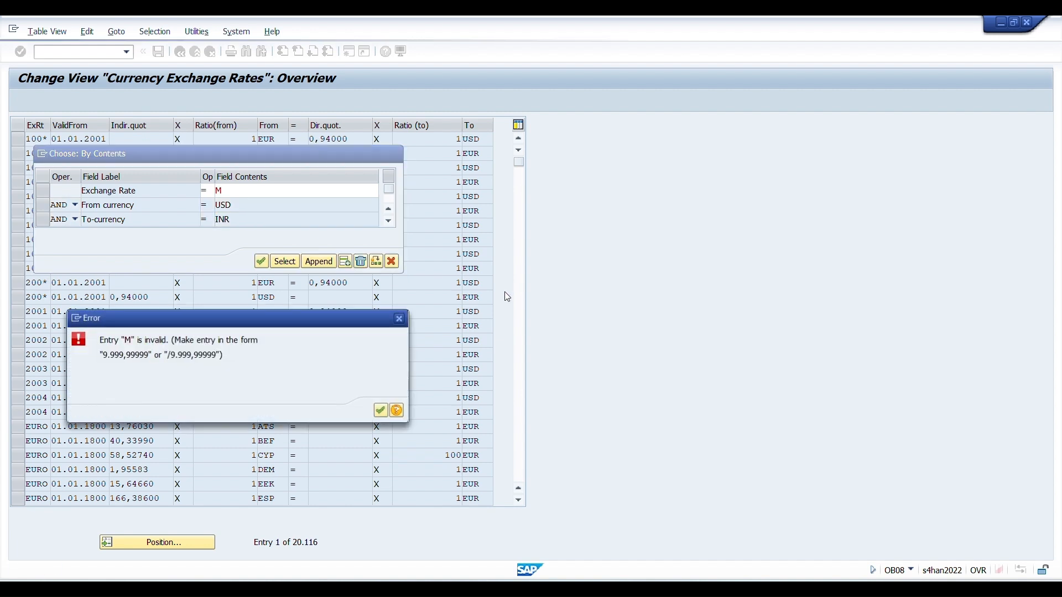
left_click(400, 318)
left_click(249, 190)
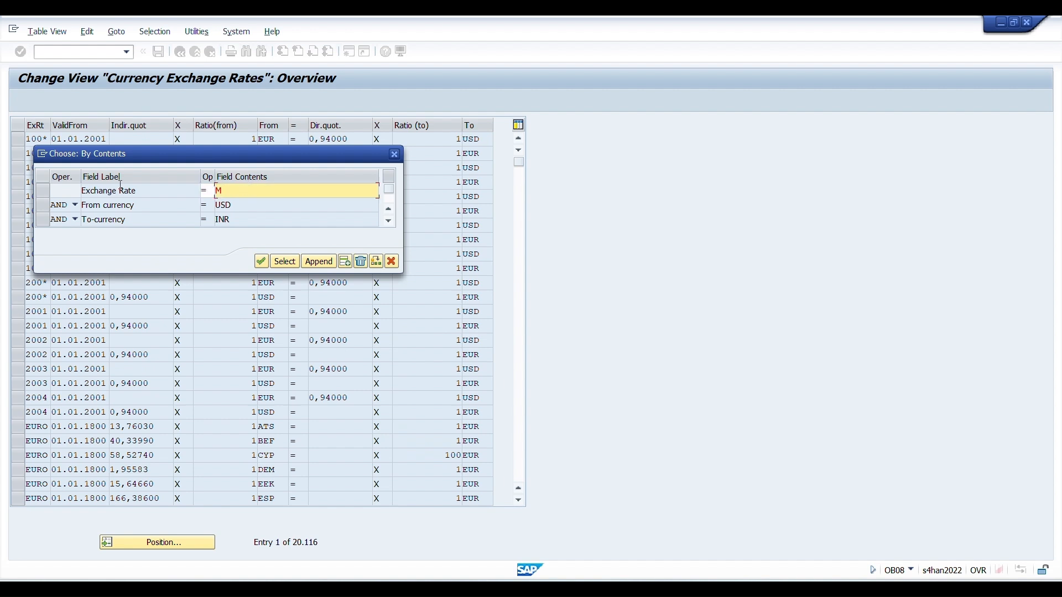
key("Return")
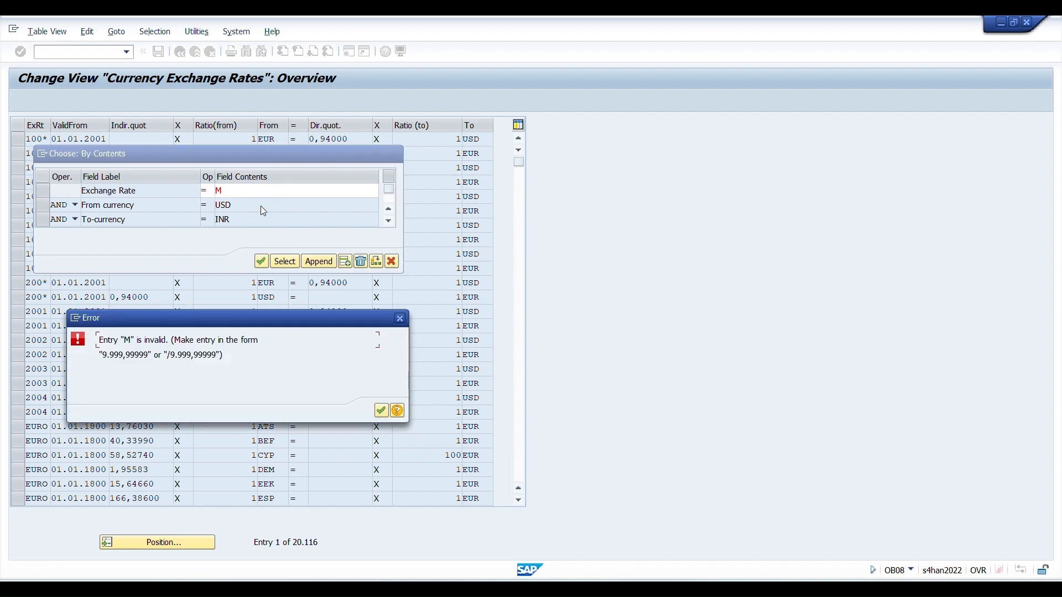
left_click(399, 318)
left_click(391, 261)
Step: Start a selection by contents on the exchange rates using the fields Exchange Rate Type, From currency and To-currency
left_click(169, 33)
left_click(163, 46)
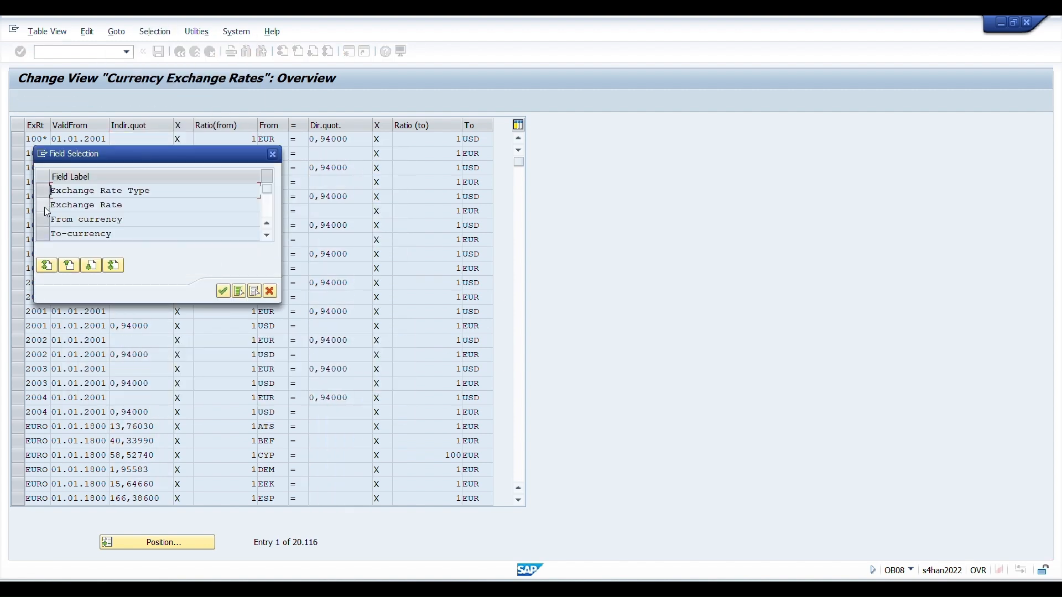
left_click(45, 194)
left_click_drag(43, 219, 83, 244)
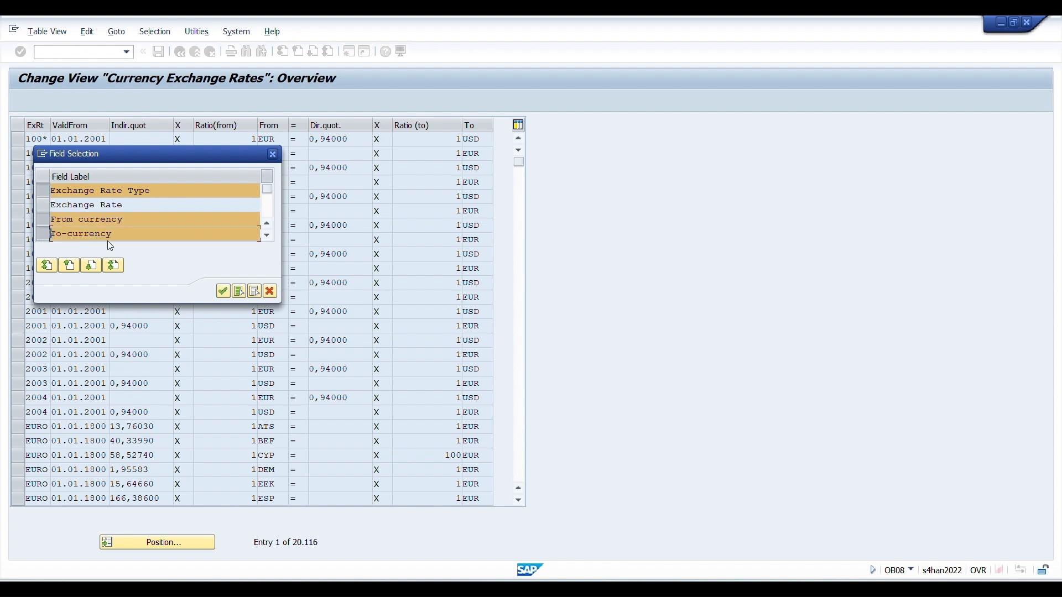
left_click(223, 294)
Step: Select the exchange rate entries with Exchange Rate Type M, From currency USD and To-currency INR
left_click(269, 191)
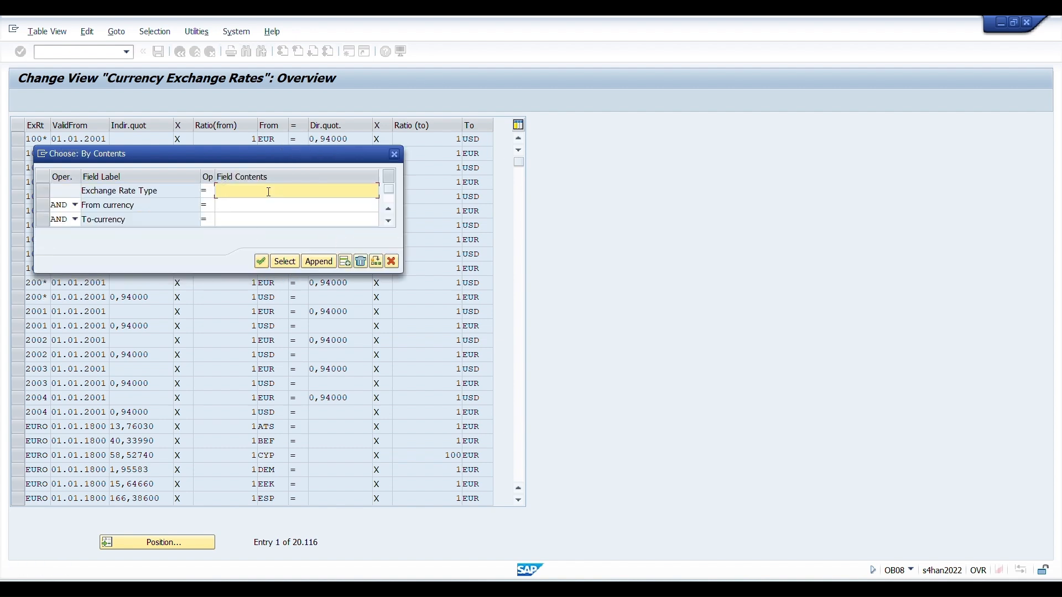
type("M")
left_click(275, 209)
type("USD")
left_click(260, 217)
type("INR")
left_click(285, 262)
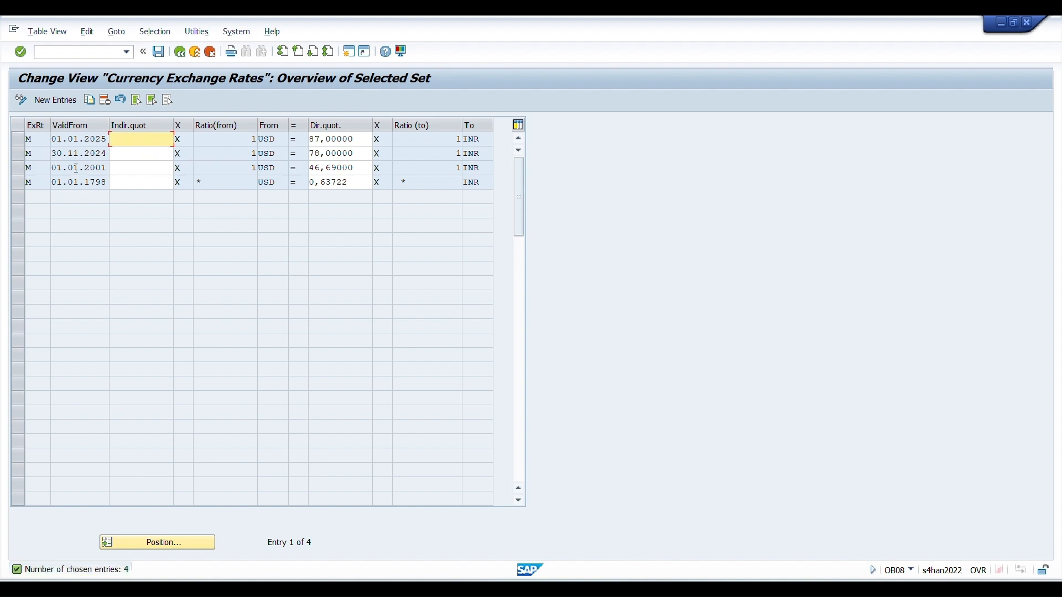
Step: Copy the USD to INR rate valid from 01.01.2025 as an entry valid from 01.03.2025 with direct quotation 90
left_click(19, 142)
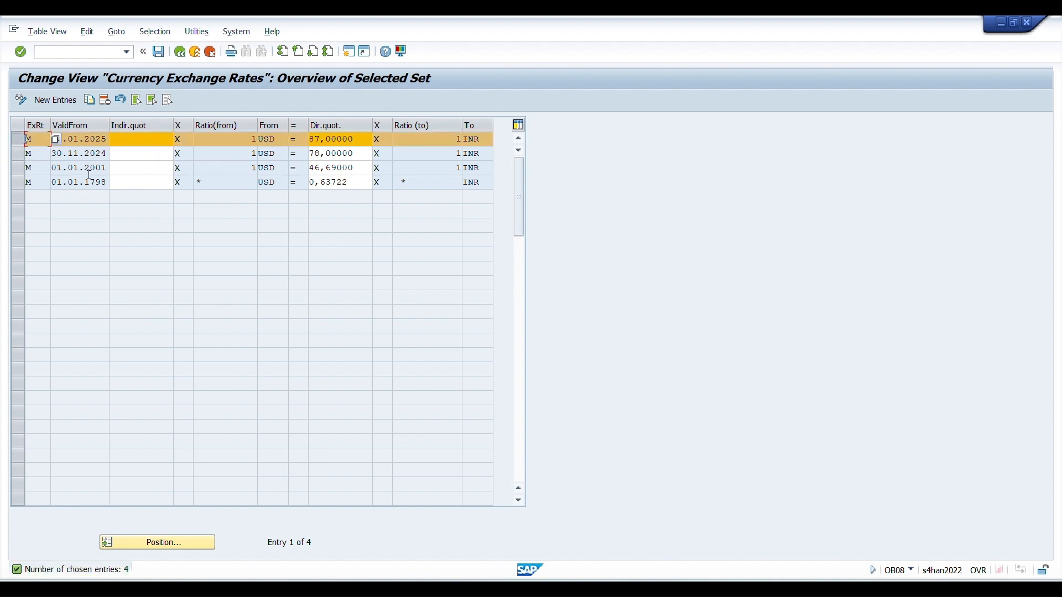
key("F6")
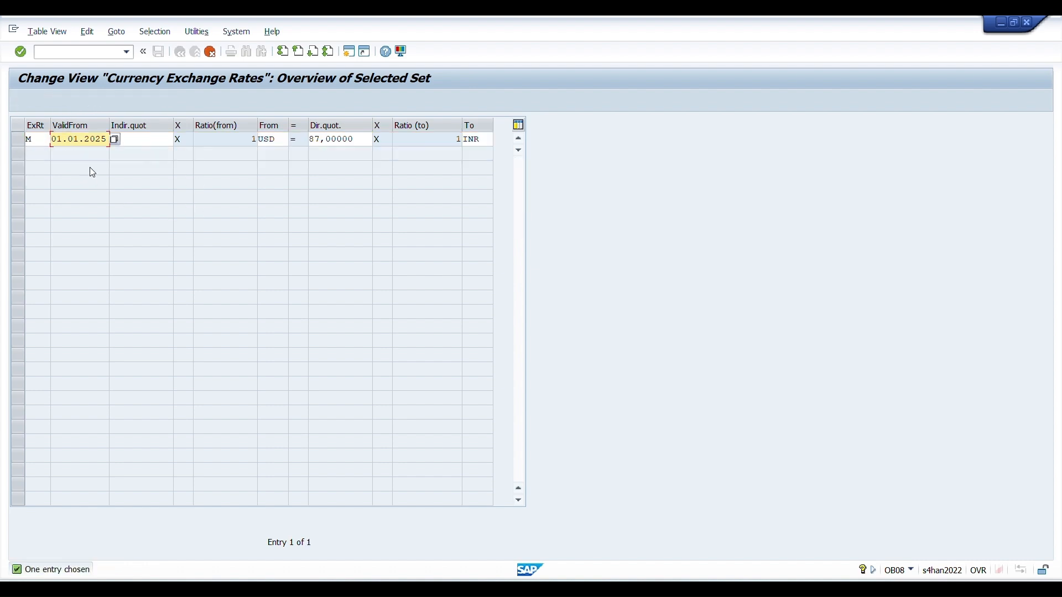
key("Tab")
key("Tab")
key("Tab")
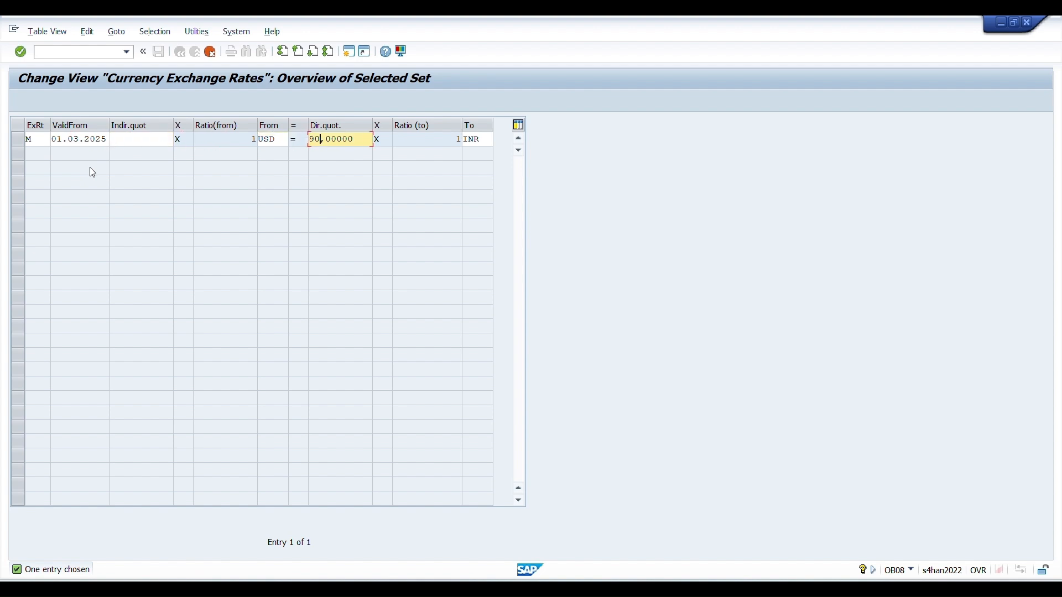
key("Return")
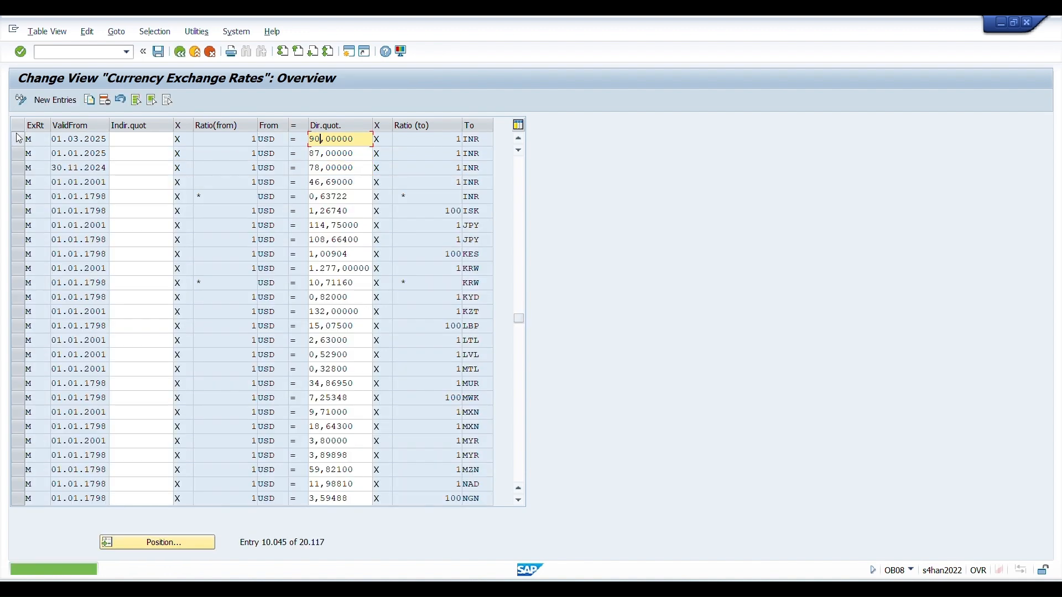
Step: Copy the 01.03.2025 USD to INR rate as an entry valid from 31.03.2025 with direct quotation 95, and save
left_click(88, 102)
key("Tab")
key("Tab")
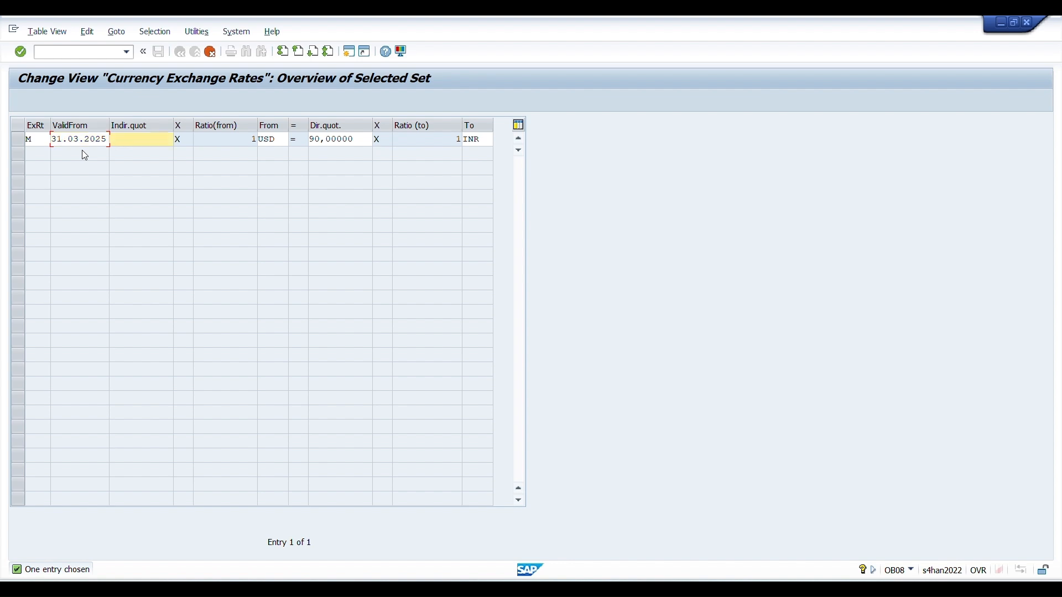
key("Tab")
type("95")
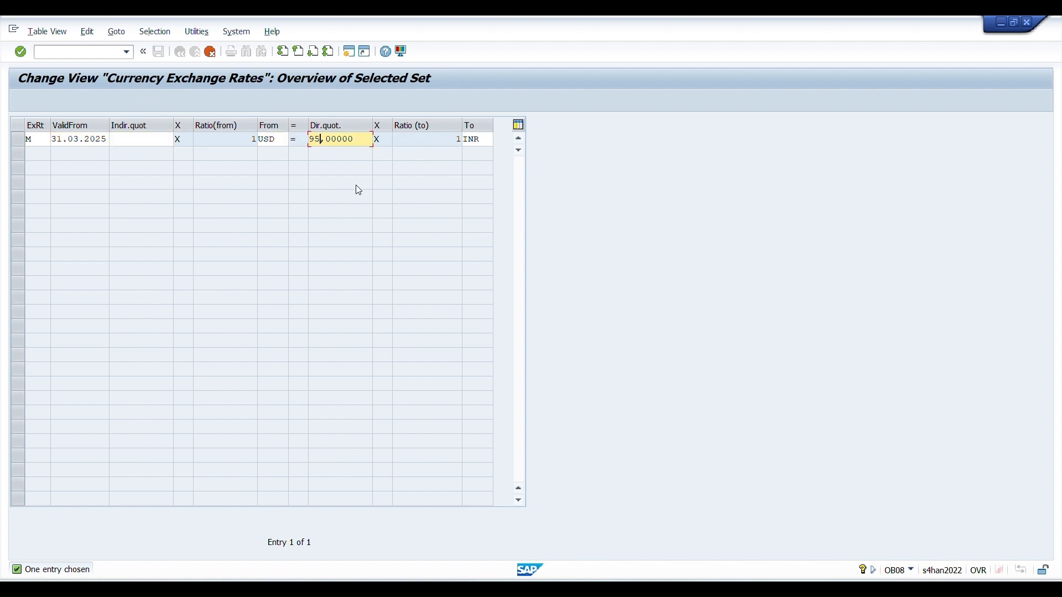
key("Return")
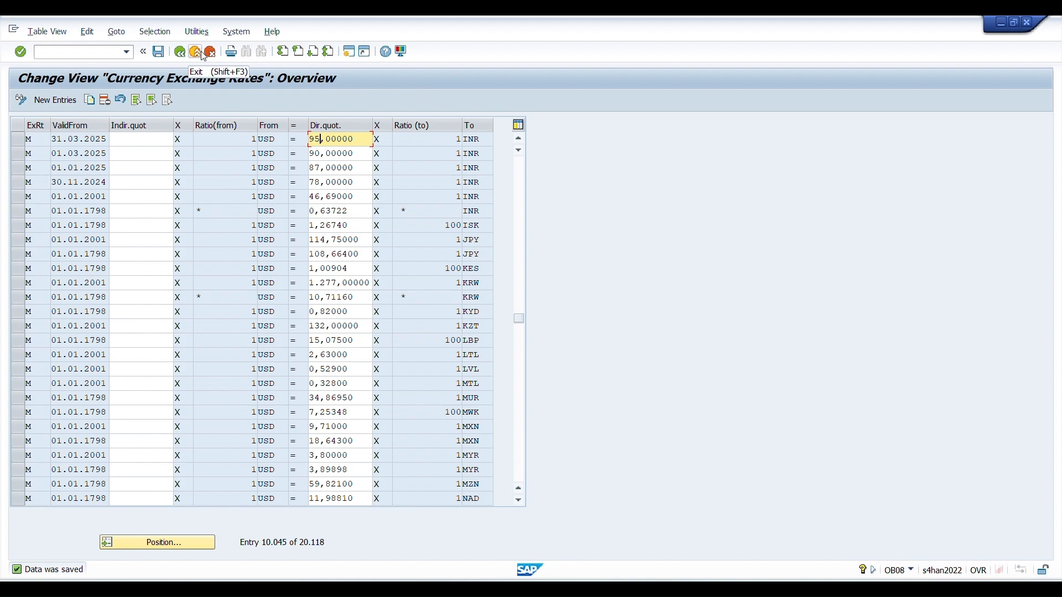
Step: Leave the exchange rates and run transaction FB60 to enter a vendor invoice
left_click(181, 55)
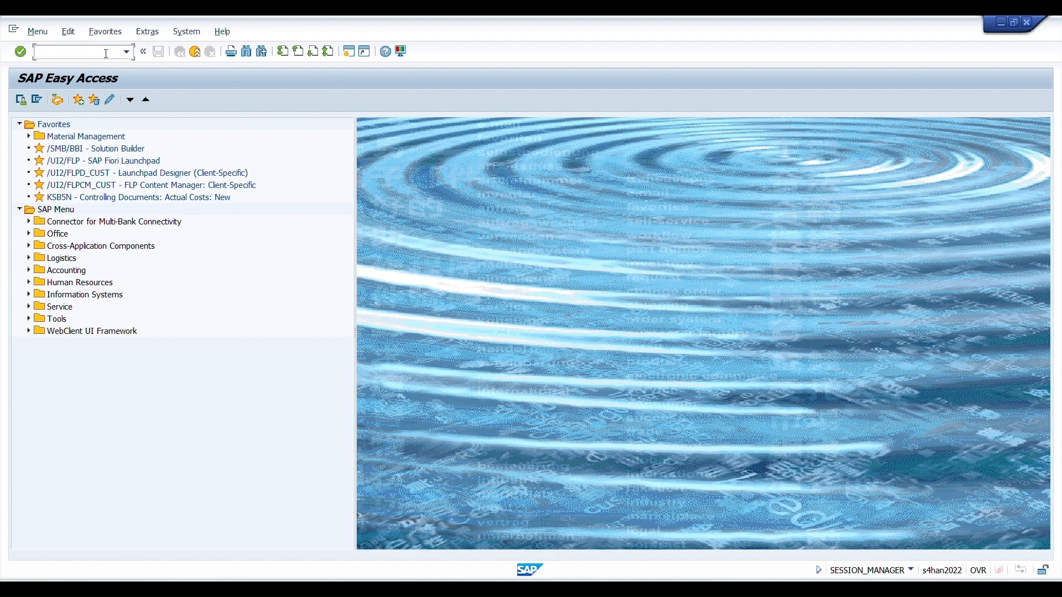
type("FB60")
key("Return")
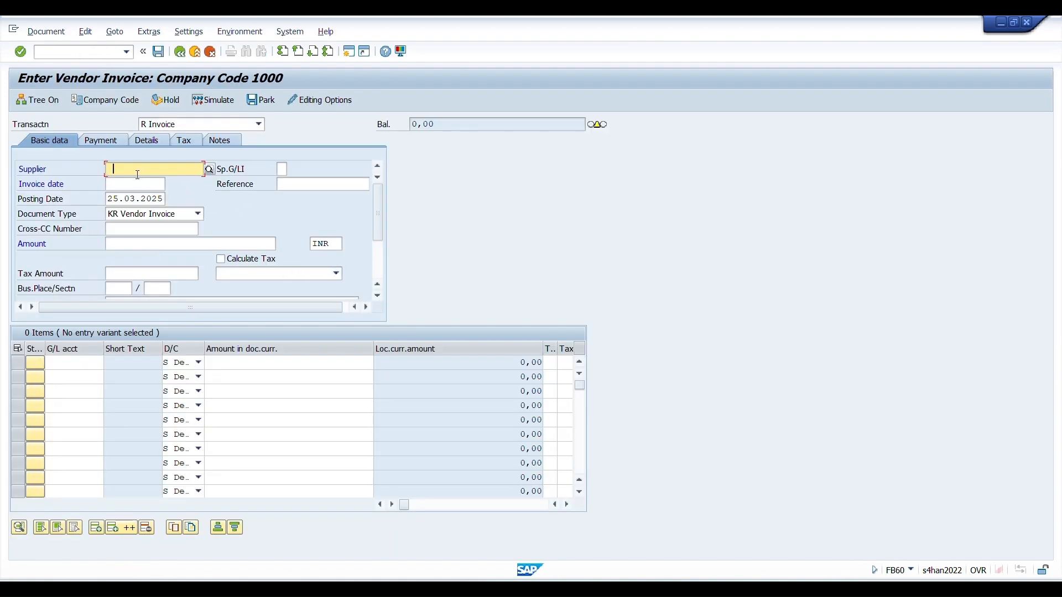
Step: Enter the supplier's number and set both the invoice date and the posting date to 01.03.2025
key("space")
left_click(135, 184)
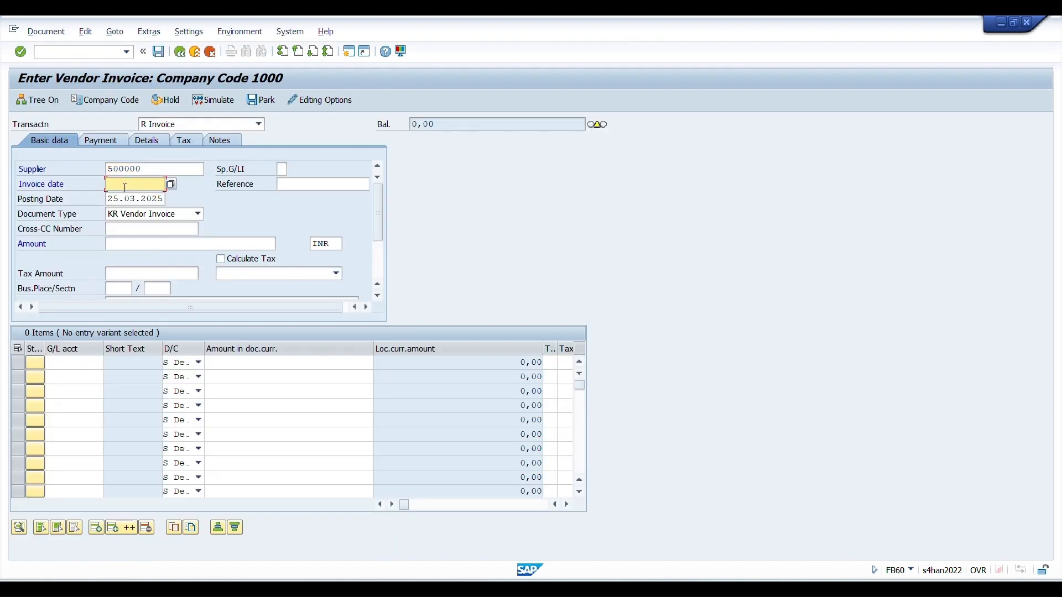
type("01")
key("Down")
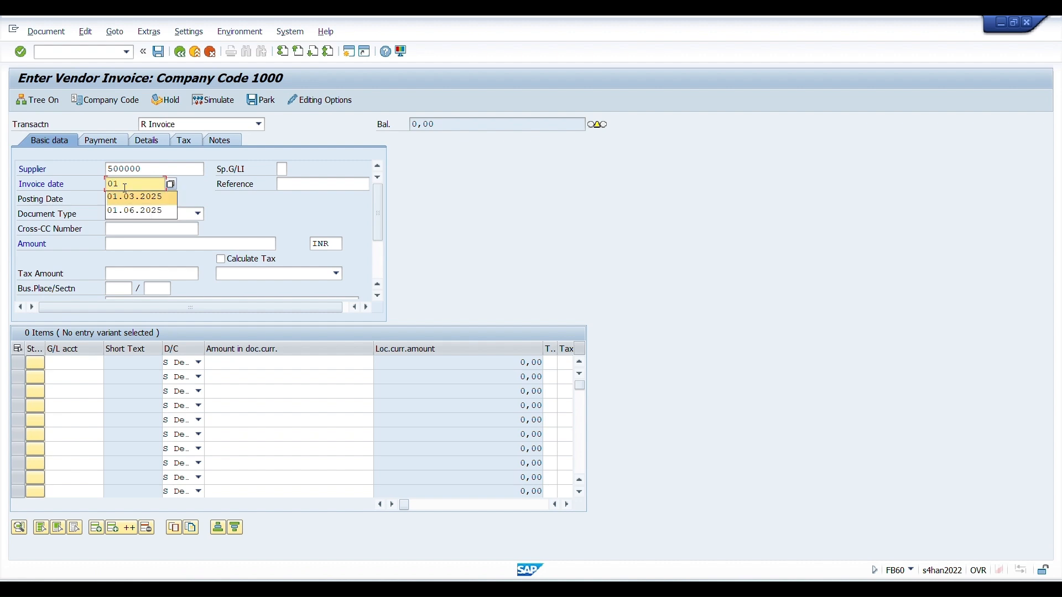
key("Return")
key("Tab")
key("shift+Tab")
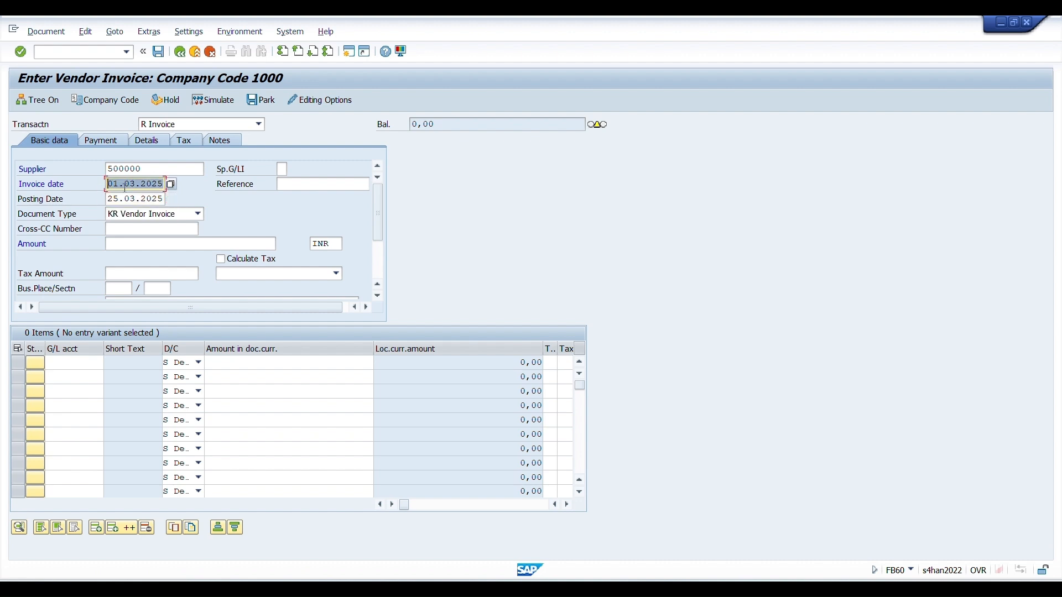
key("ctrl+c")
key("Tab")
key("ctrl+v")
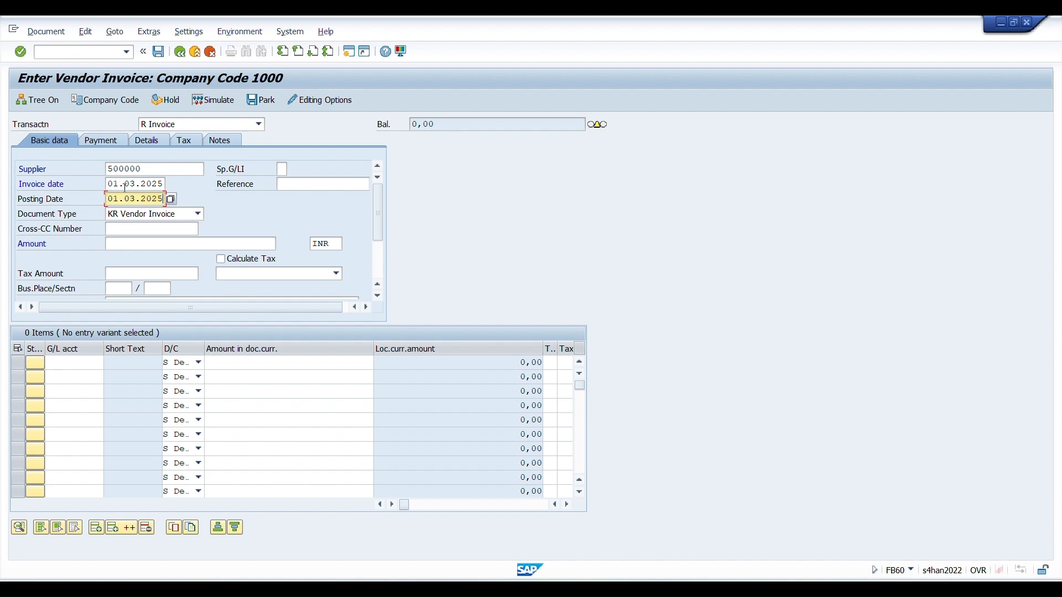
Step: Fill the invoice header with reference FAGL_FCV, amount 1000 USD and business place MH01
key("shift+Tab")
key("Tab")
type("FAGL_FCV")
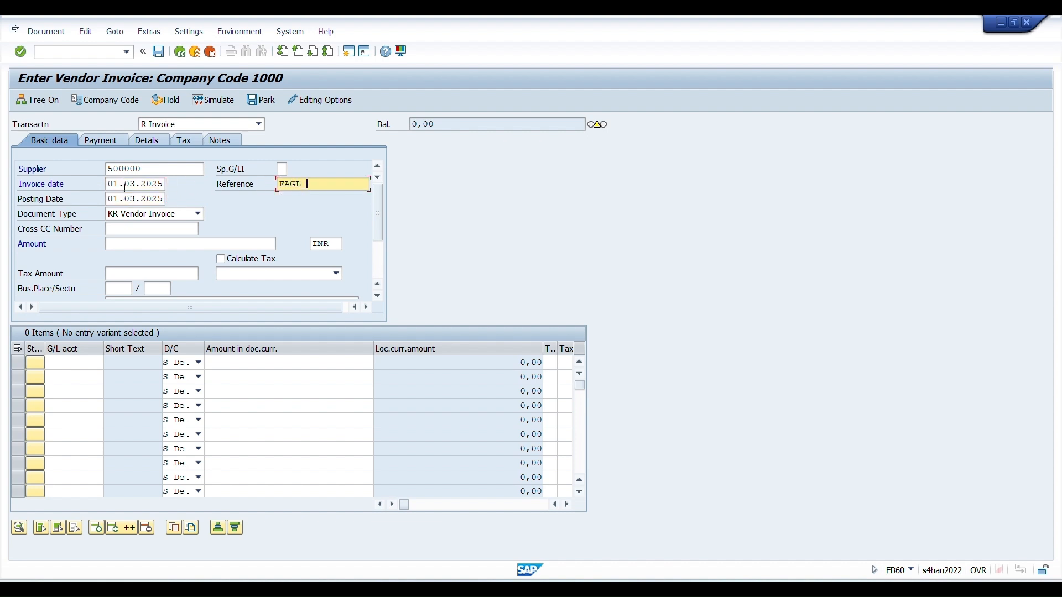
left_click(159, 243)
type("1000")
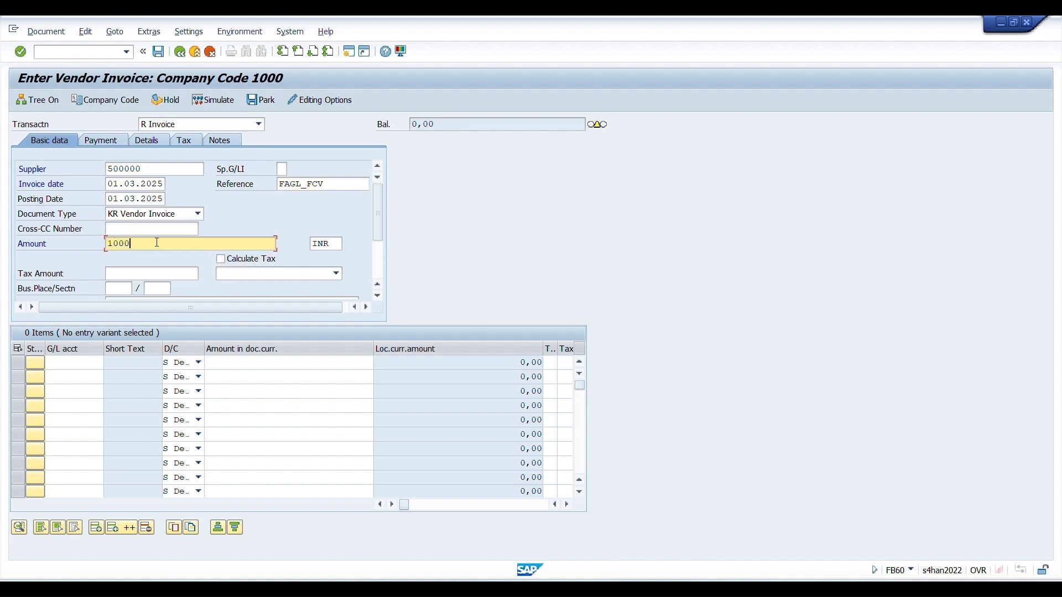
key("Tab")
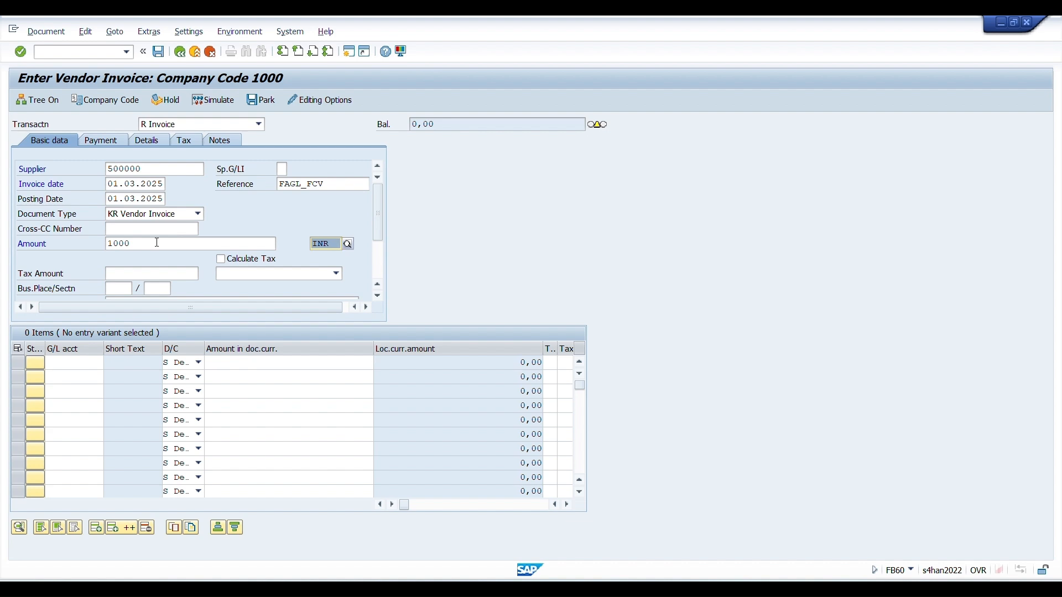
type("USD")
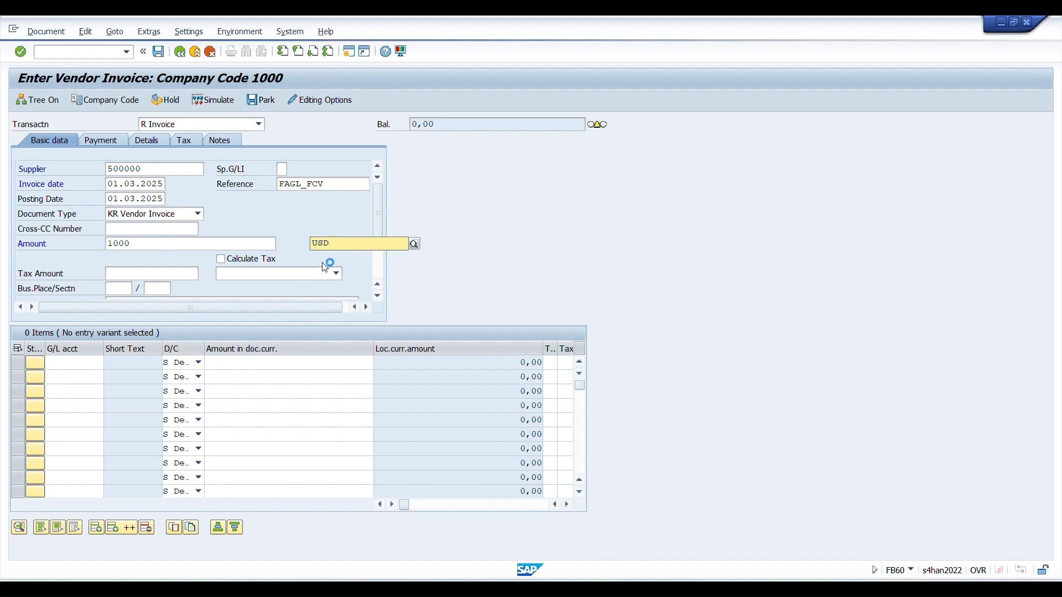
left_click(399, 273)
left_click(115, 288)
type("MH01")
Step: Add a debit item on G/L account 7000000 for 1.000,00 USD and assign it to cost center 1000ADMIN
left_click(75, 363)
type("7000000")
key("Tab")
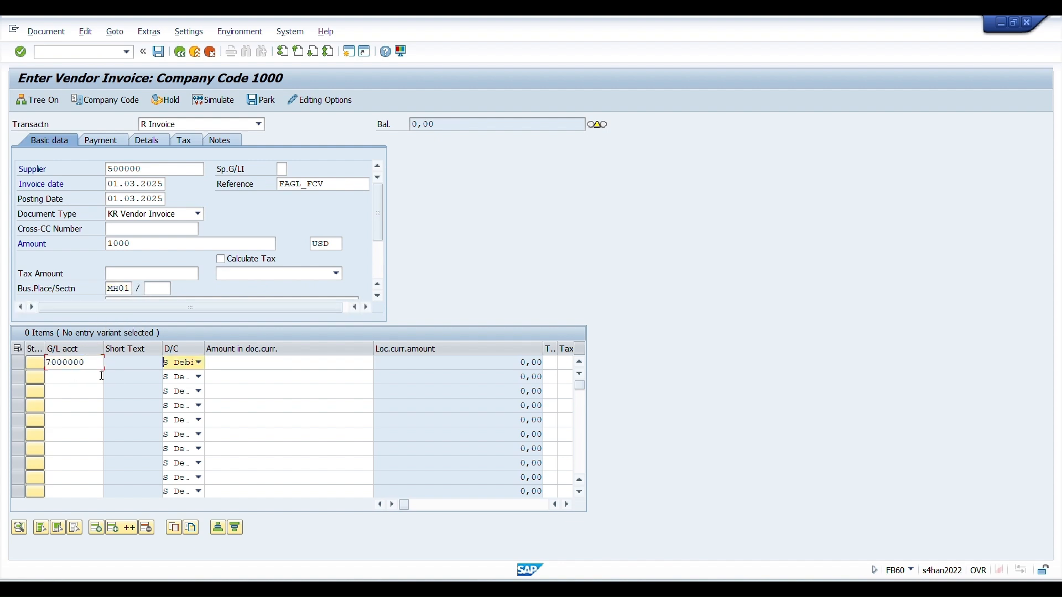
key("Tab")
left_click(346, 379)
key("Return")
left_click(142, 244)
left_click(153, 255)
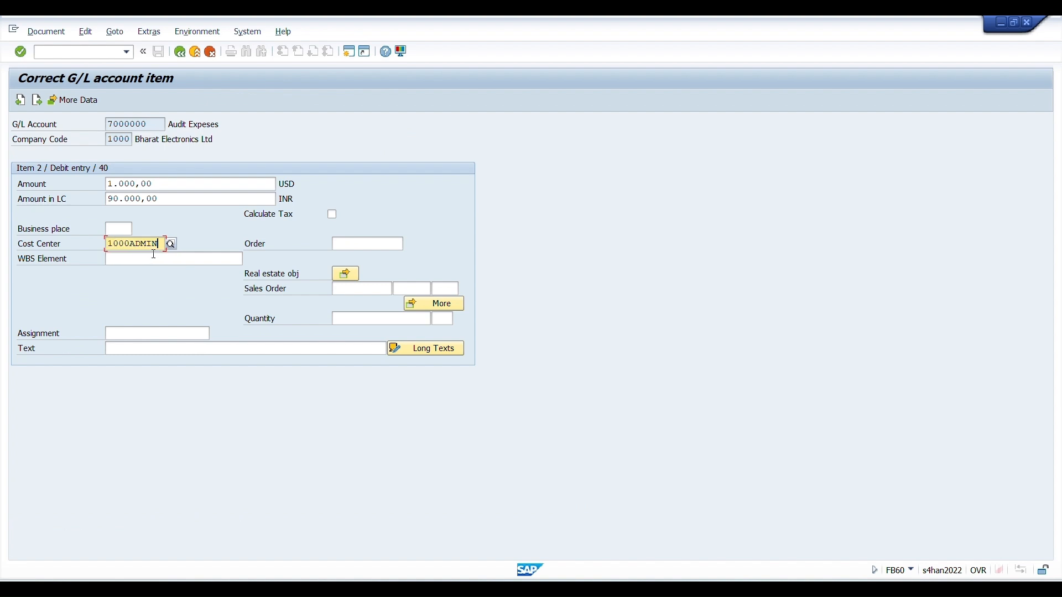
left_click(180, 51)
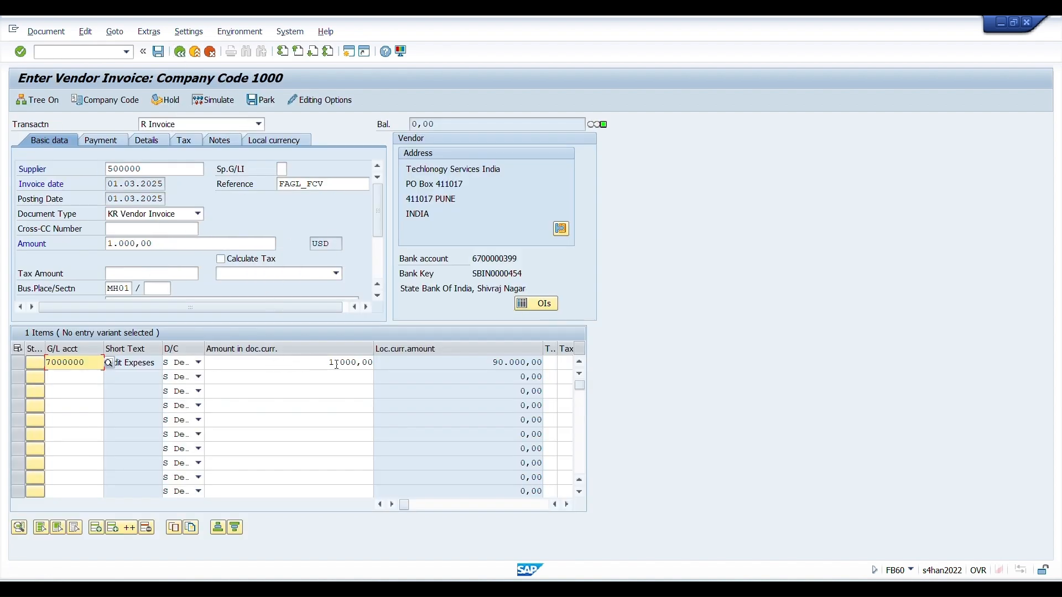
Step: Examine the local currency amount of the expense item and the invoice's translation date, exchange rate and local currency amounts
double_click(336, 365)
left_click_drag(170, 200, 112, 203)
left_click(109, 202)
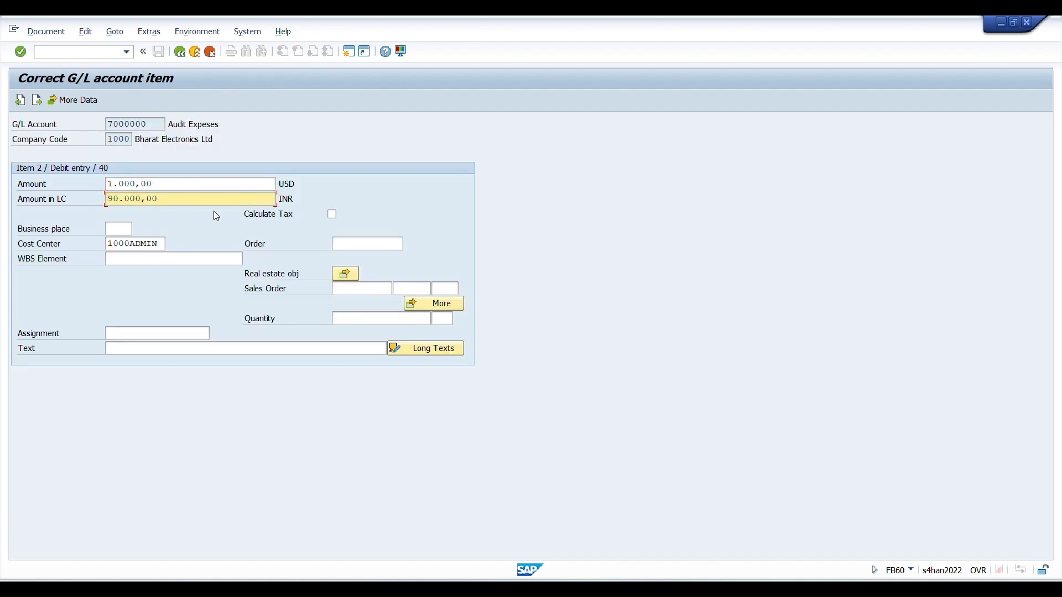
left_click(180, 51)
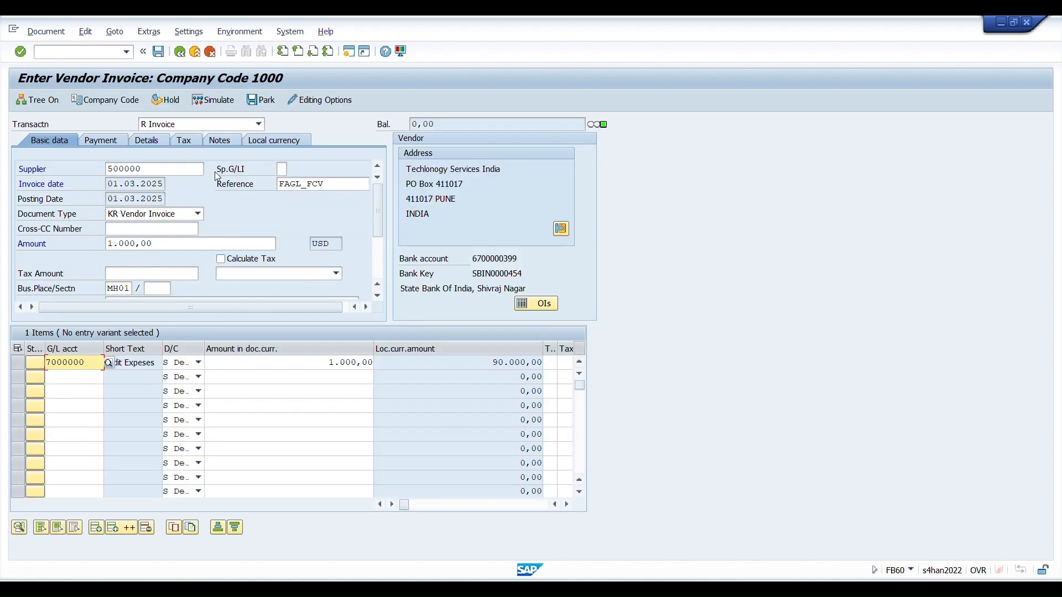
left_click(275, 140)
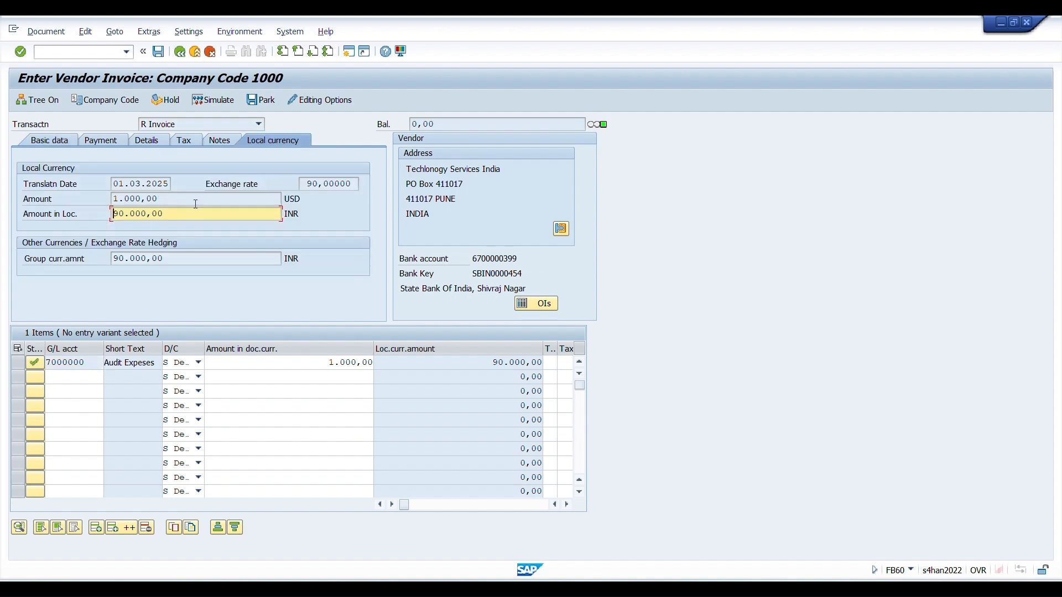
left_click(156, 198)
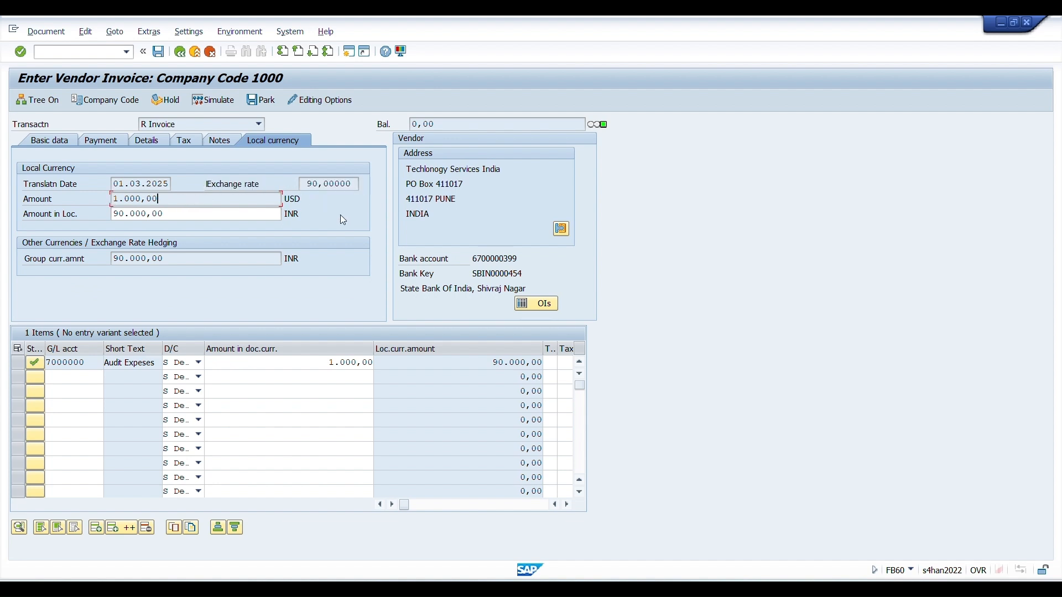
left_click(181, 261)
Step: Post the vendor invoice and display the posted document
left_click(158, 51)
left_click(45, 36)
left_click(51, 62)
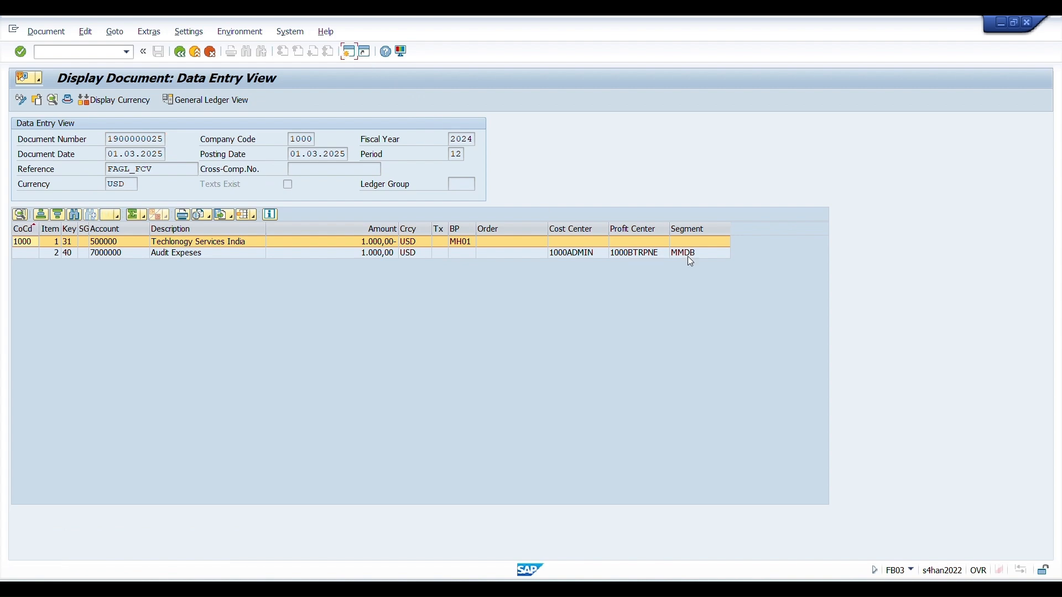
Step: Leave the document display and run transaction FAGL_FCV to open the foreign currency valuation
key("shift+F3")
type("FA")
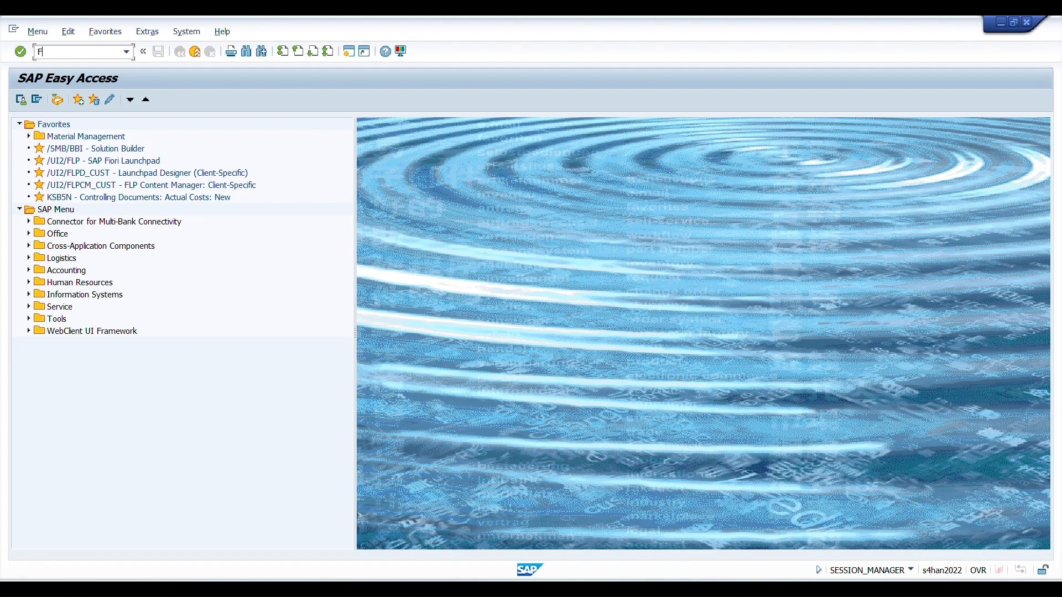
type("GL_FCV")
key("Return")
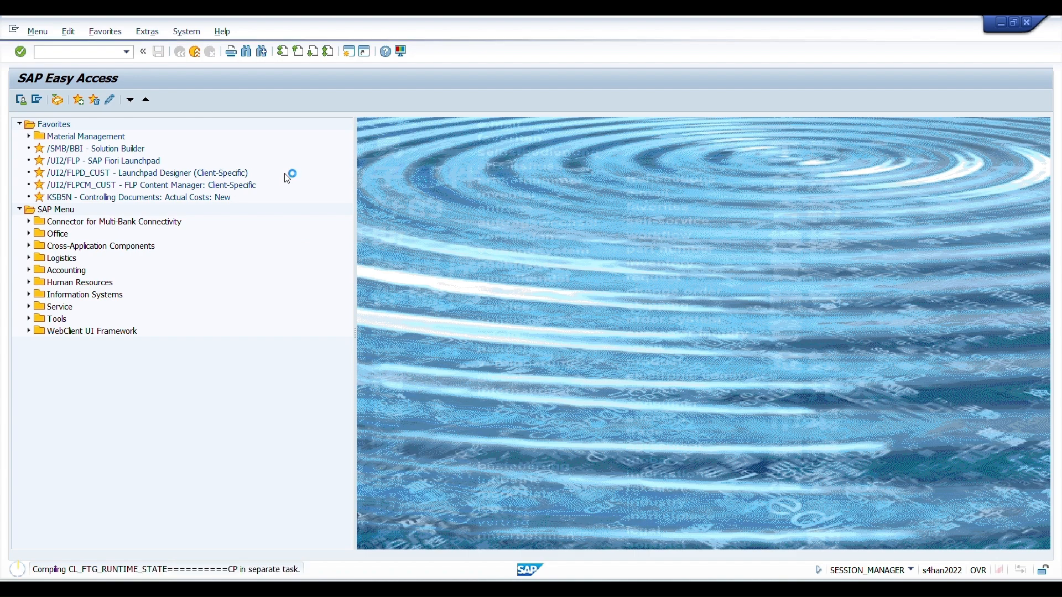
Step: Set the valuation to company code 1000, valuation area B1 and valuation key date 31.03.2025
type("1000")
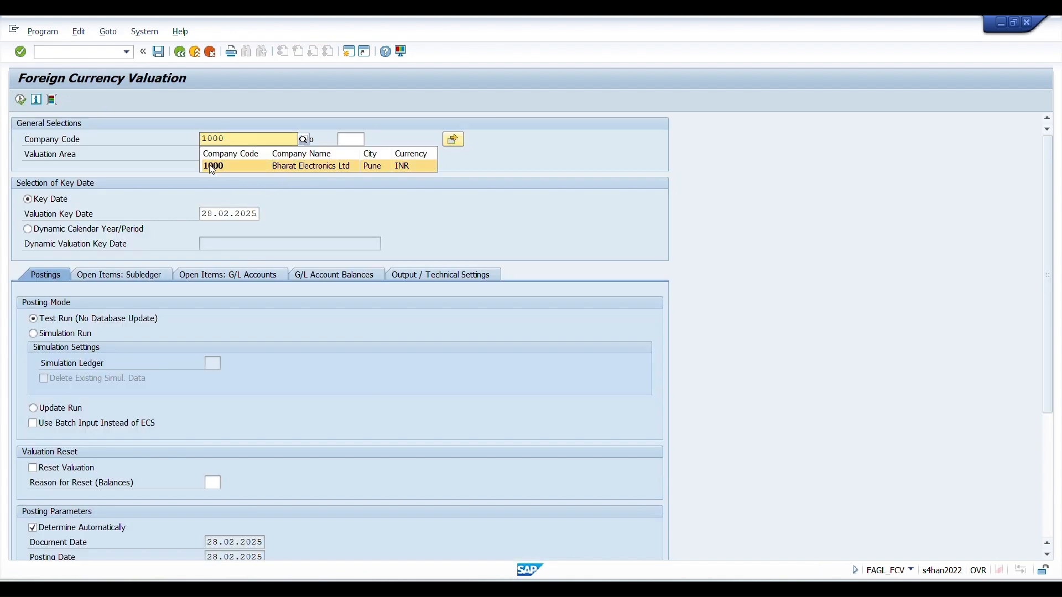
left_click(208, 161)
left_click(220, 155)
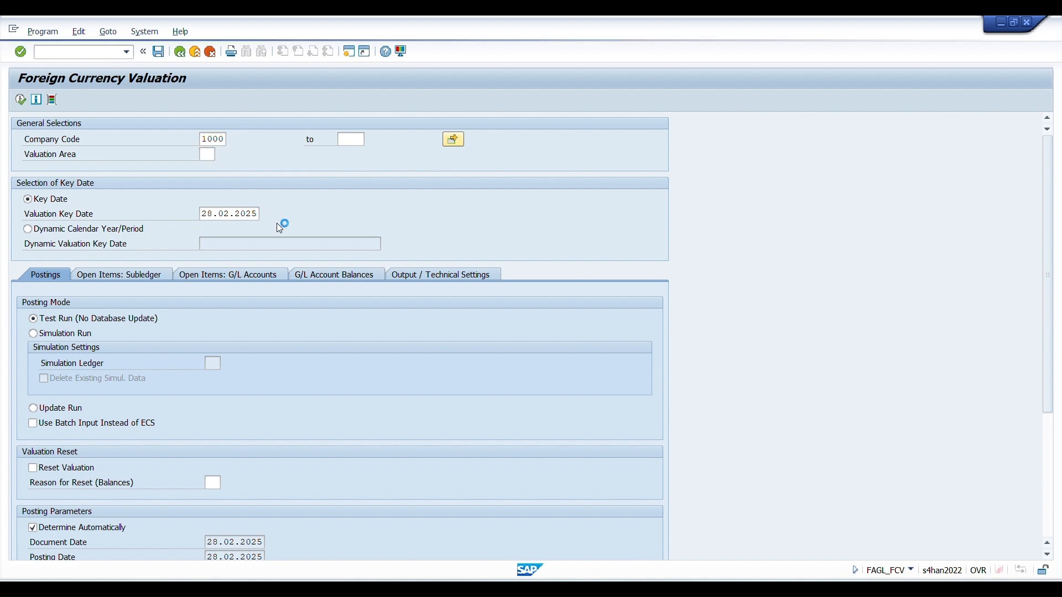
double_click(265, 231)
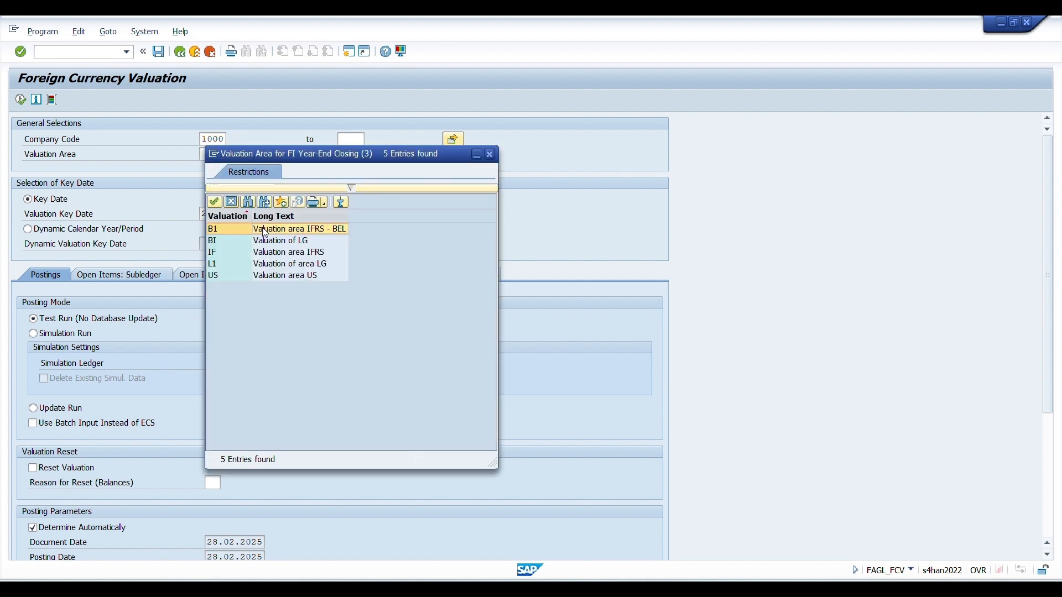
left_click(227, 212)
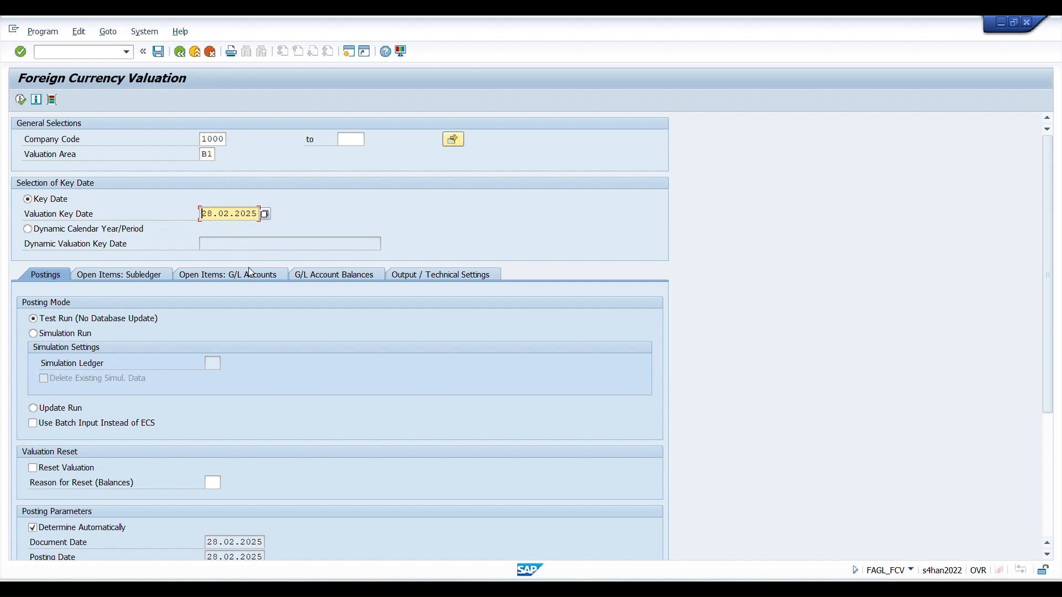
type("31.")
type("03")
key("Return")
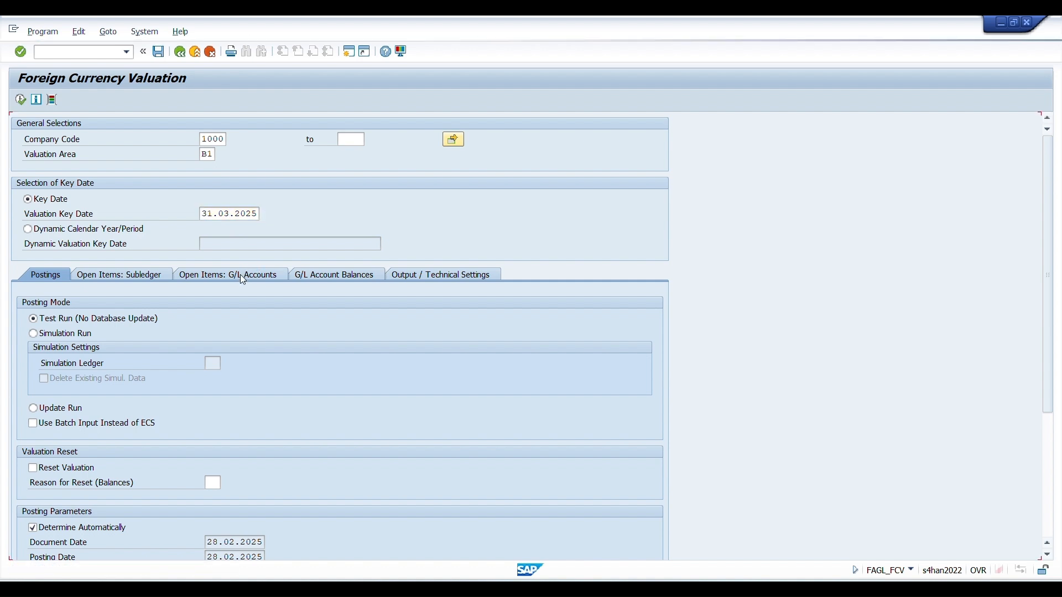
Step: Examine the posting parameters, switching their automatic determination off and on again and checking the reversal posting date
scroll(251, 373, "down", 1)
scroll(138, 478, "down", 1)
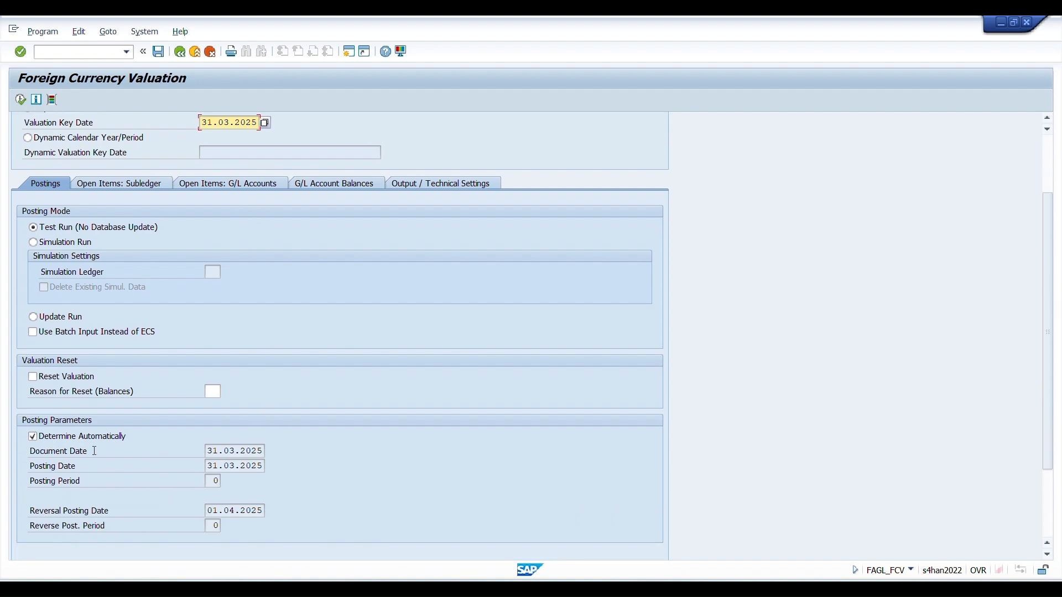
scroll(162, 451, "down", 1)
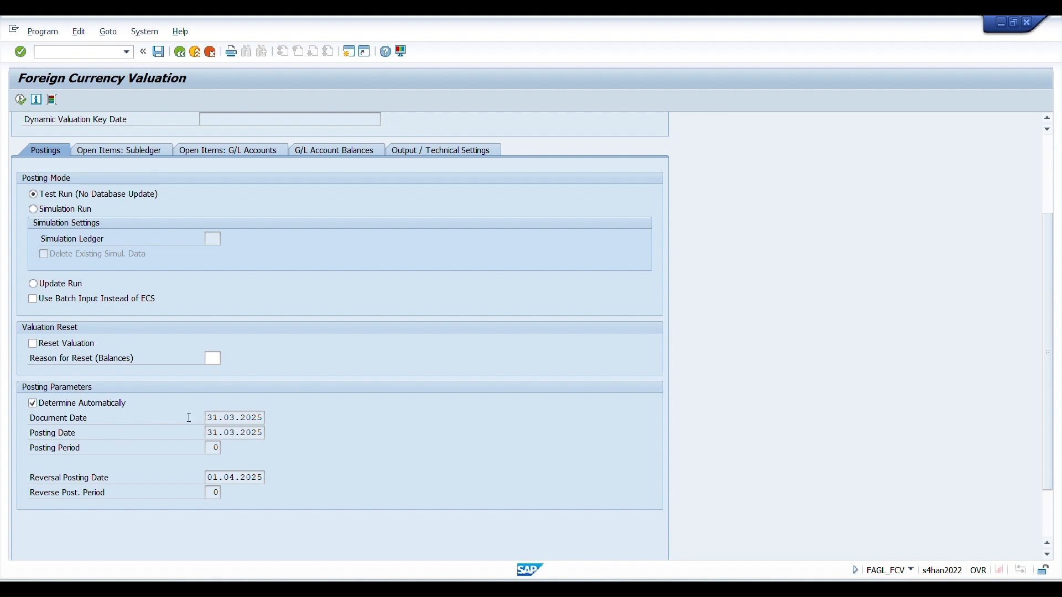
left_click(33, 403)
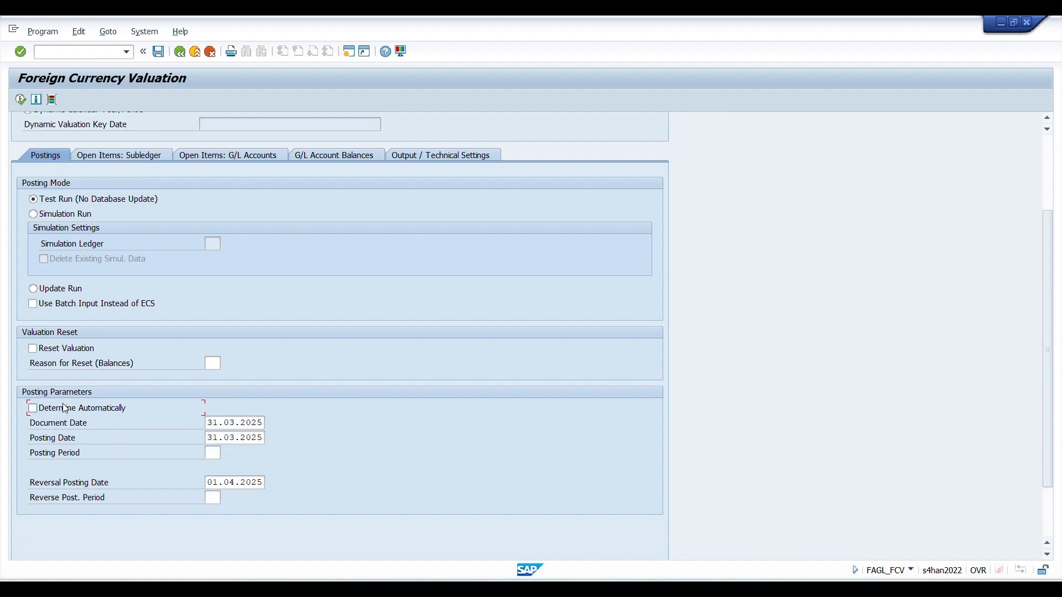
left_click(54, 410)
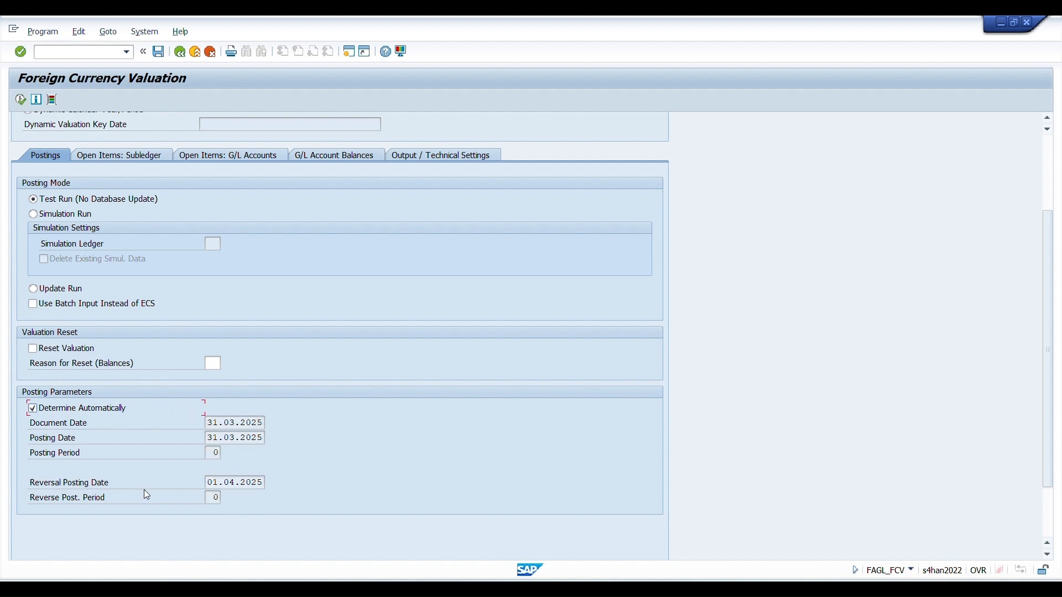
left_click_drag(211, 482, 265, 483)
left_click(265, 482)
scroll(370, 384, "up", 4)
scroll(371, 383, "up", 1)
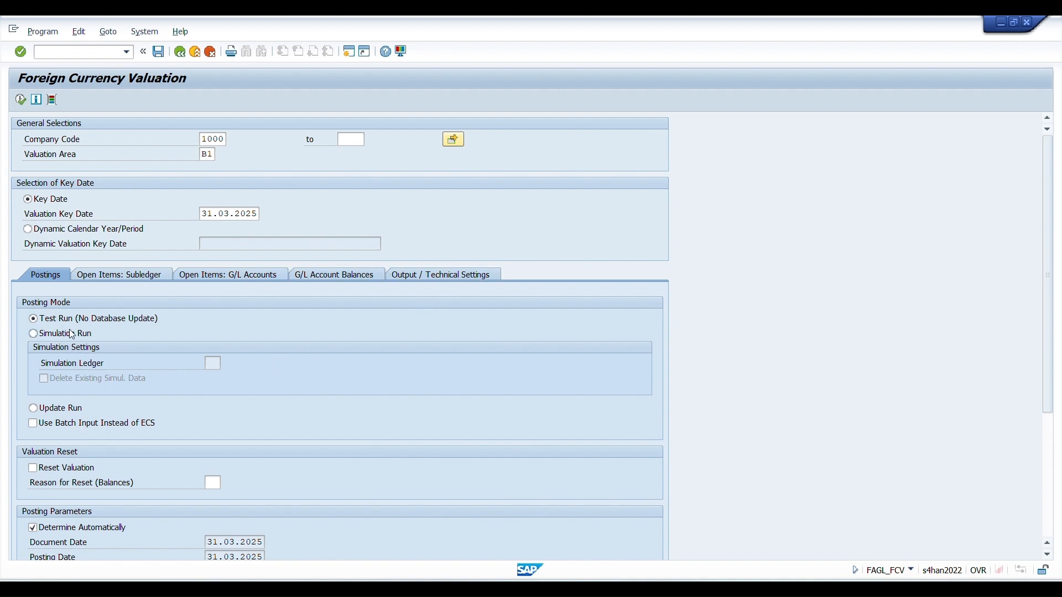
Step: Turn on vendor valuation for the posted invoice's vendor only and execute the valuation as a test run
left_click(119, 275)
left_click(55, 324)
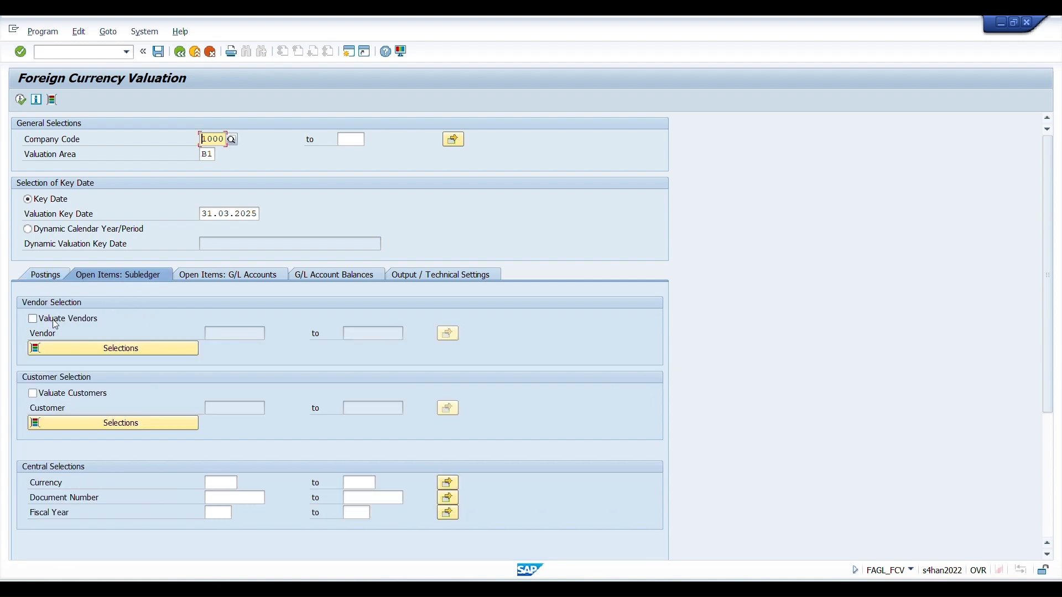
left_click(241, 339)
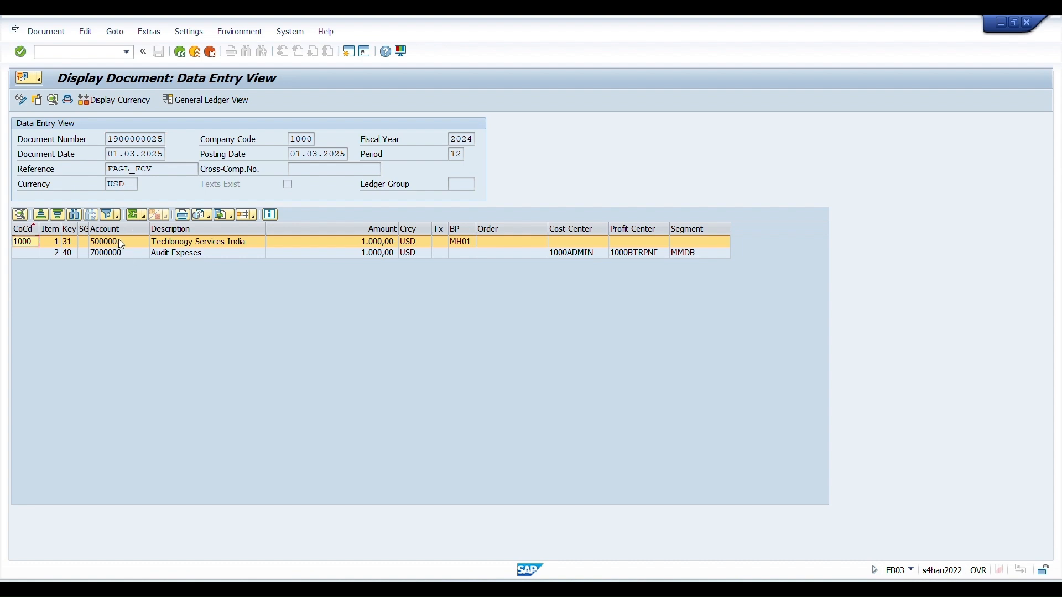
left_click(120, 241)
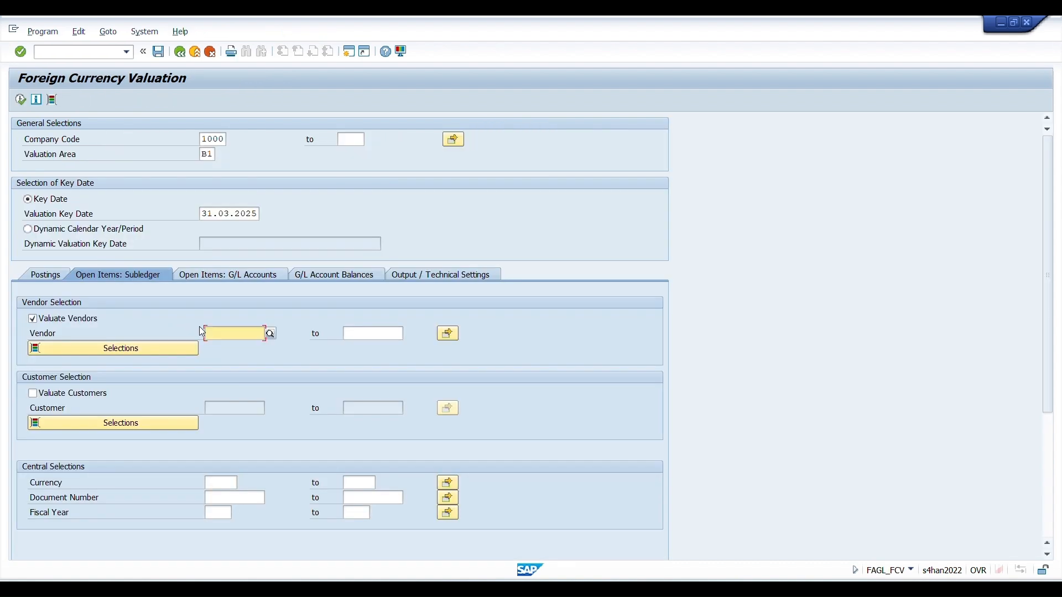
type("500000")
left_click(44, 274)
left_click(22, 100)
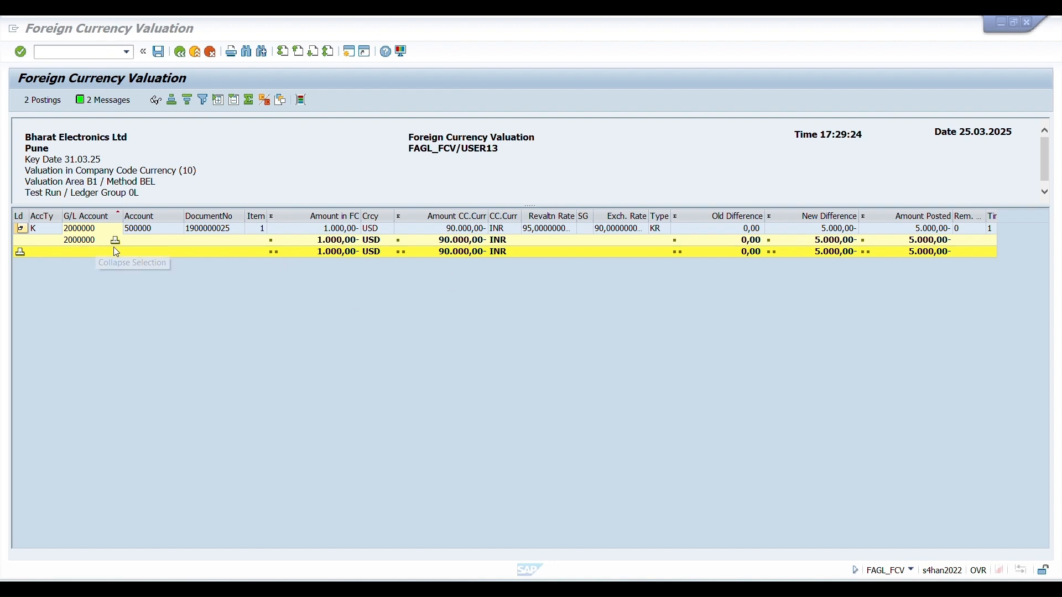
Step: Examine the invoice line's vendor account, foreign and company code currency amounts, revaluation rate, exchange rate and new difference
left_click(139, 216)
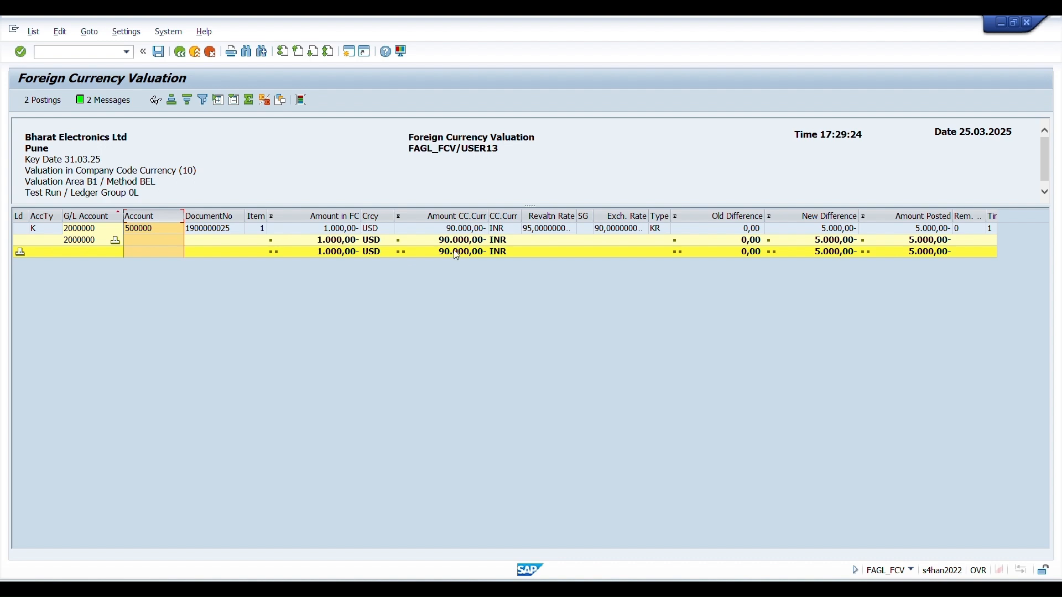
left_click(343, 217)
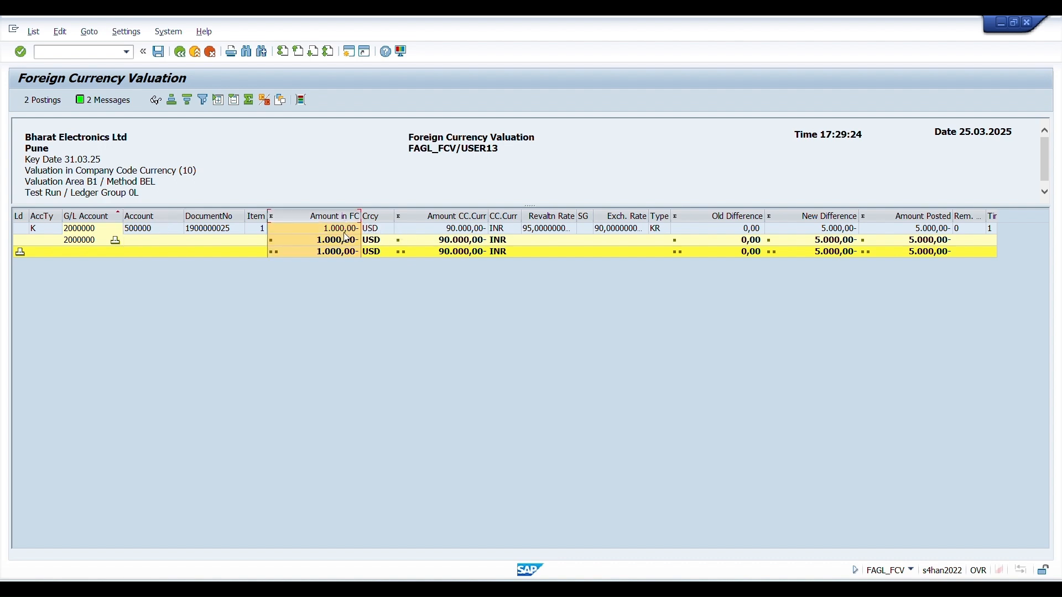
left_click(478, 216)
left_click(550, 217)
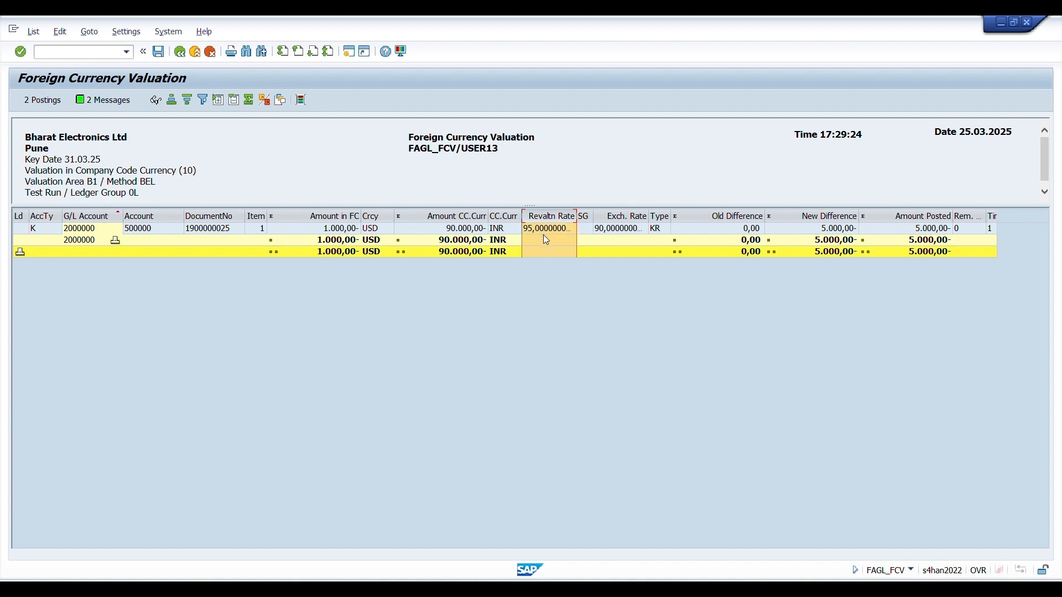
left_click(626, 217)
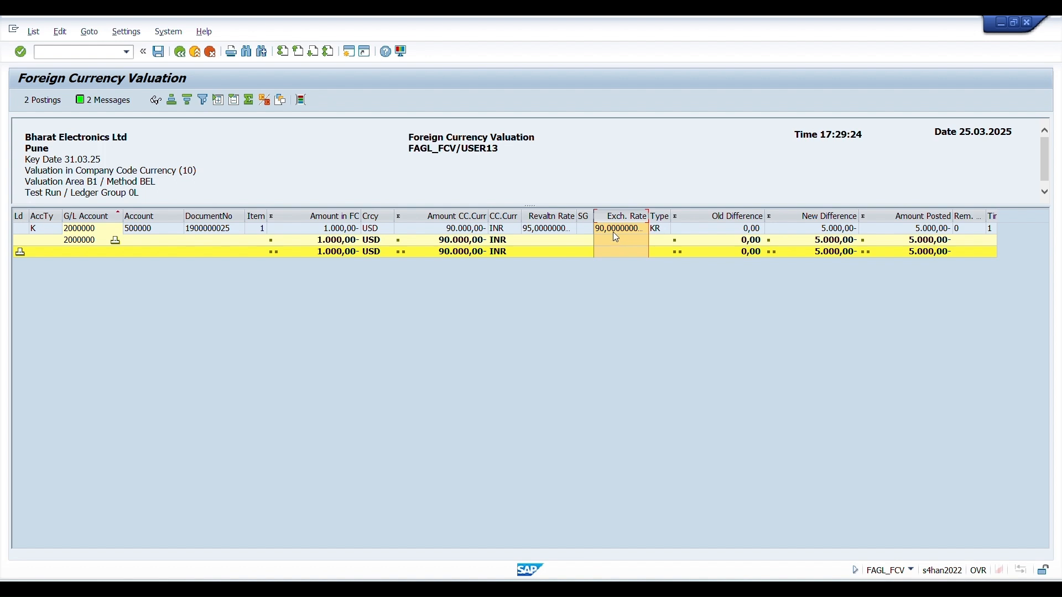
left_click(829, 217)
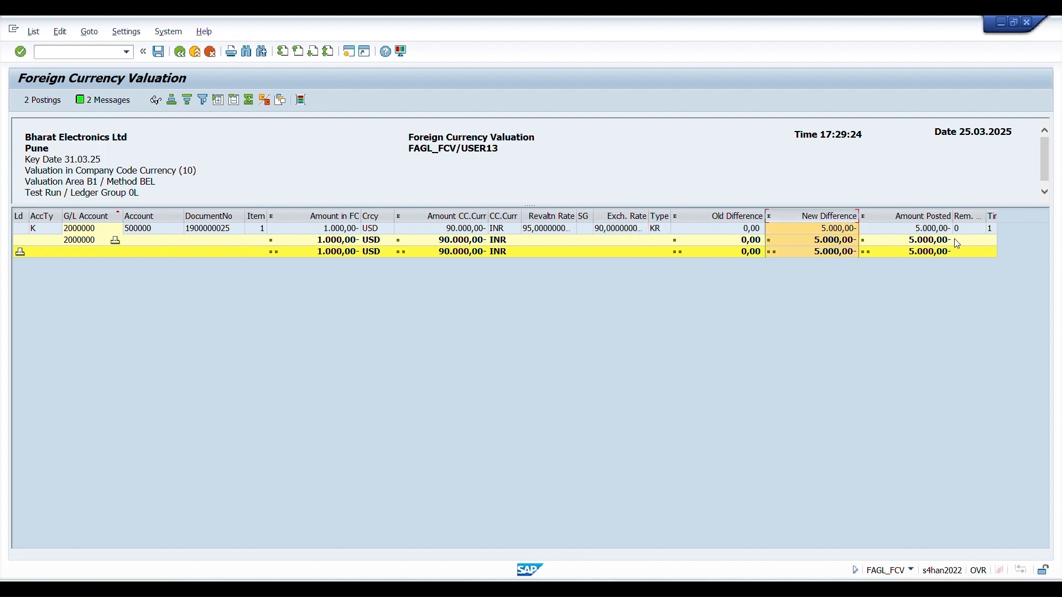
Step: Display the proposed postings and examine the posting dates of the valuation and reverse posting lines
left_click(44, 100)
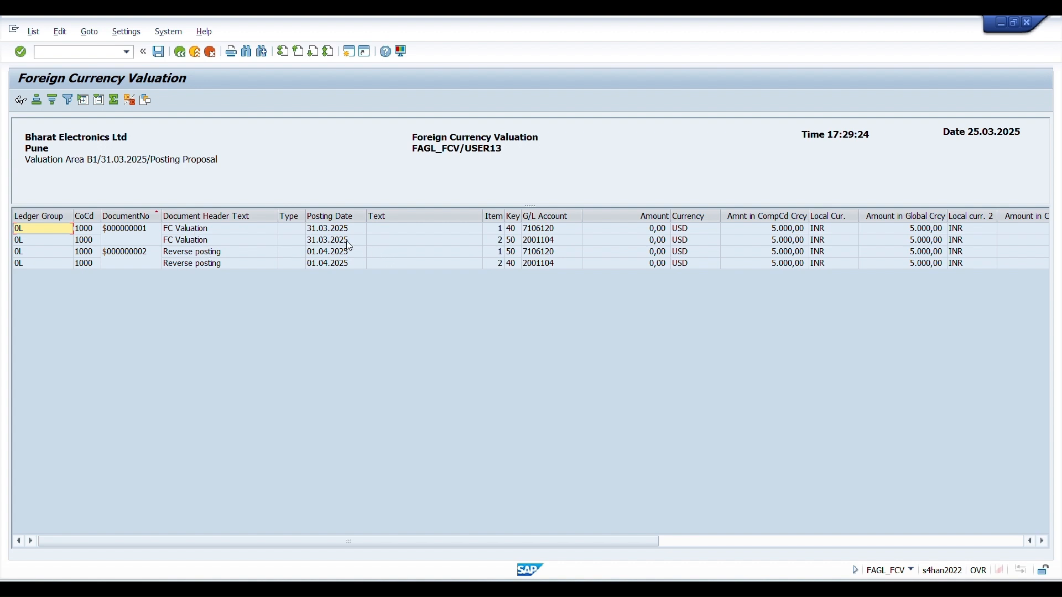
left_click(326, 217)
left_click(327, 229)
left_click(330, 239)
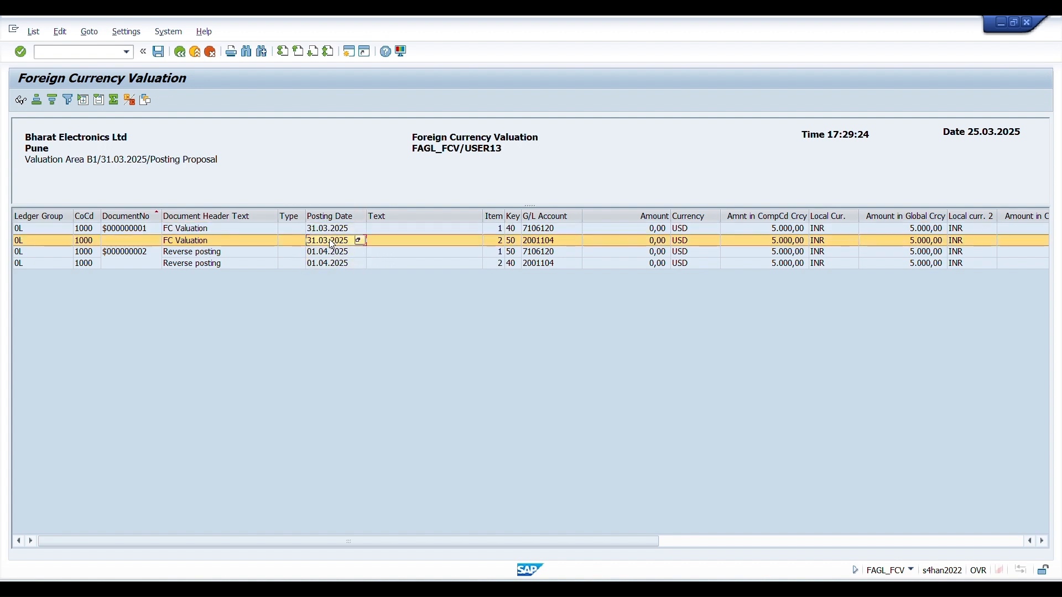
left_click(176, 256)
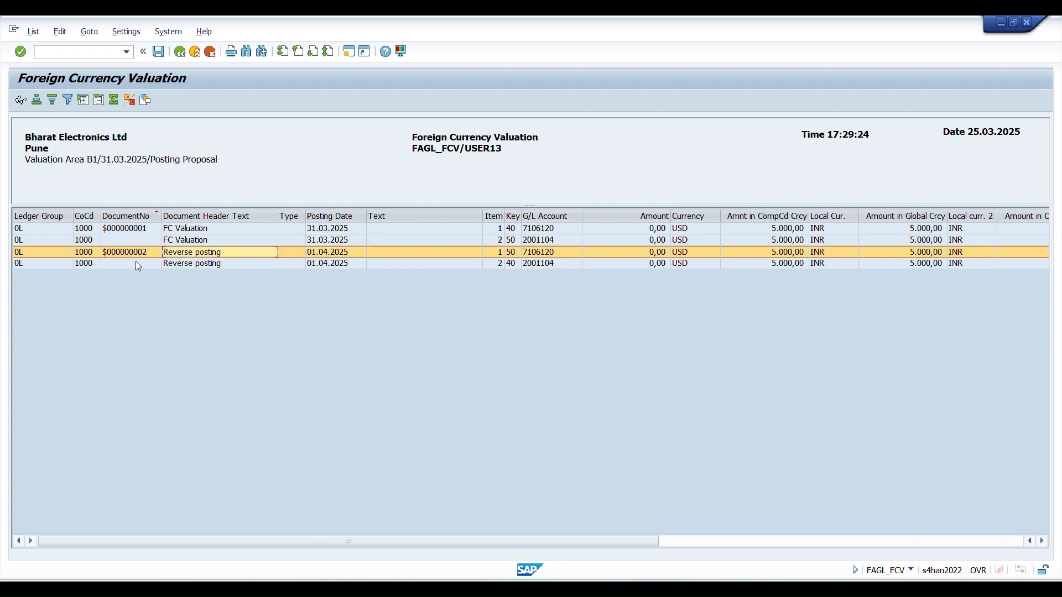
left_click(340, 263)
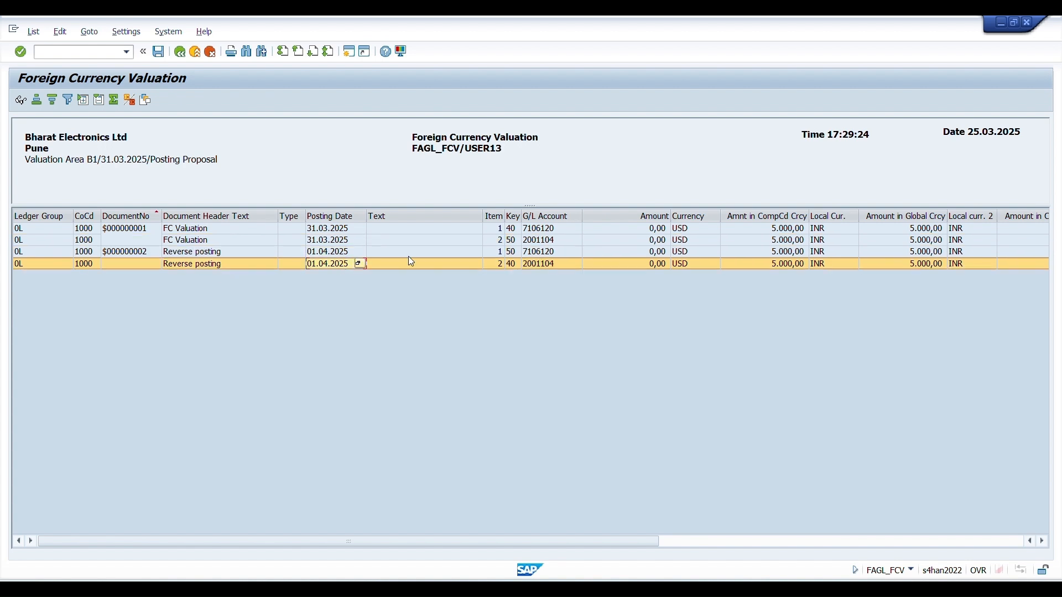
scroll(553, 260, "right", 3)
scroll(550, 256, "left", 3)
Step: Examine the G/L accounts and company code currency amounts of the proposed postings and return to the valuation list
left_click(552, 229)
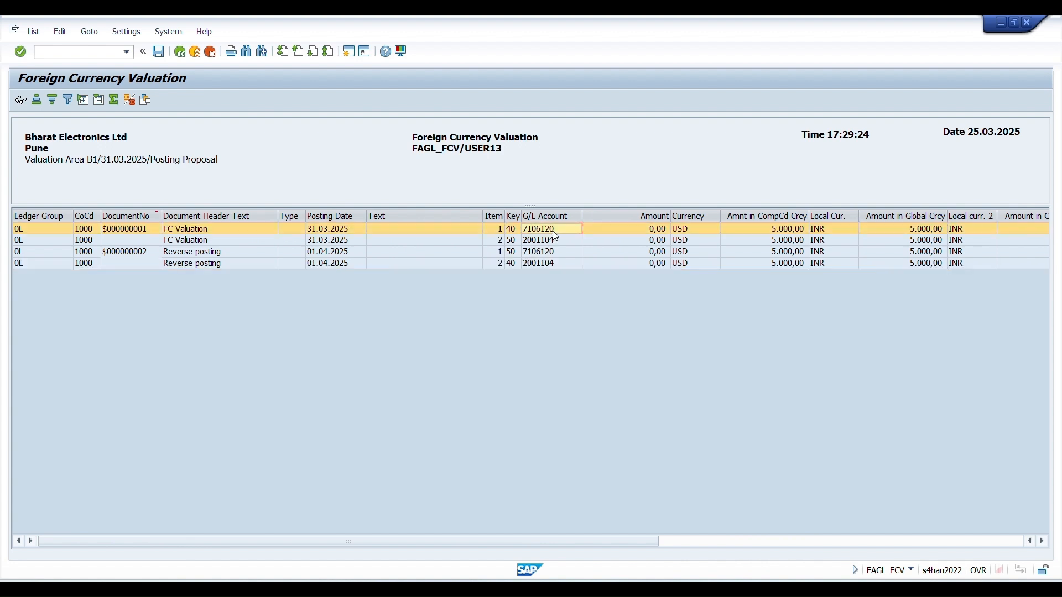
left_click(553, 242)
left_click(553, 230)
left_click(553, 244)
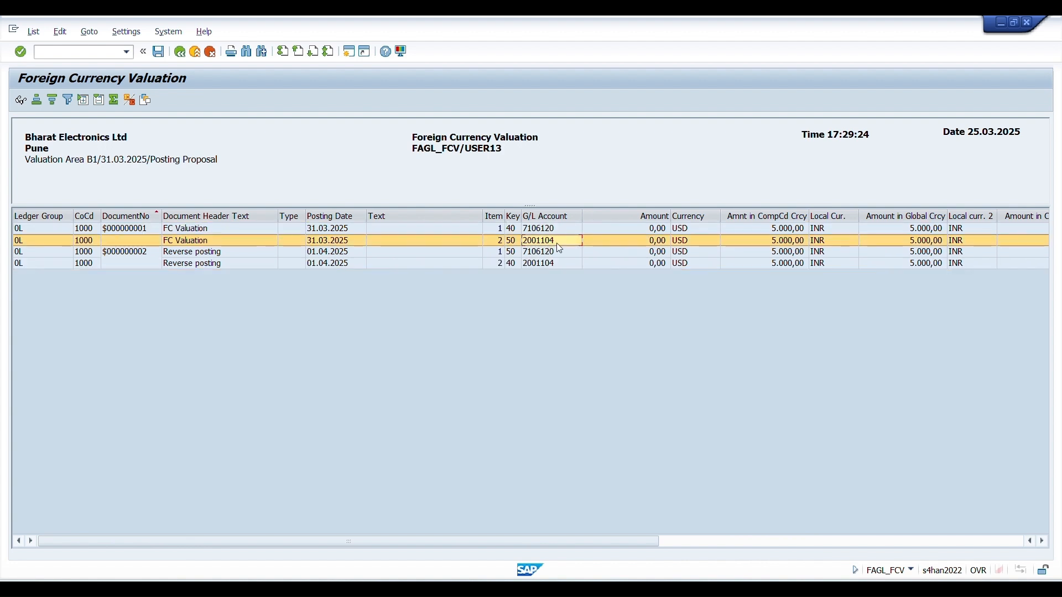
left_click(558, 252)
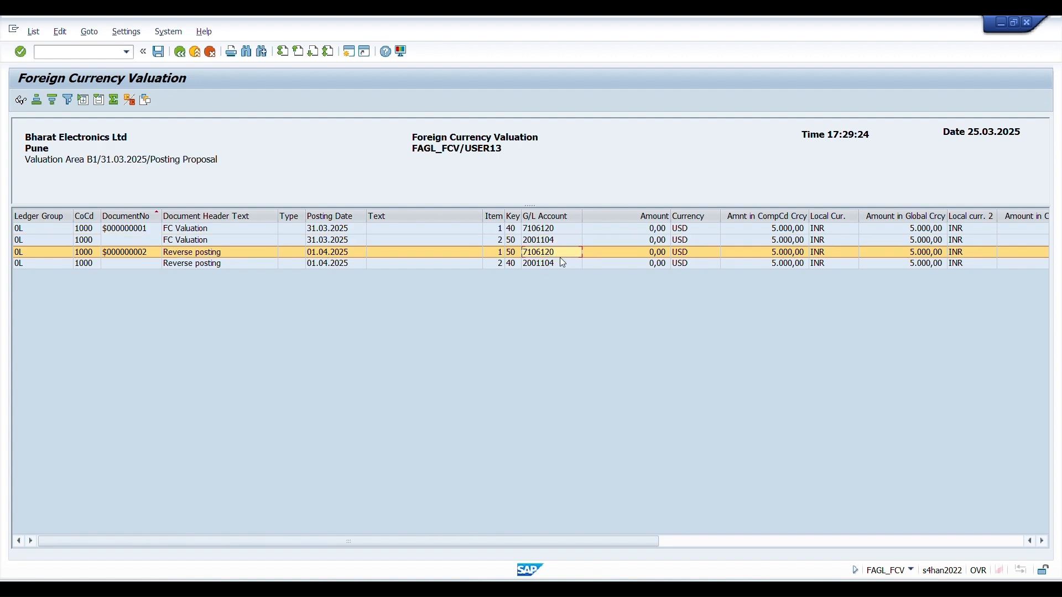
scroll(553, 260, "right", 3)
left_click(625, 229)
left_click(626, 216)
scroll(796, 269, "right", 3)
scroll(580, 279, "left", 5)
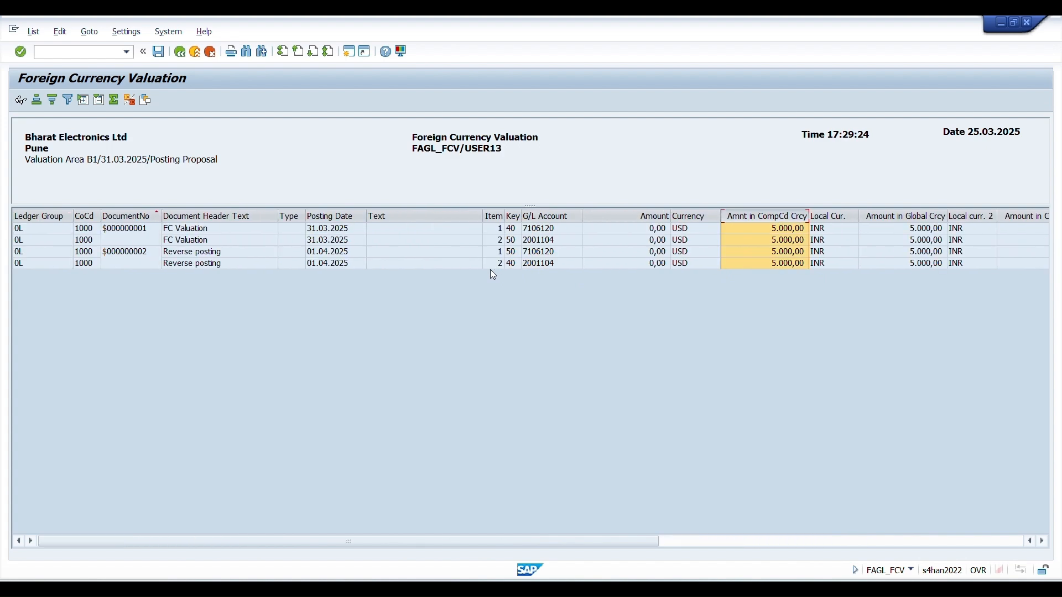
left_click(182, 52)
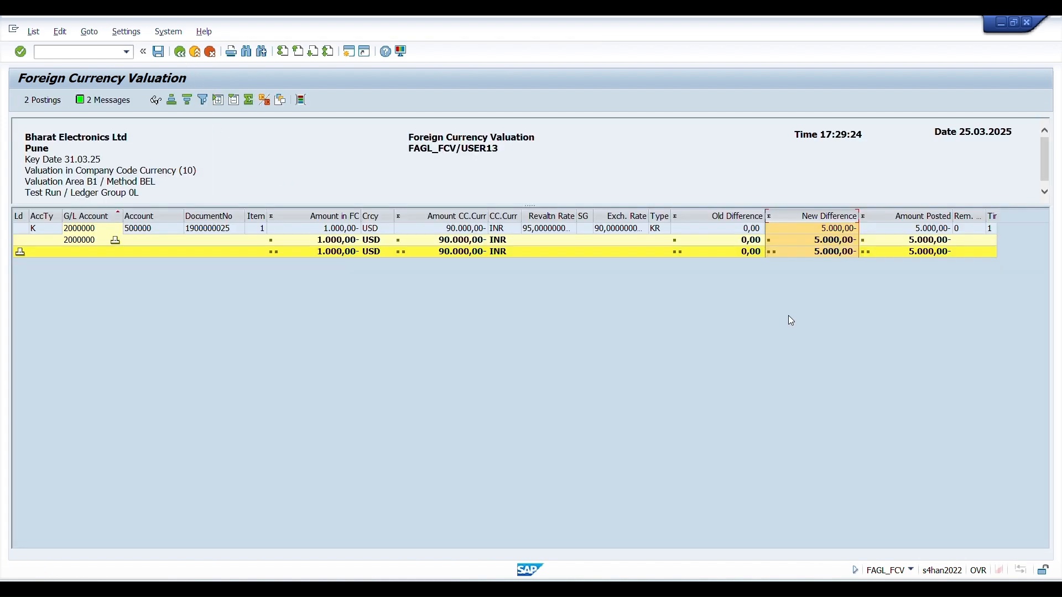
Step: Compare the invoice's exchange rate with the revaluation rate and review the new difference in the valuation list
left_click(627, 216)
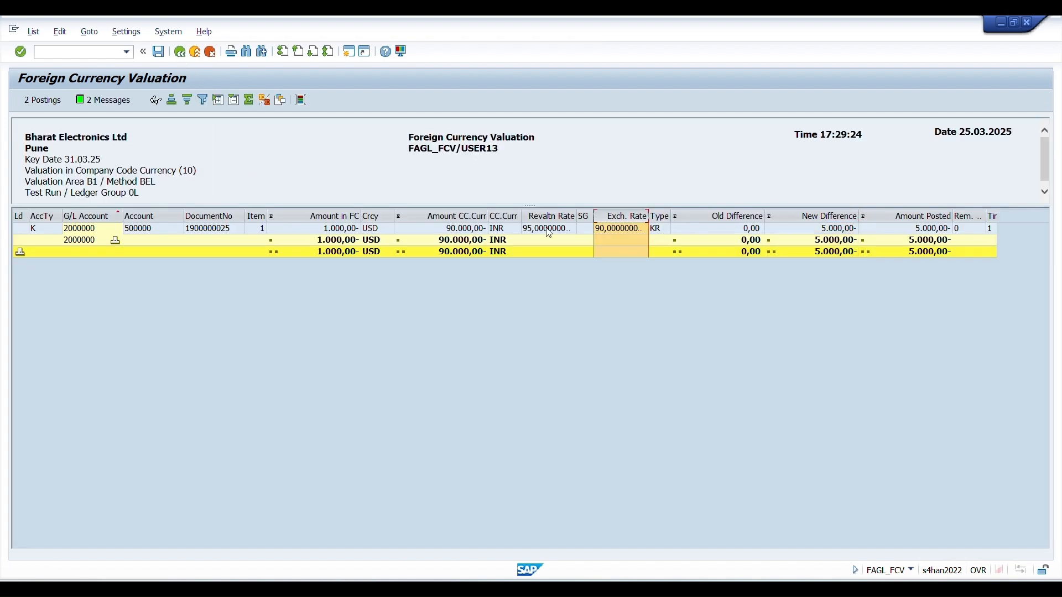
left_click(552, 216)
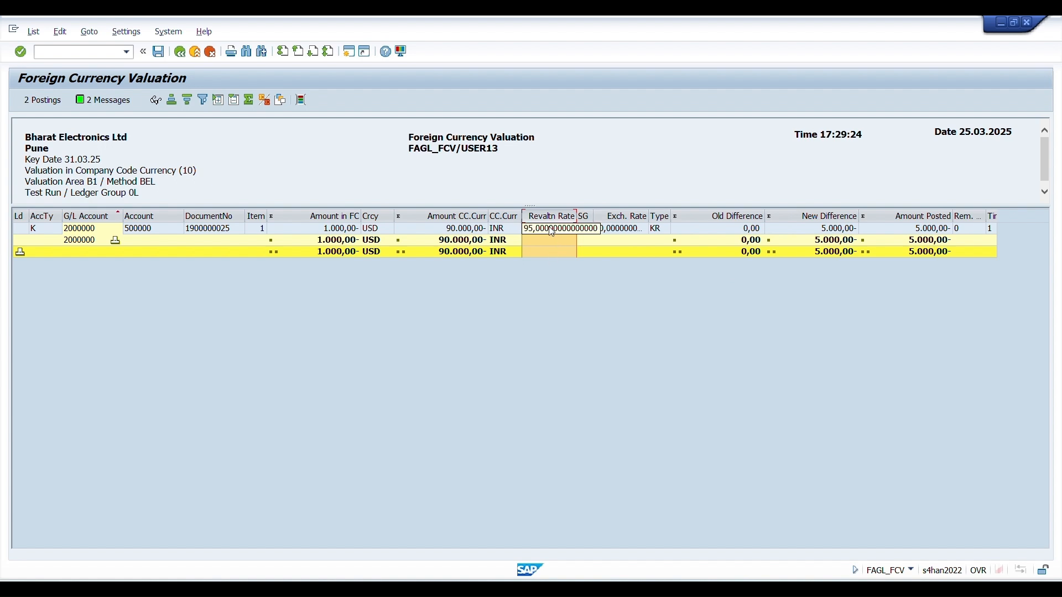
left_click(390, 590)
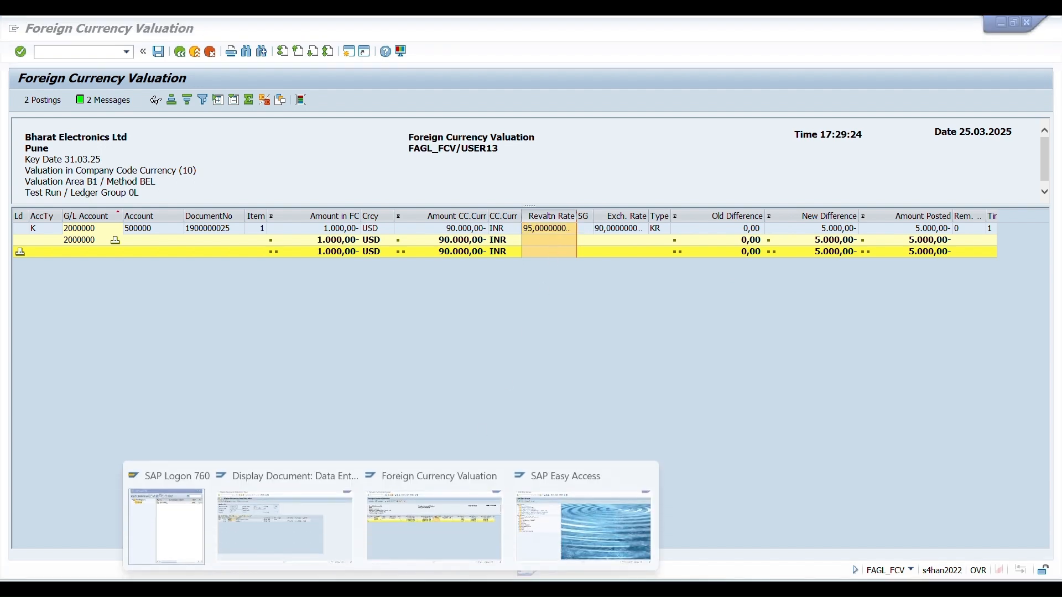
left_click(562, 288)
left_click(797, 229)
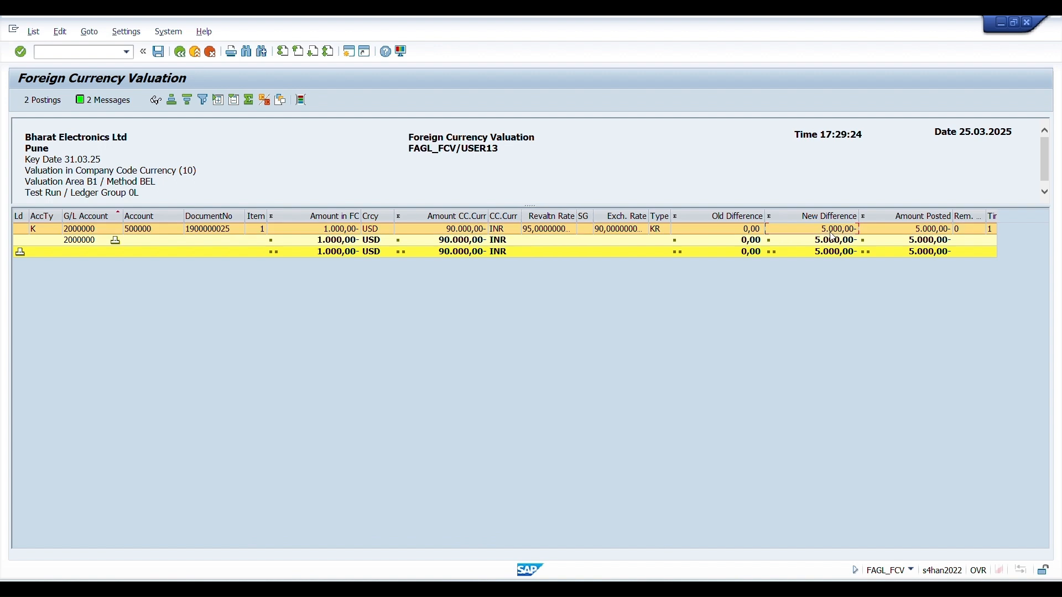
left_click(831, 216)
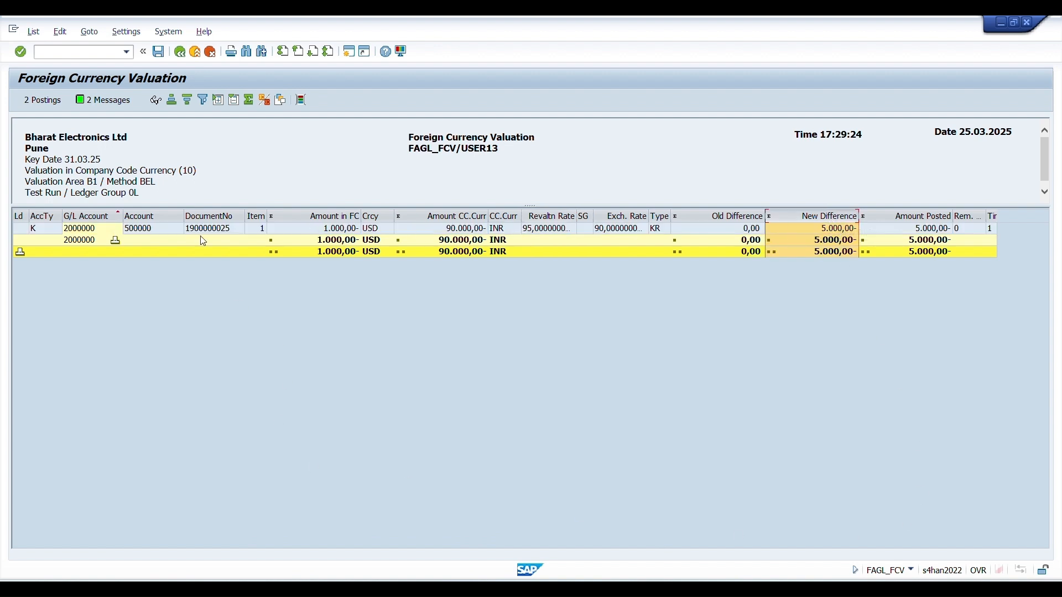
Step: Return to the valuation selections and set the posting mode to Update Run
left_click(180, 52)
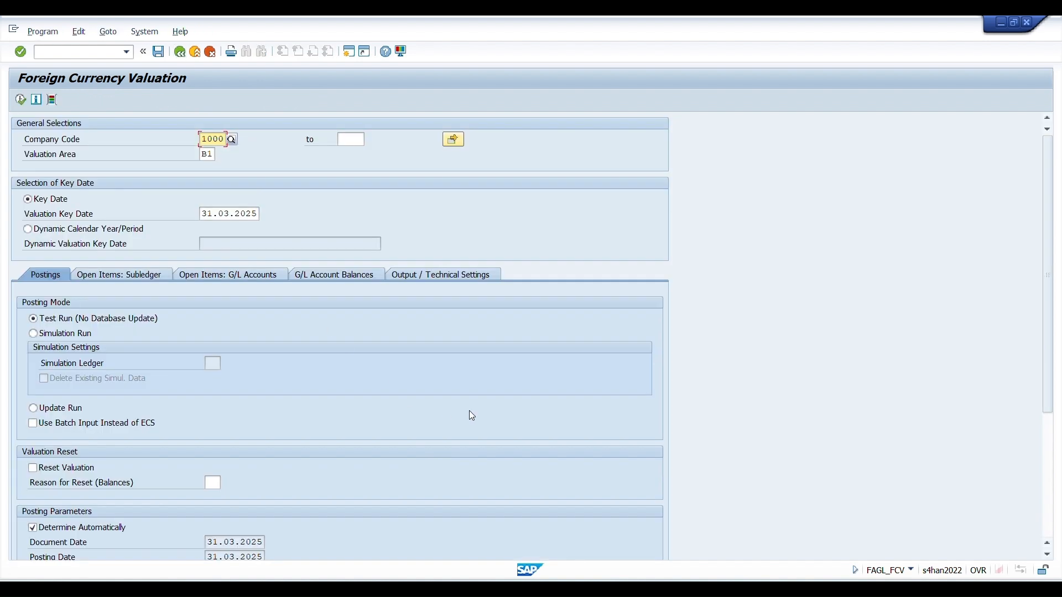
left_click(85, 409)
scroll(94, 415, "down", 3)
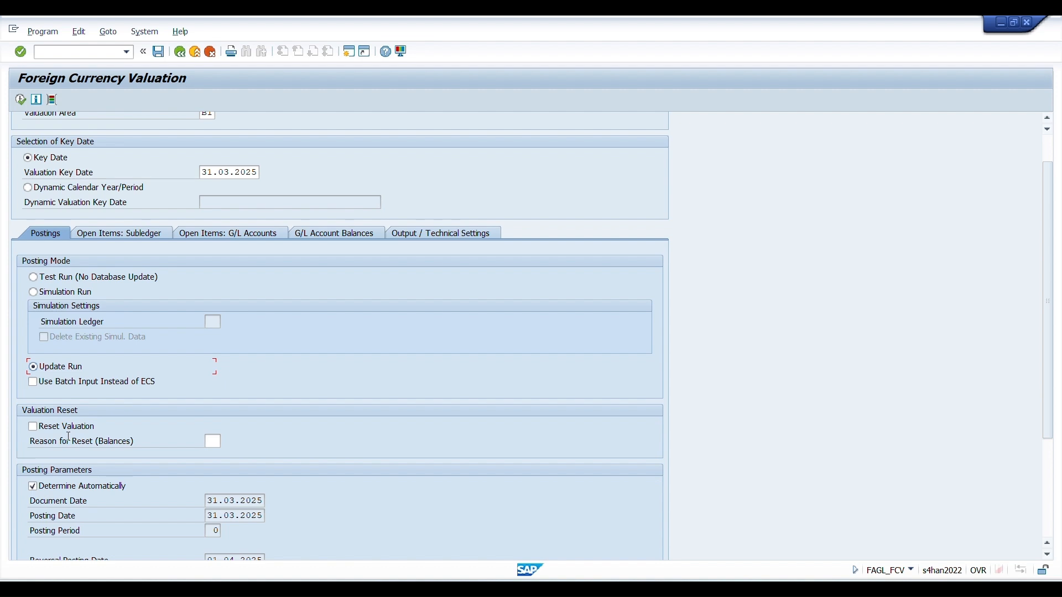
Step: Try to execute the update run for valuation area B1 and read its message log before returning to the selections
scroll(131, 369, "up", 1)
scroll(276, 411, "up", 1)
scroll(227, 460, "up", 1)
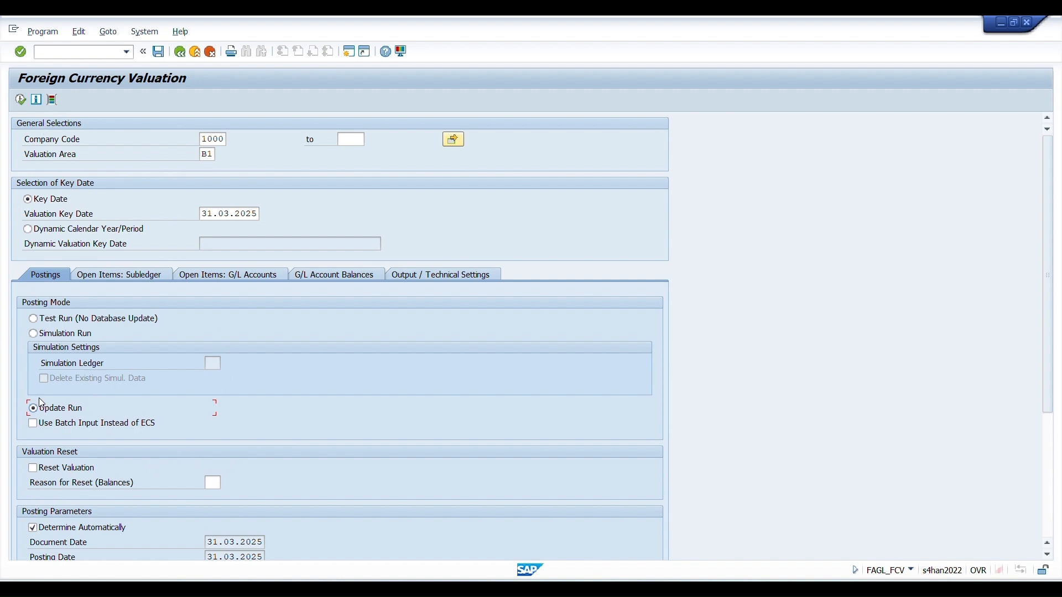
left_click(20, 100)
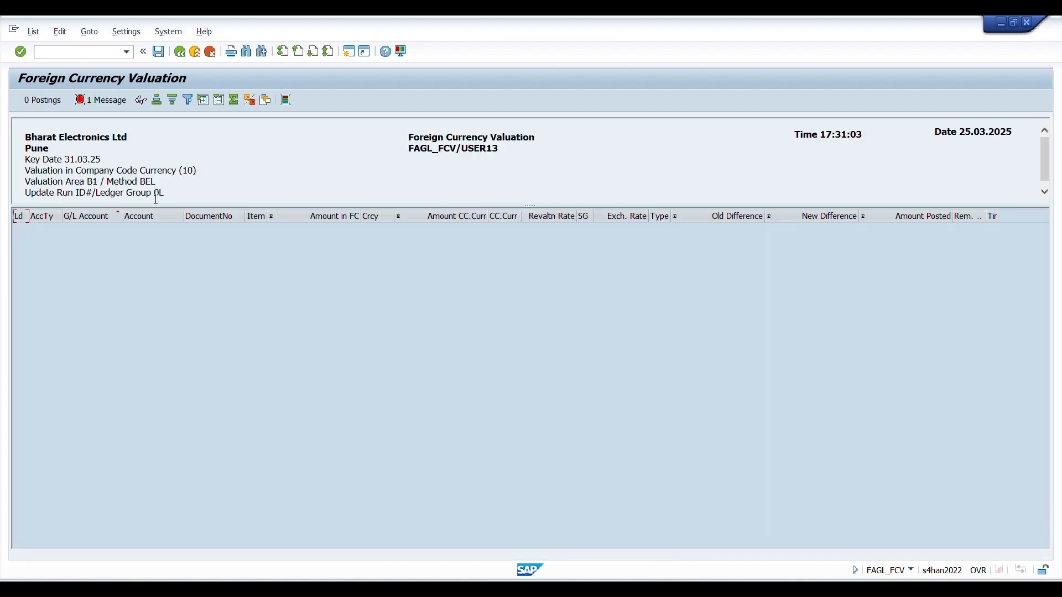
left_click(101, 99)
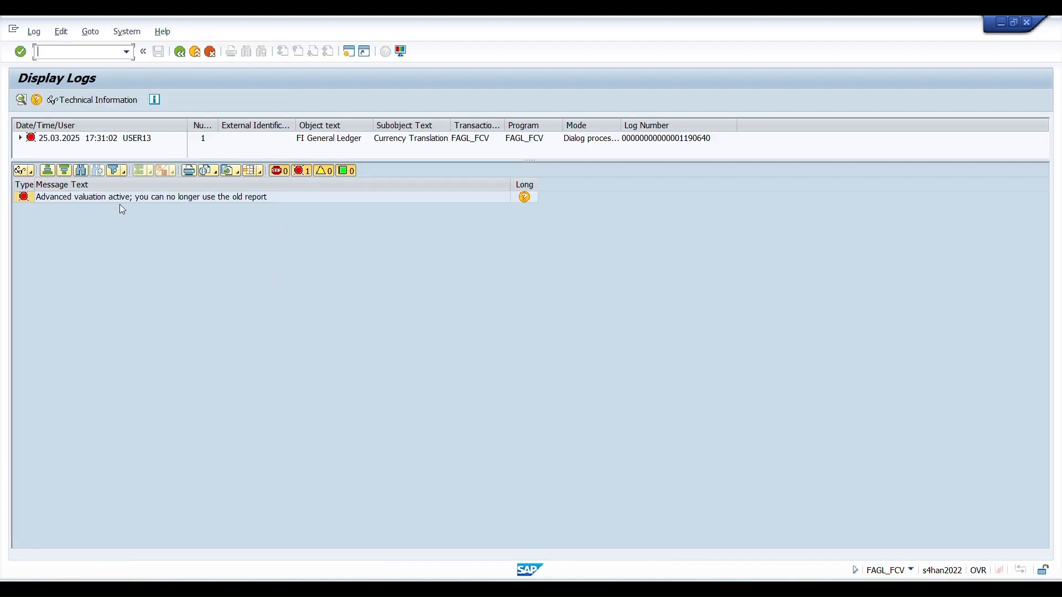
left_click(121, 202)
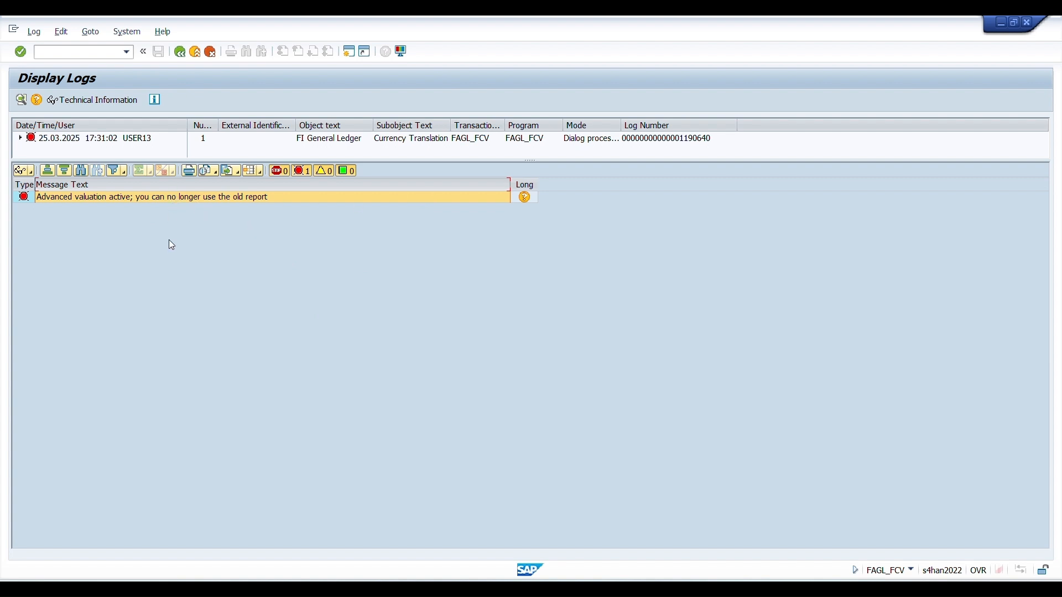
key("F3")
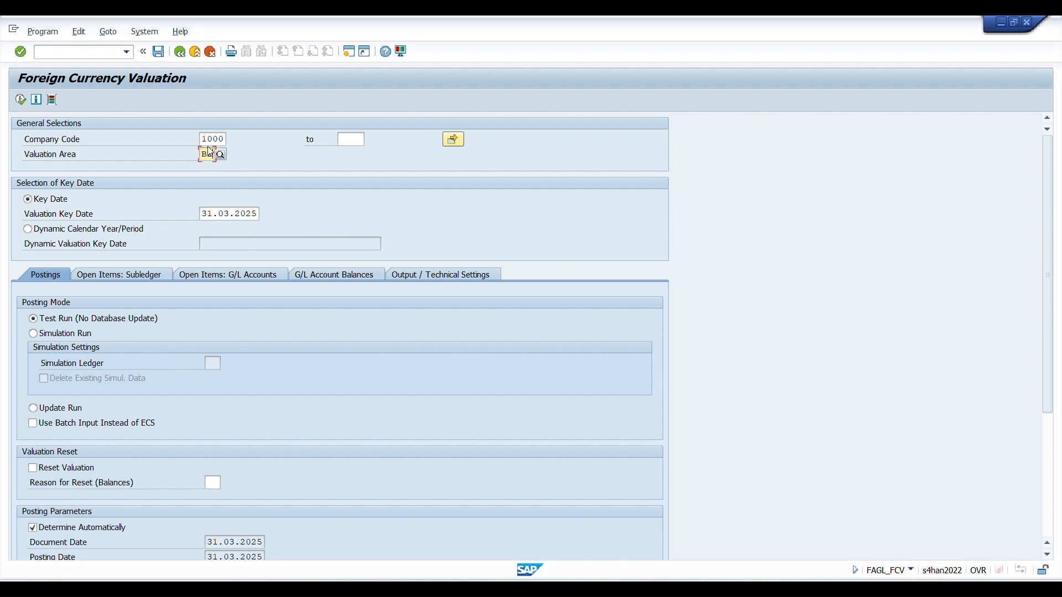
Step: Execute a test run for valuation area B2 with key date 31.03.2025 and check the invoice's exchange rate
scroll(114, 301, "down", 3)
scroll(114, 300, "down", 3)
scroll(200, 431, "up", 6)
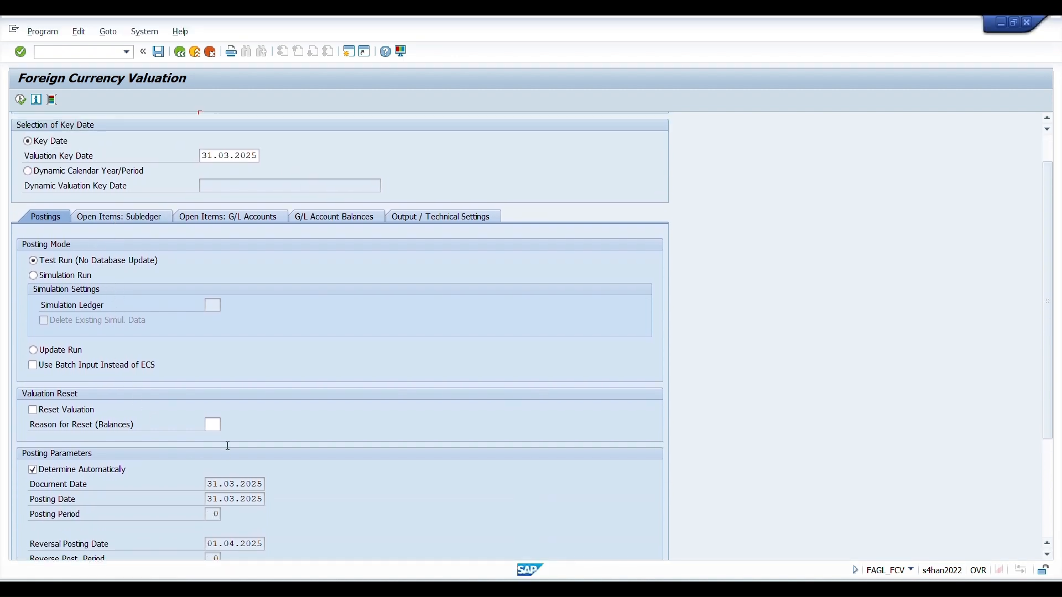
left_click(20, 100)
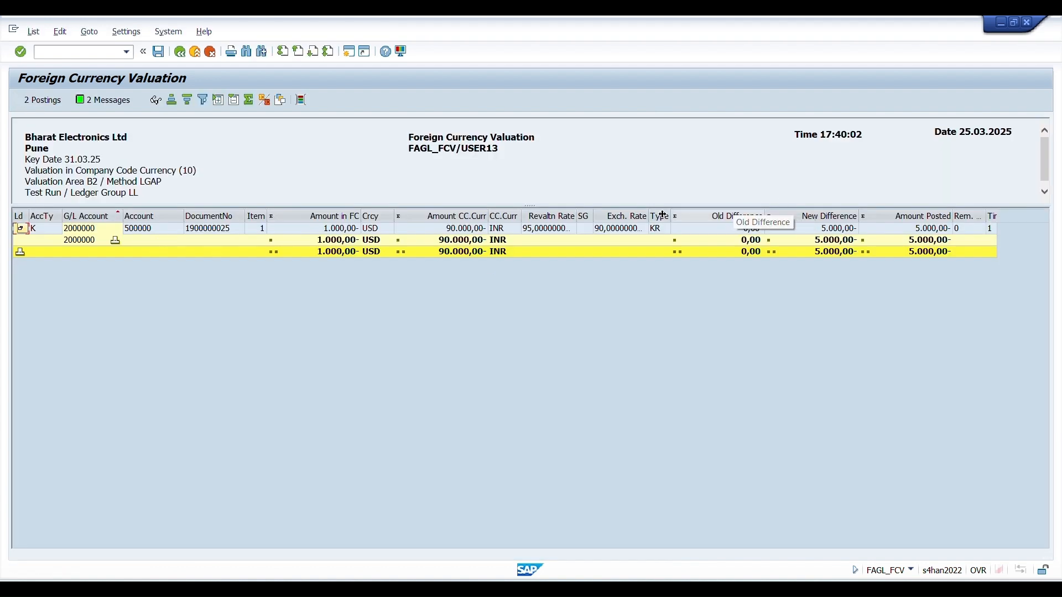
left_click(631, 215)
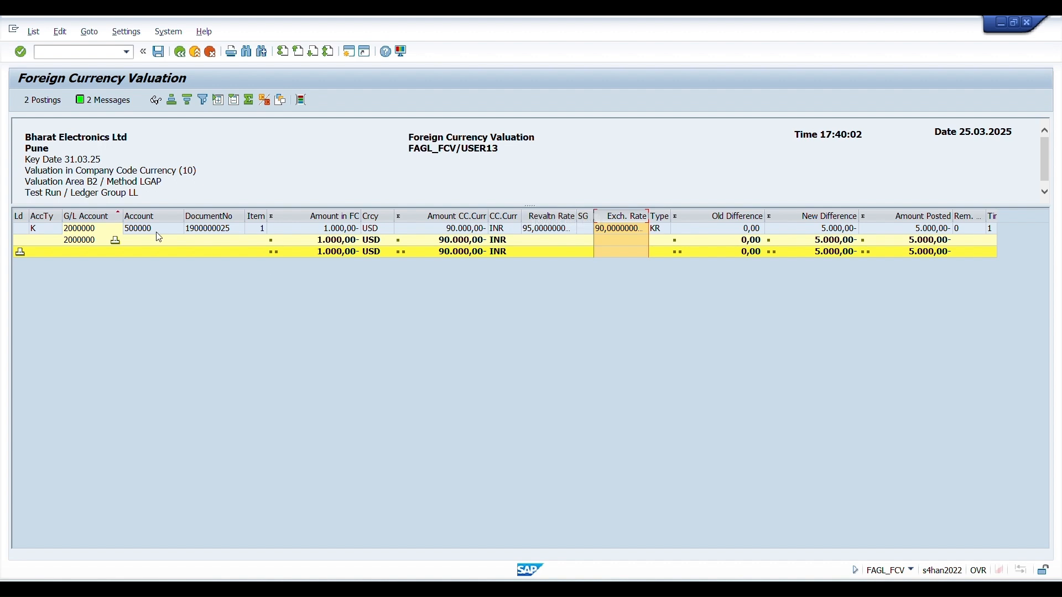
Step: Display the test run's proposed postings for valuation area B2 and return to the valuation selections
left_click(48, 102)
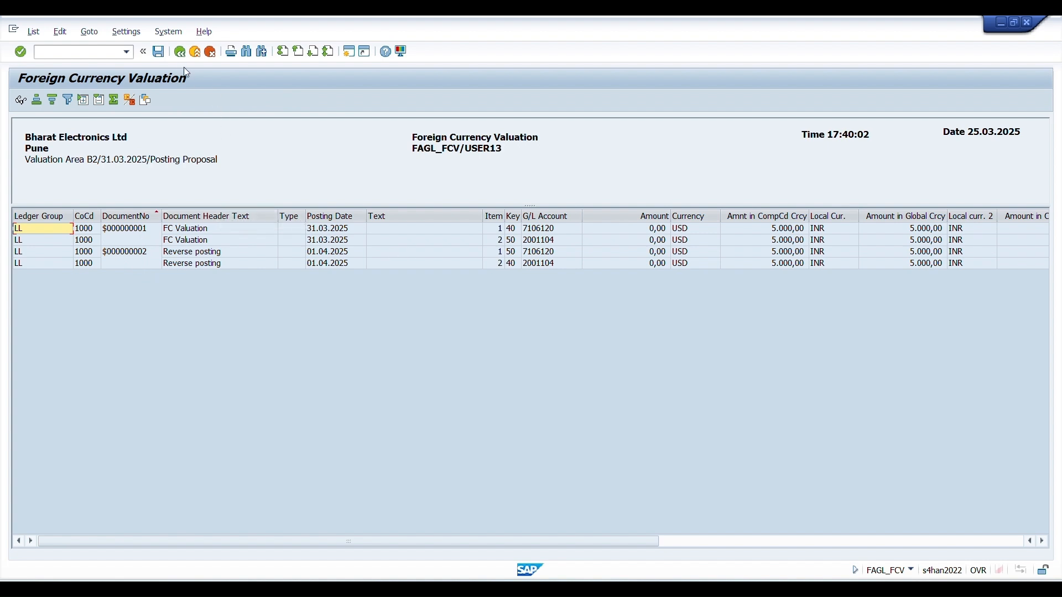
left_click(180, 51)
left_click(179, 52)
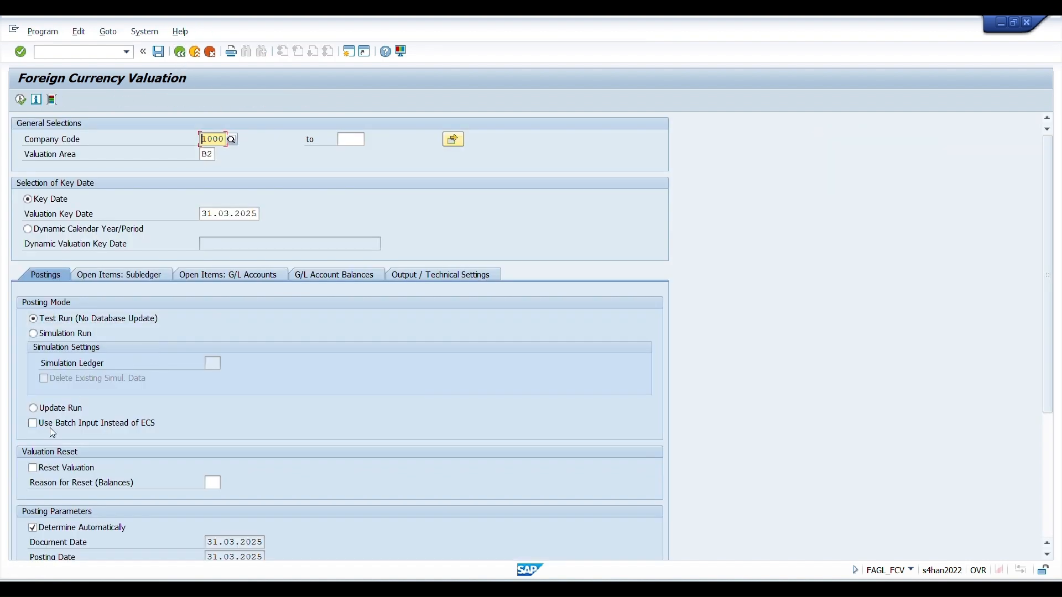
Step: Execute the valuation for area B2 as an Update Run and display the generated postings
left_click(57, 411)
left_click(21, 100)
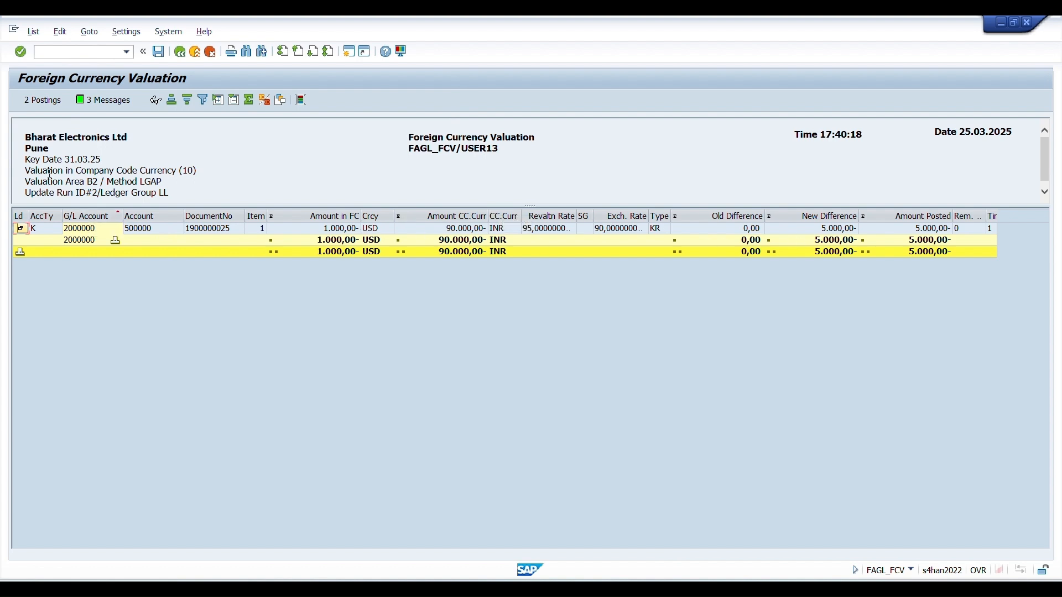
left_click(44, 101)
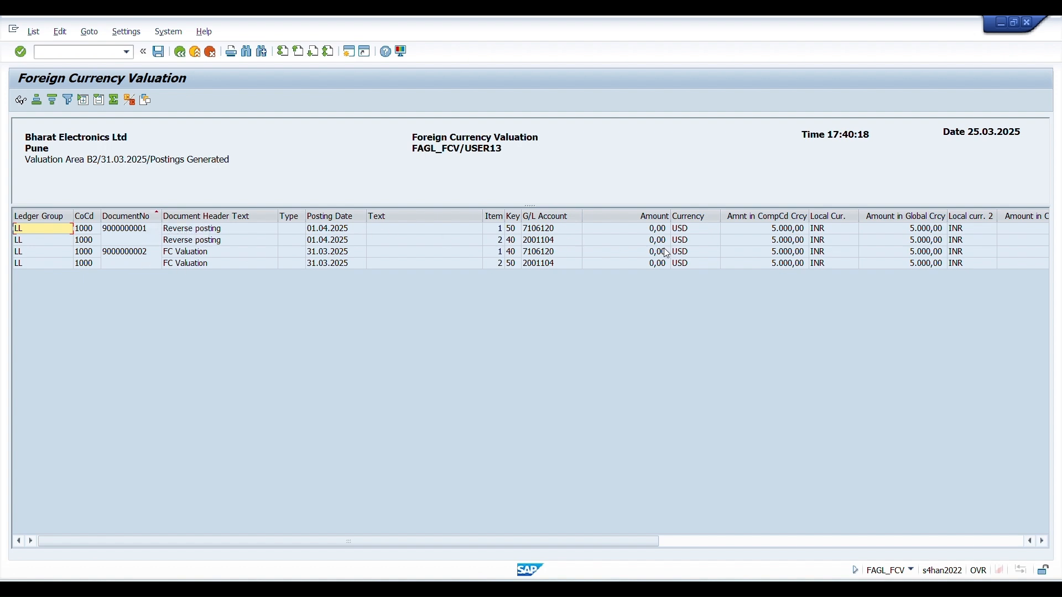
Step: Open the reverse posting document, examine its line items in local currency and return to the generated postings
left_click(149, 231)
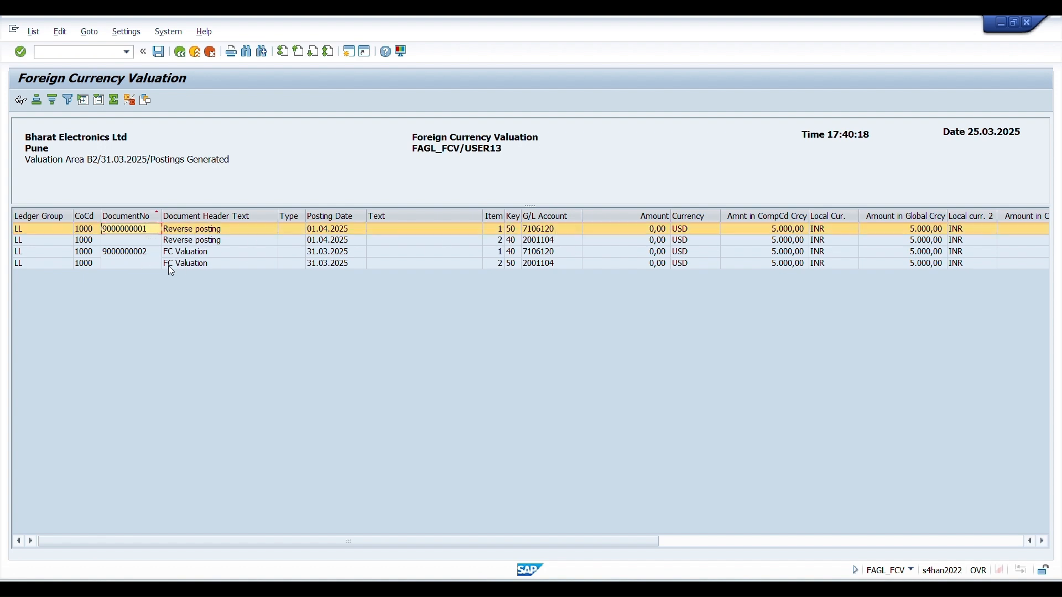
double_click(139, 228)
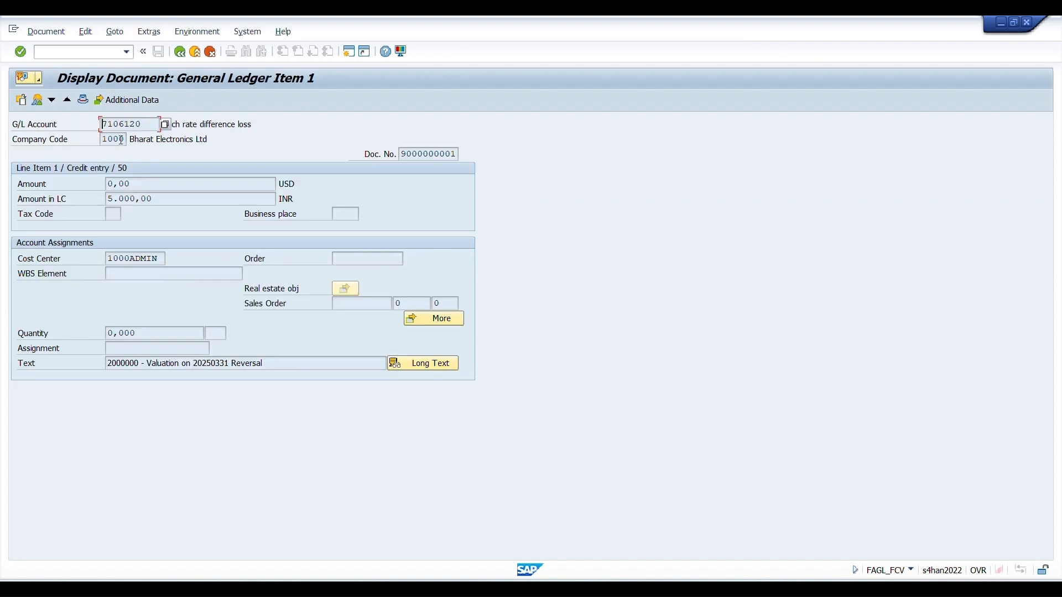
left_click(37, 100)
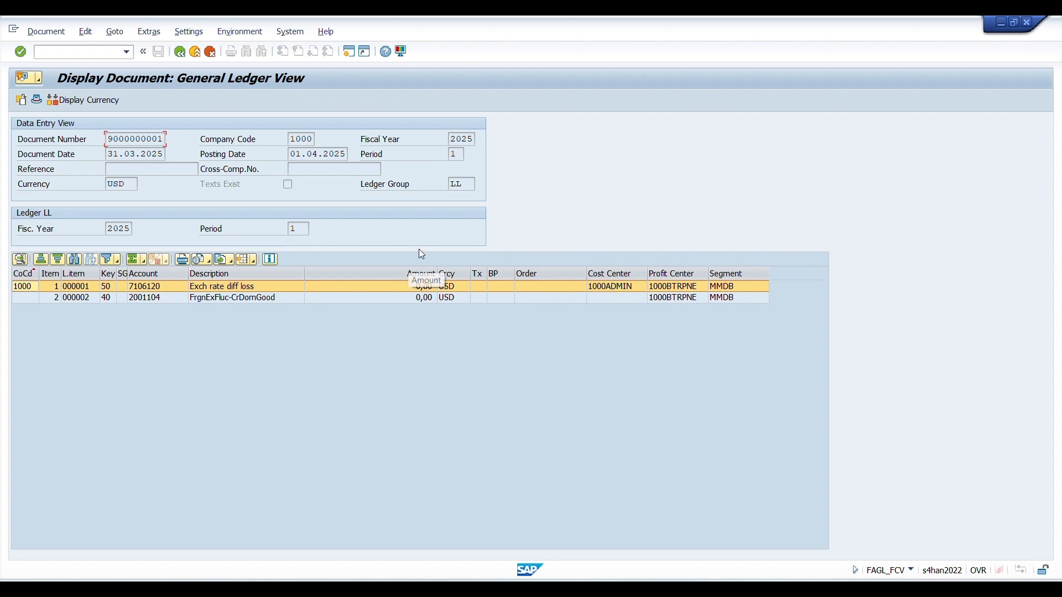
left_click(420, 273)
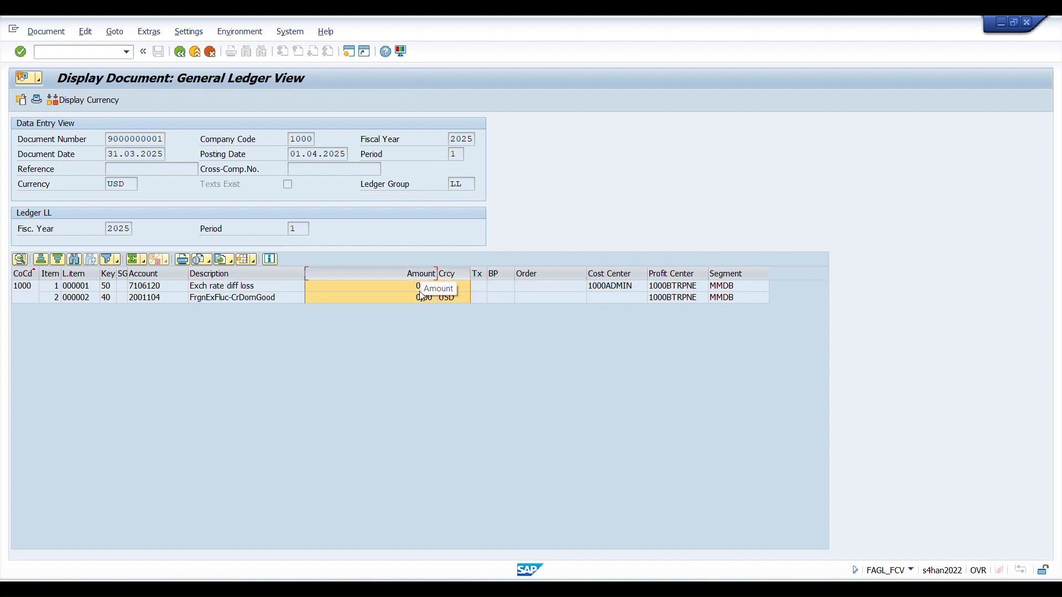
left_click(97, 101)
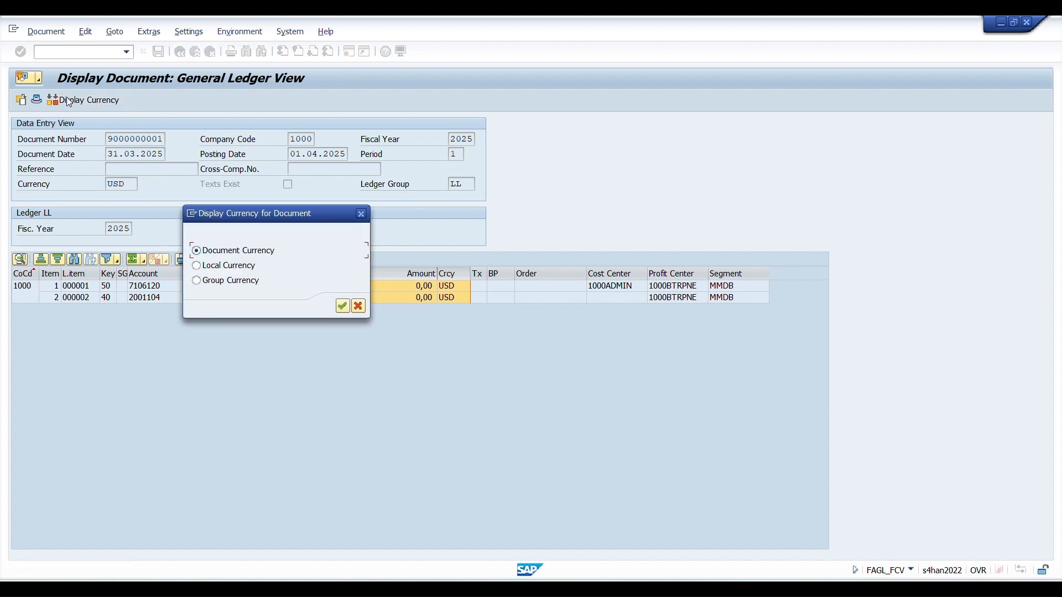
left_click(344, 305)
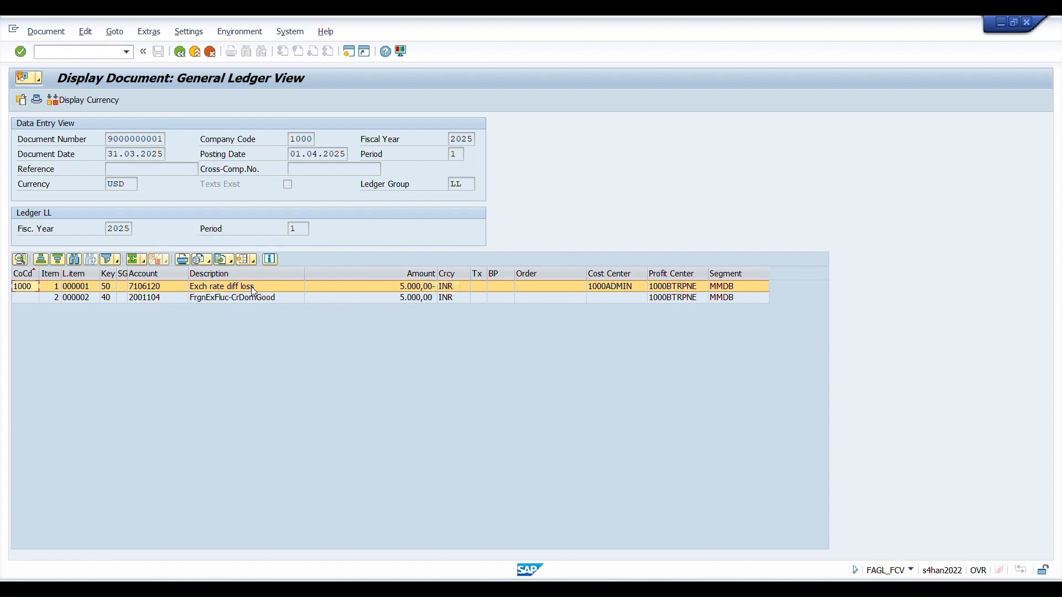
left_click(213, 301)
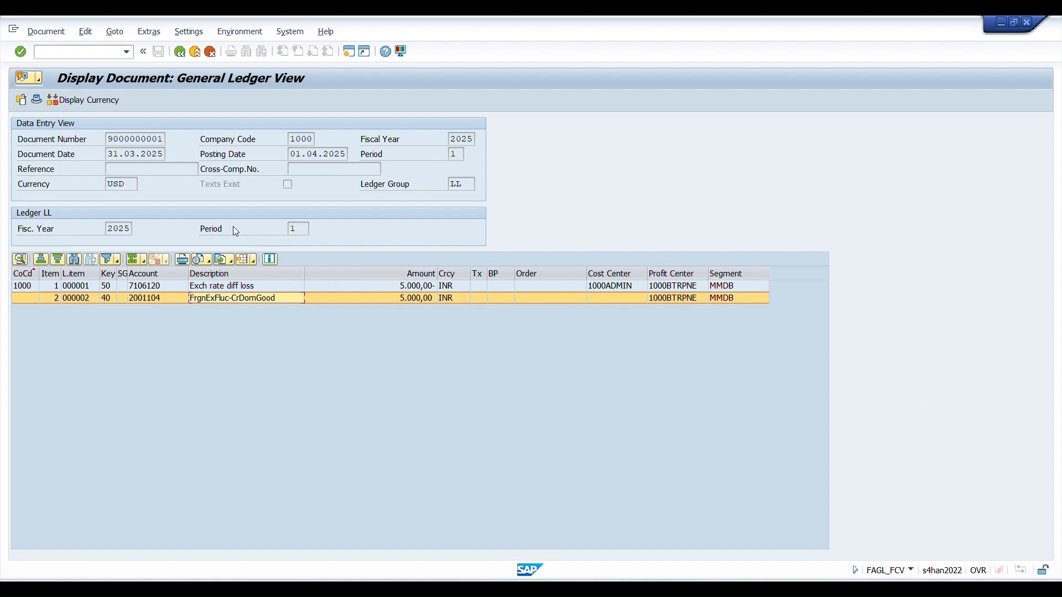
left_click(181, 52)
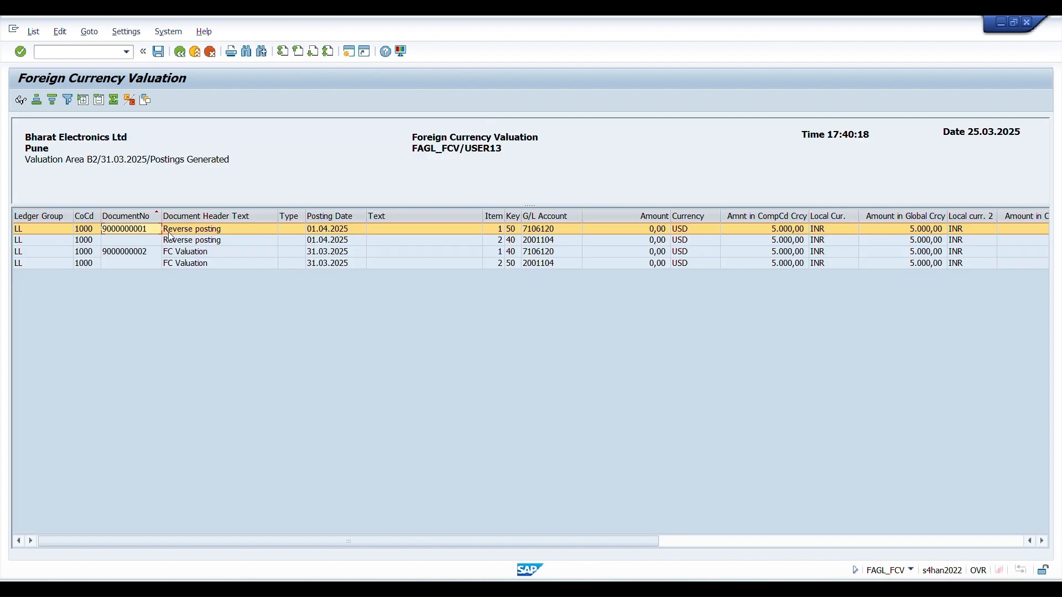
Step: Open the FC Valuation document in general ledger view and examine its line items in local currency
left_click(166, 253)
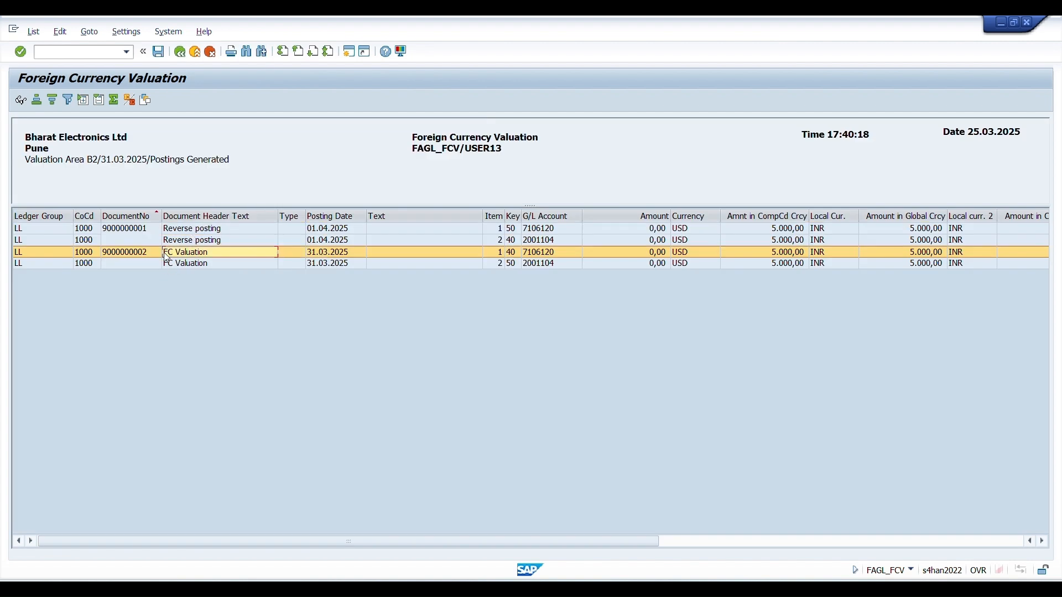
double_click(145, 254)
left_click(36, 103)
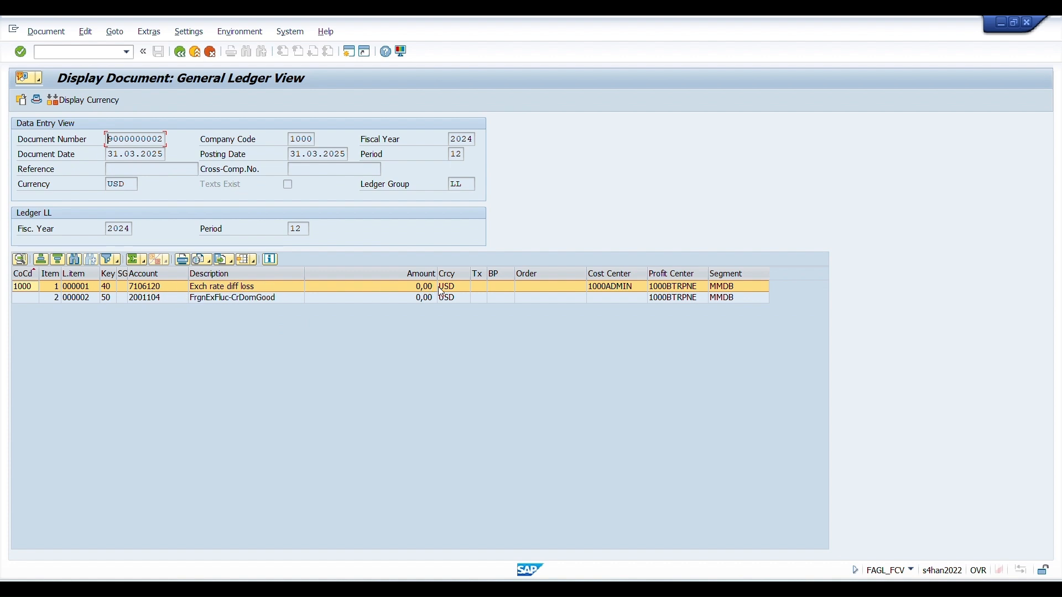
left_click(116, 101)
left_click(215, 266)
left_click(342, 306)
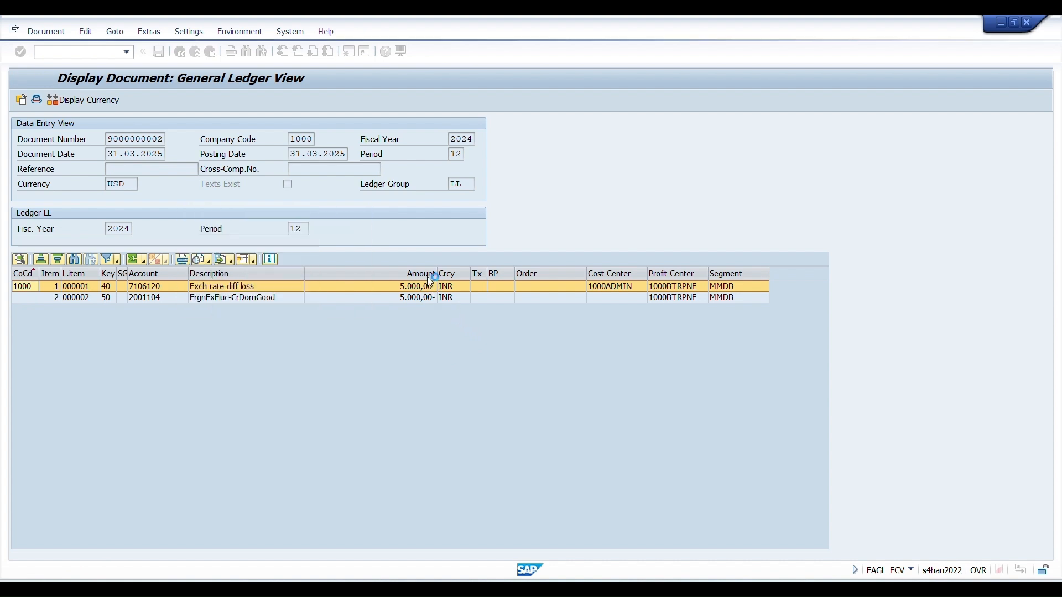
left_click(129, 297)
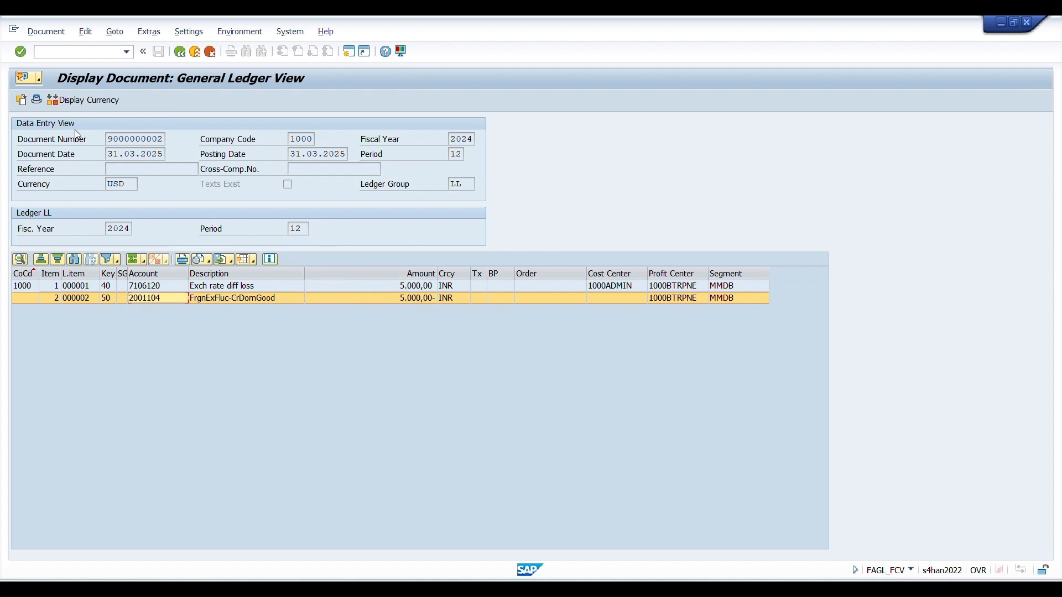
Step: Examine the FC Valuation document's header details, close them and return to the valuation list
left_click(38, 101)
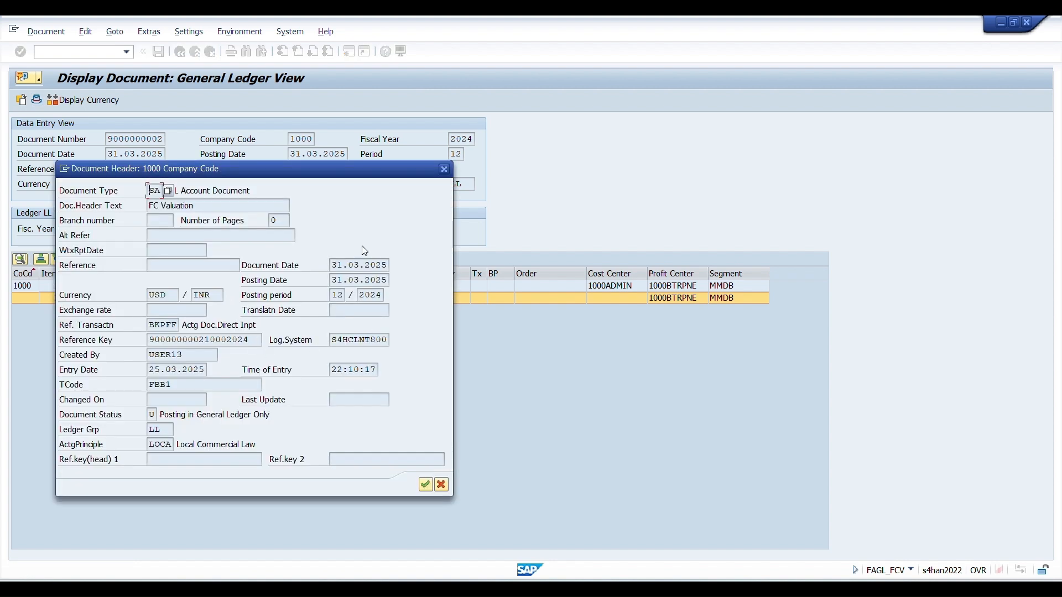
left_click(444, 169)
left_click(177, 55)
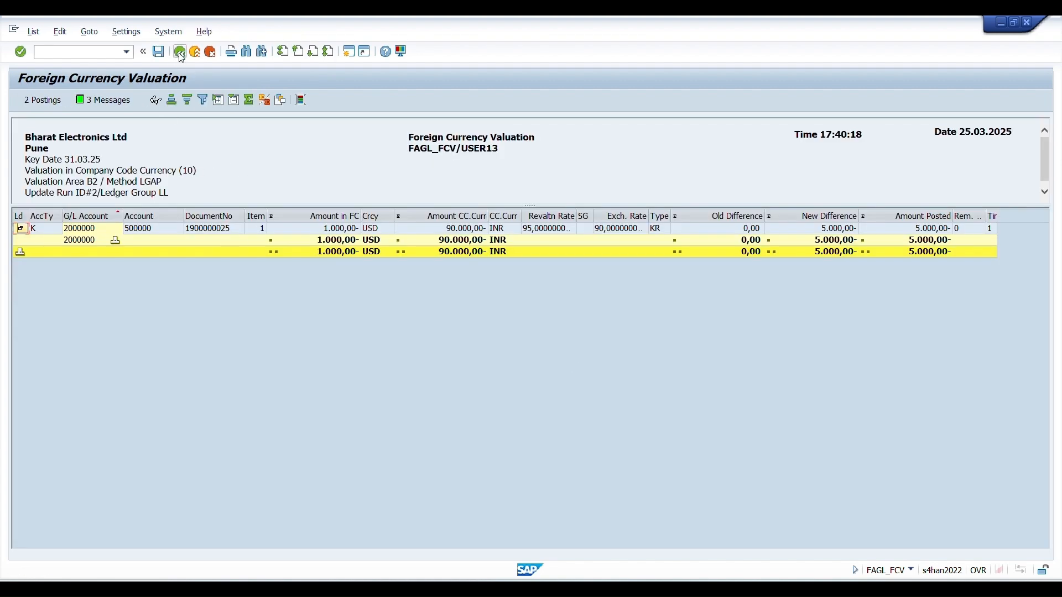
Step: Return to the valuation selections, enable Reset Valuation and execute it as a test run
left_click(180, 53)
scroll(166, 354, "down", 1)
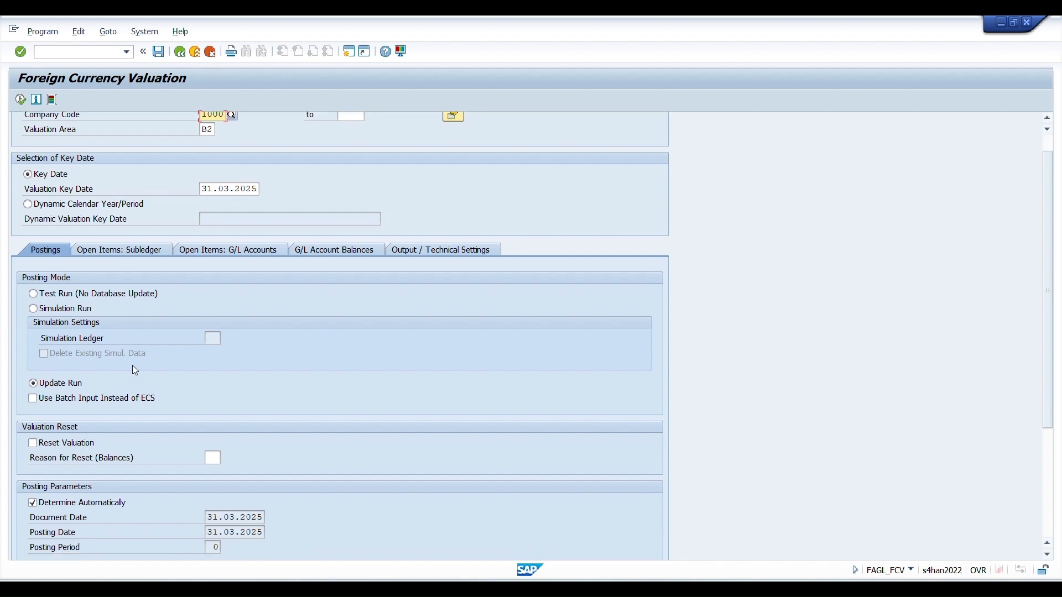
scroll(169, 417, "down", 2)
left_click(66, 410)
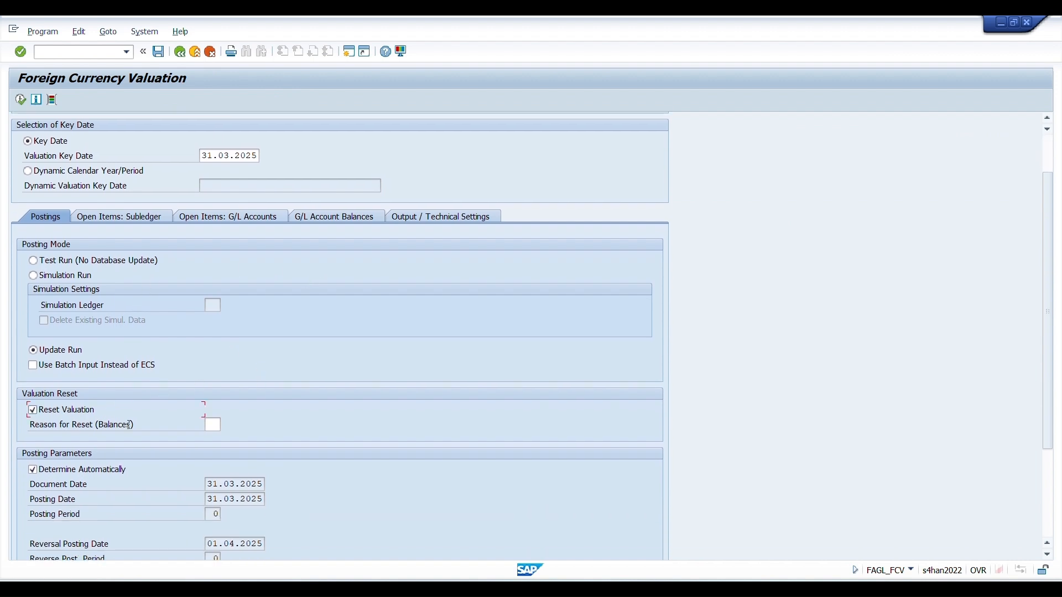
left_click(53, 260)
left_click(21, 98)
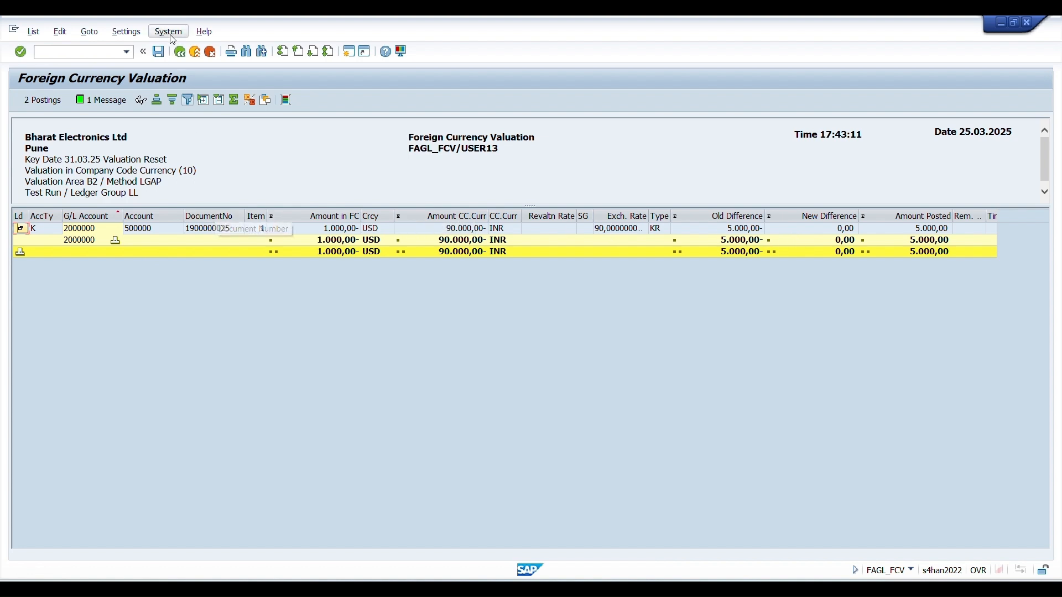
Step: Execute the valuation reset for area B2 as an Update Run and display its generated postings
left_click(179, 51)
left_click(54, 409)
left_click(22, 100)
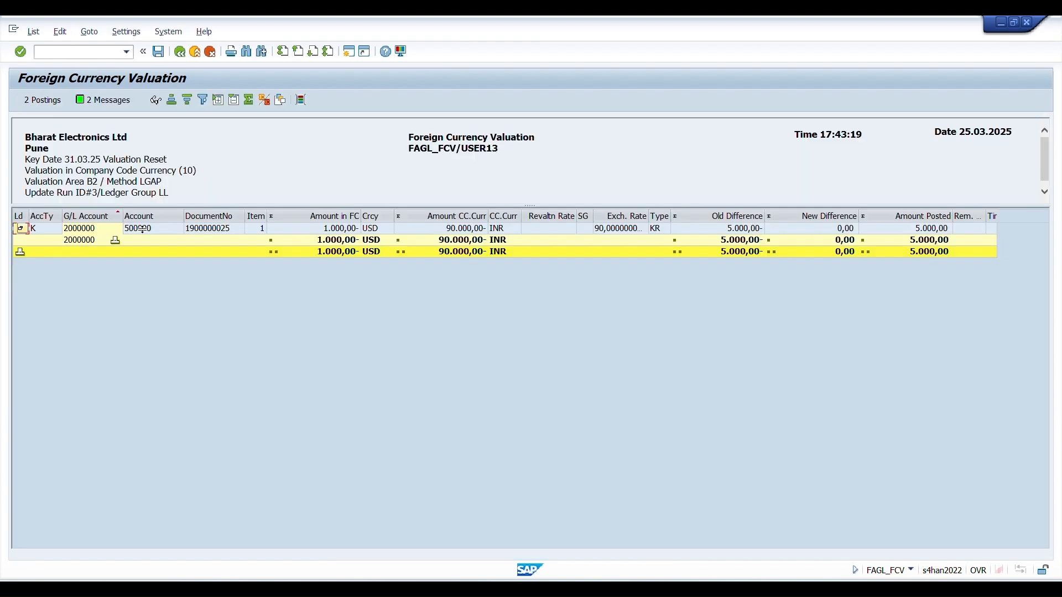
left_click(48, 102)
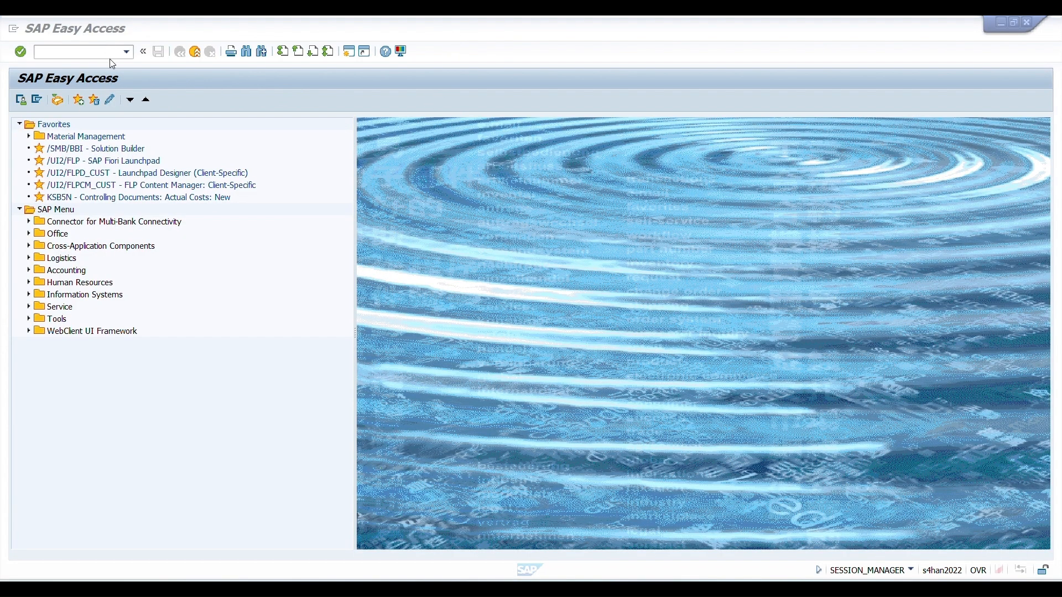
Step: Open transaction OB08 to maintain the currency exchange rates
left_click(127, 52)
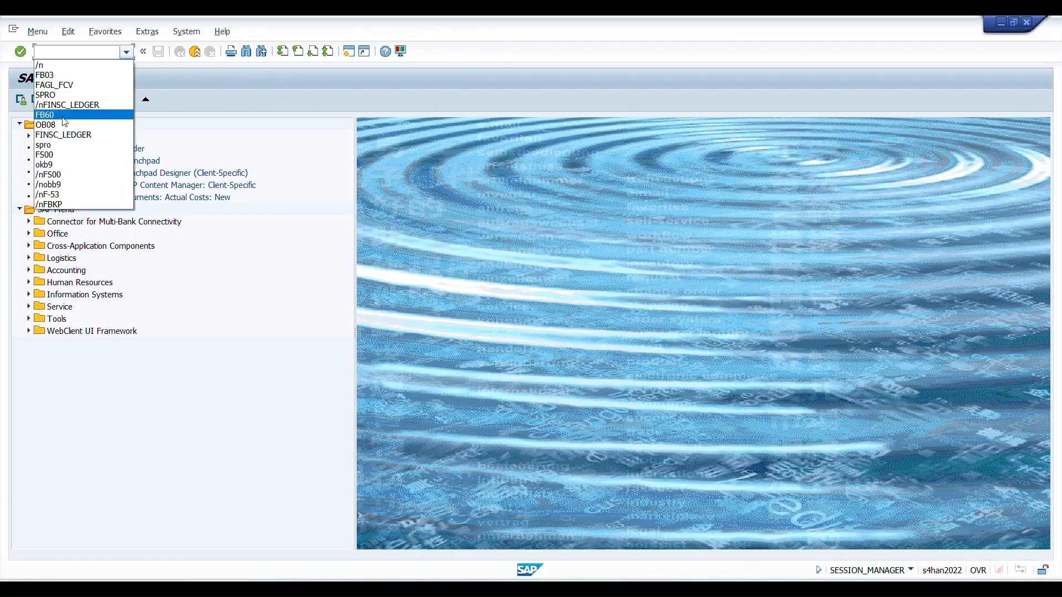
left_click(62, 125)
key("Return")
Step: Start a selection by contents with Exchange Rate Type, From currency and To-currency as the filter fields
left_click(155, 31)
left_click(161, 46)
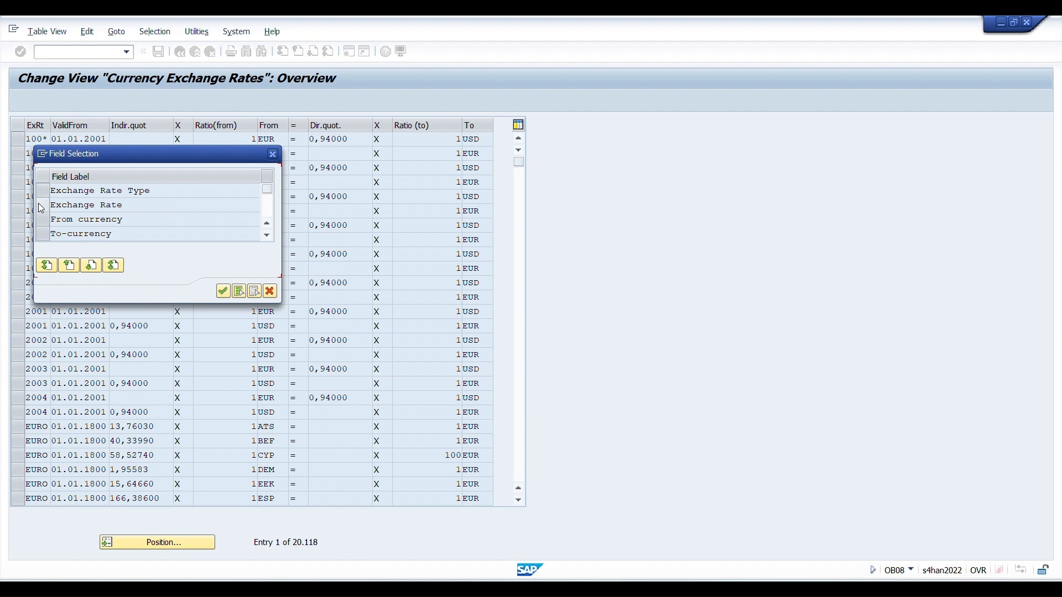
left_click(42, 194)
left_click(44, 208)
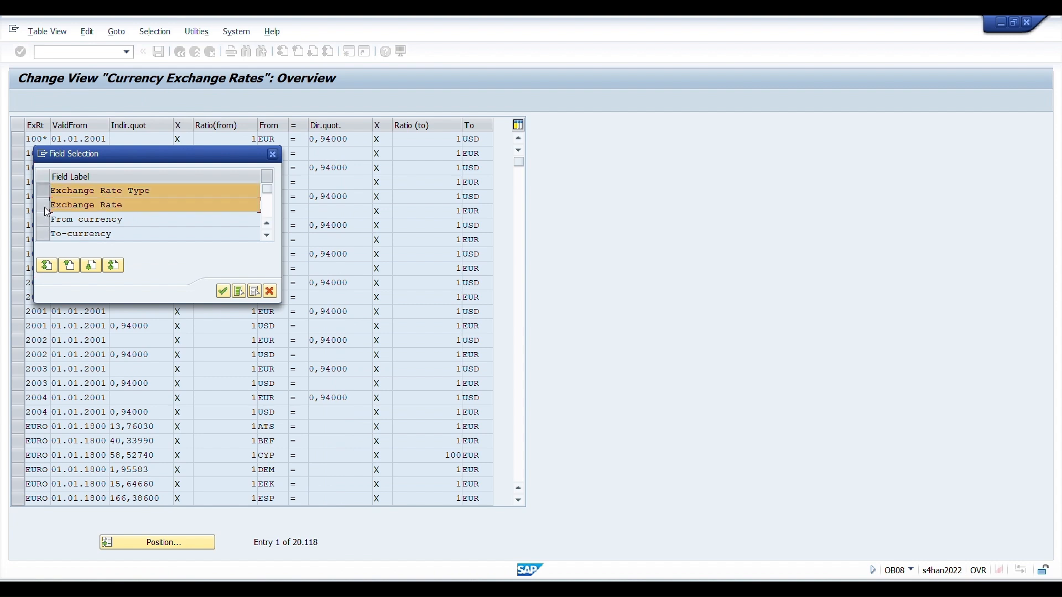
left_click(44, 209)
left_click(42, 220)
left_click(43, 234)
left_click(222, 292)
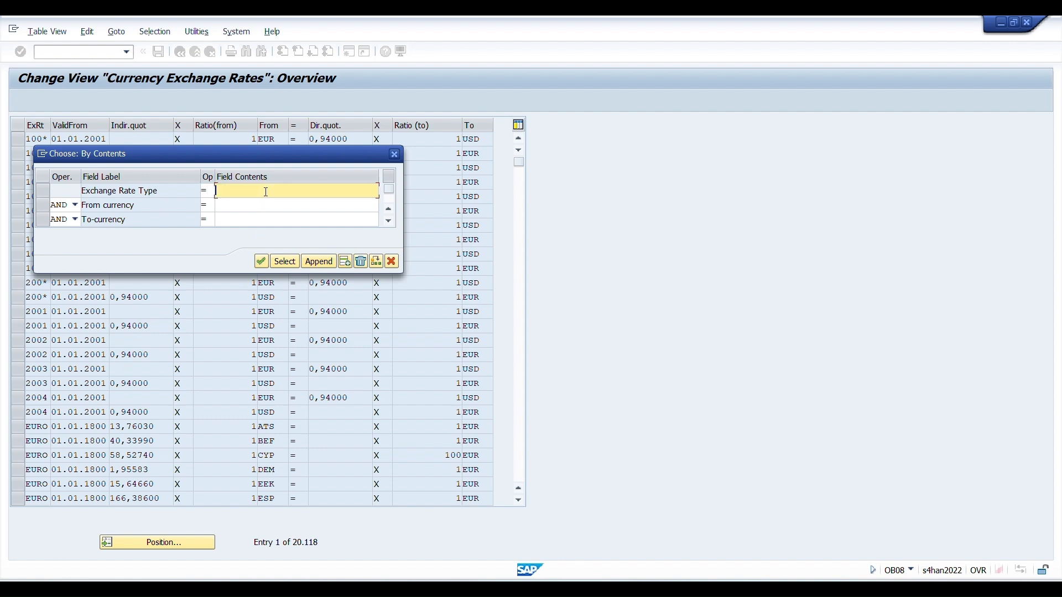
Step: Filter the exchange rates to type M from USD to INR, then set the 31.03.2025 direct quotation to 85,00000 and save
type("M")
key("Tab")
key("Tab")
key("Tab")
type("USD")
left_click(239, 220)
type("INR")
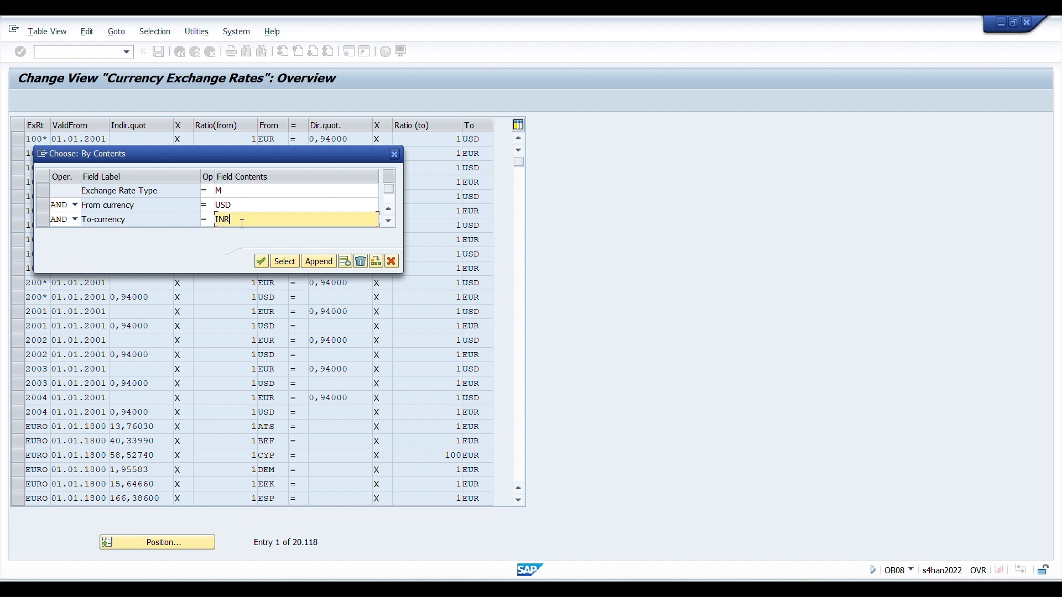
left_click(280, 261)
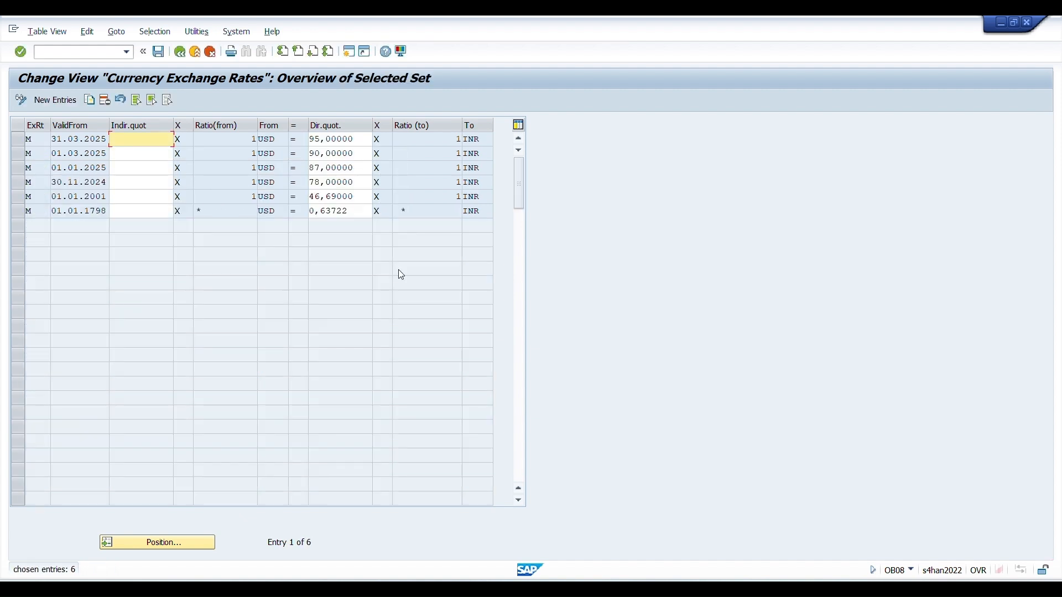
left_click(319, 140)
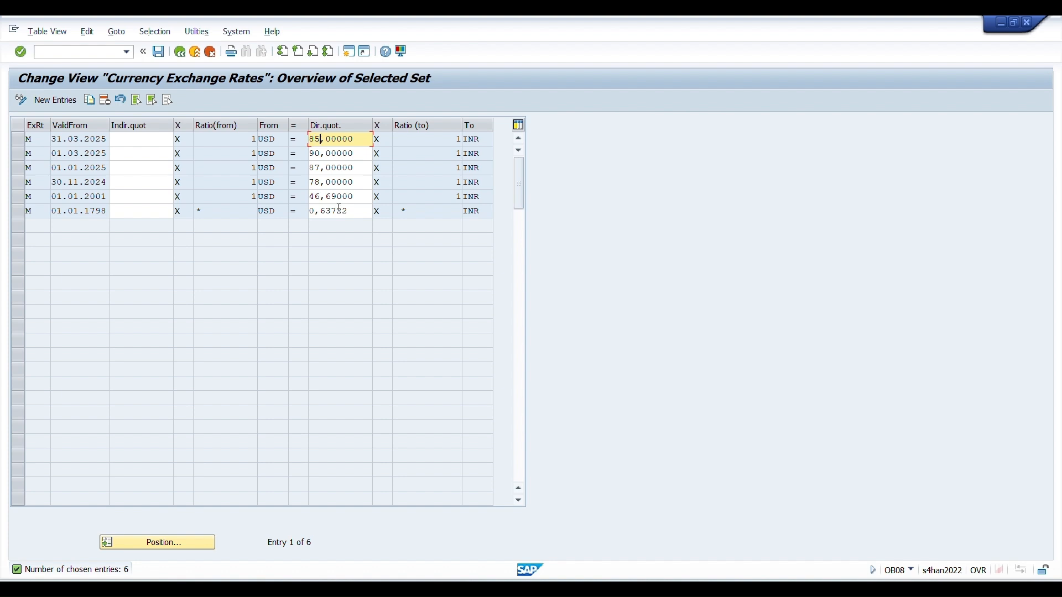
left_click(158, 52)
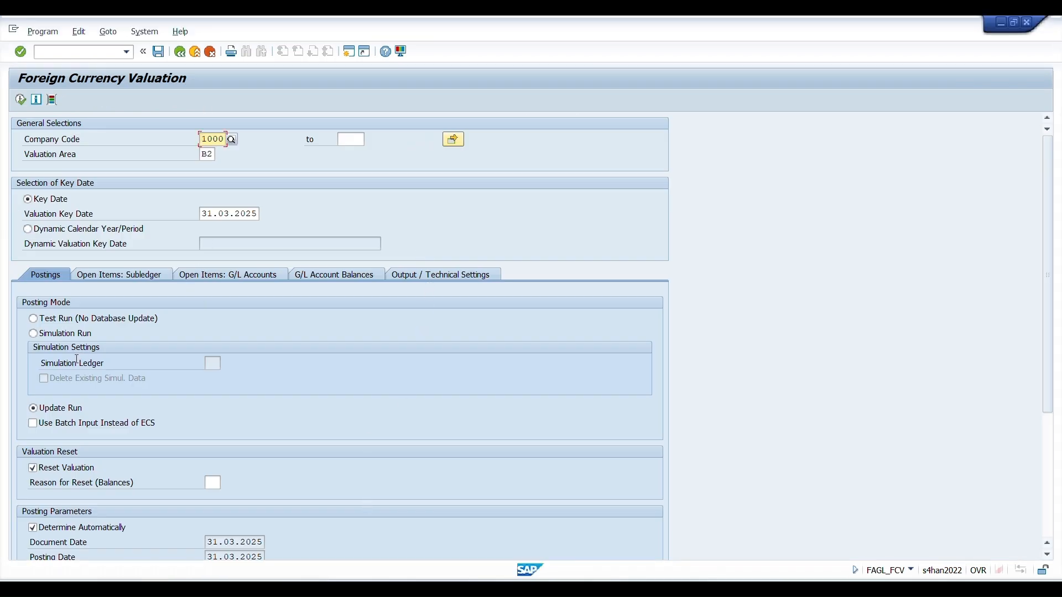
Step: Turn off Reset Valuation, execute the area B2 valuation as a Test Run and compare its revaluation rate with the original exchange rate
left_click(47, 319)
scroll(61, 420, "down", 1)
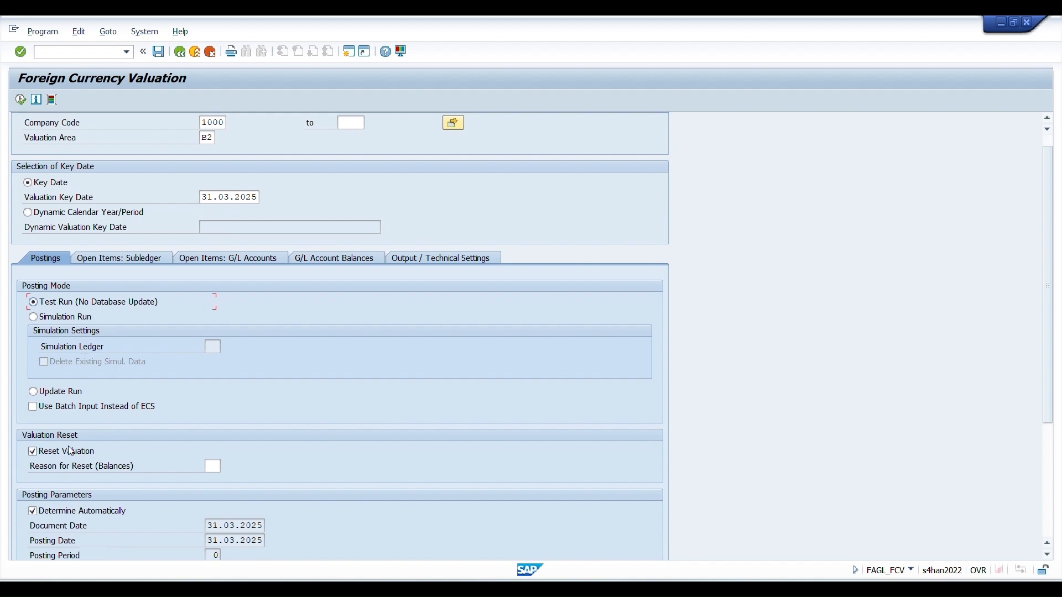
left_click(51, 452)
scroll(110, 420, "down", 2)
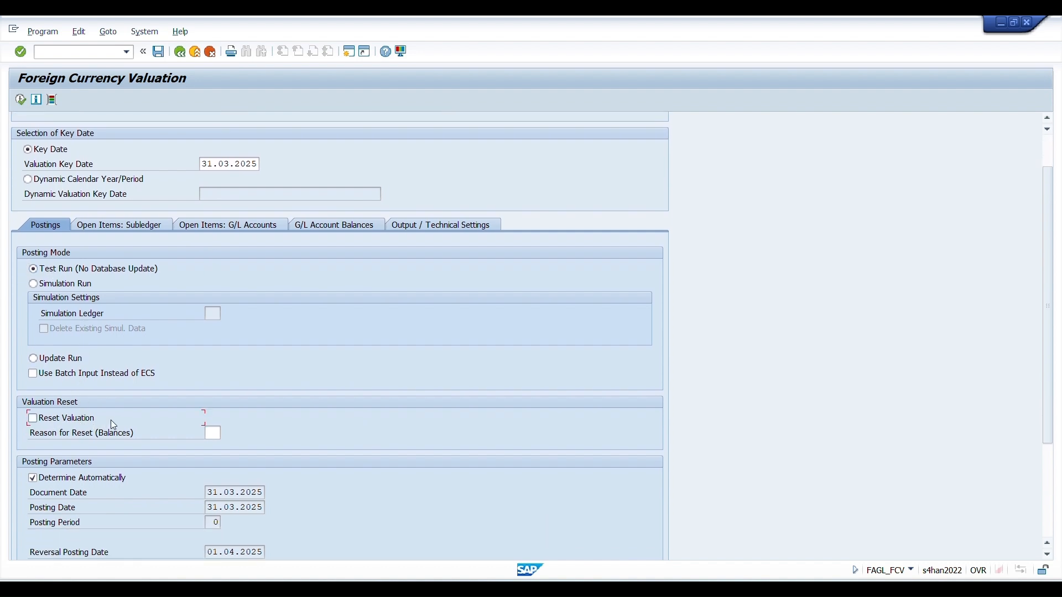
scroll(116, 420, "up", 3)
left_click(103, 275)
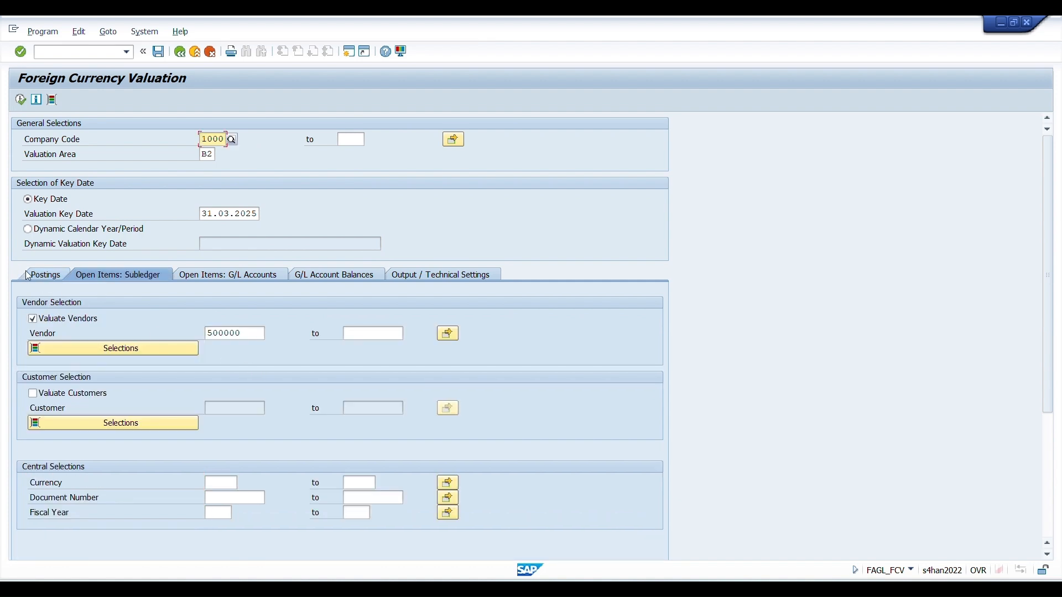
left_click(20, 99)
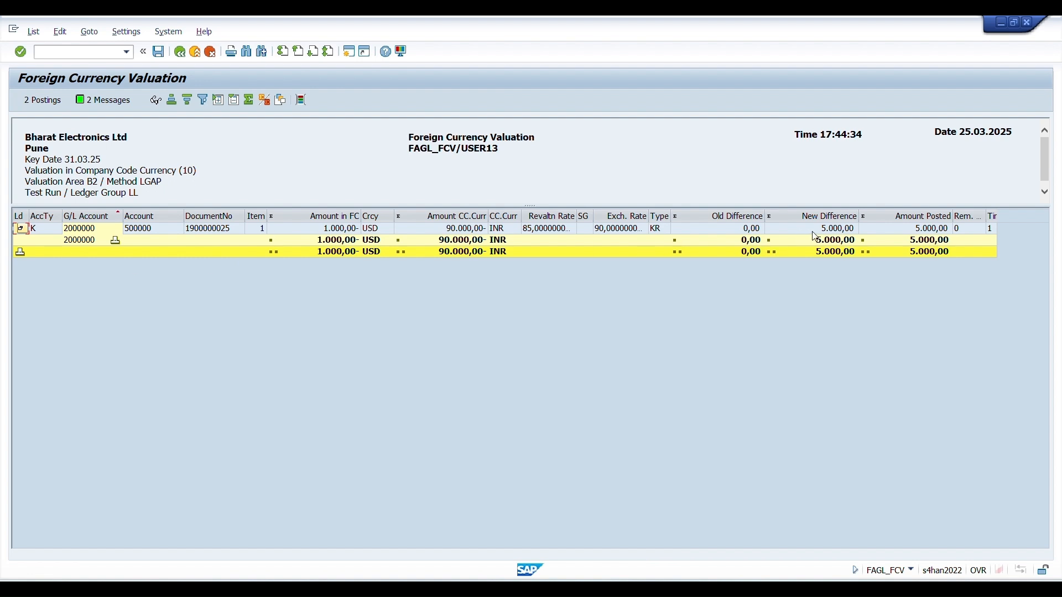
left_click(622, 217)
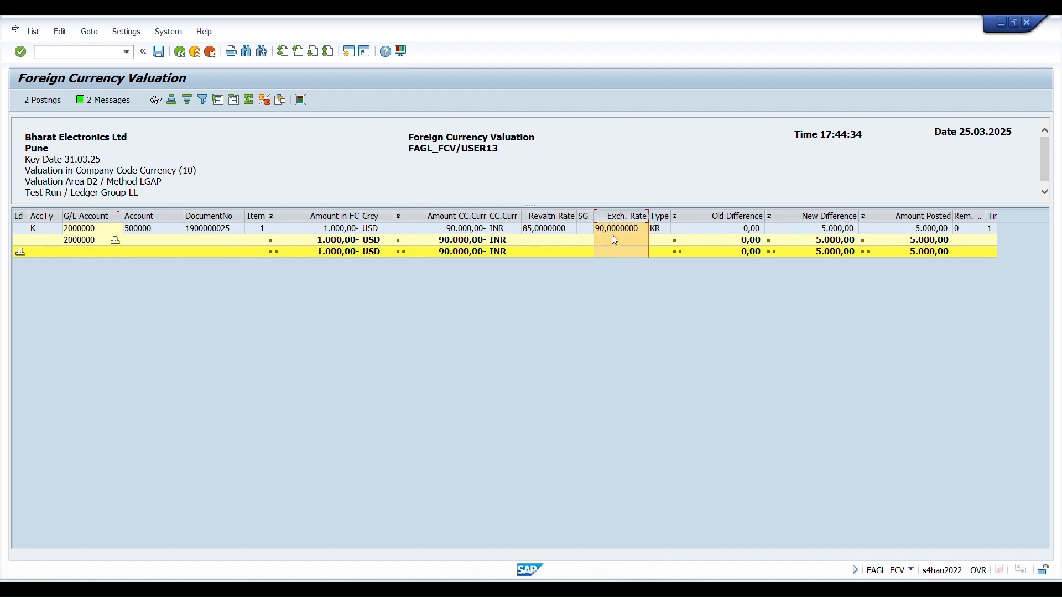
left_click(568, 217)
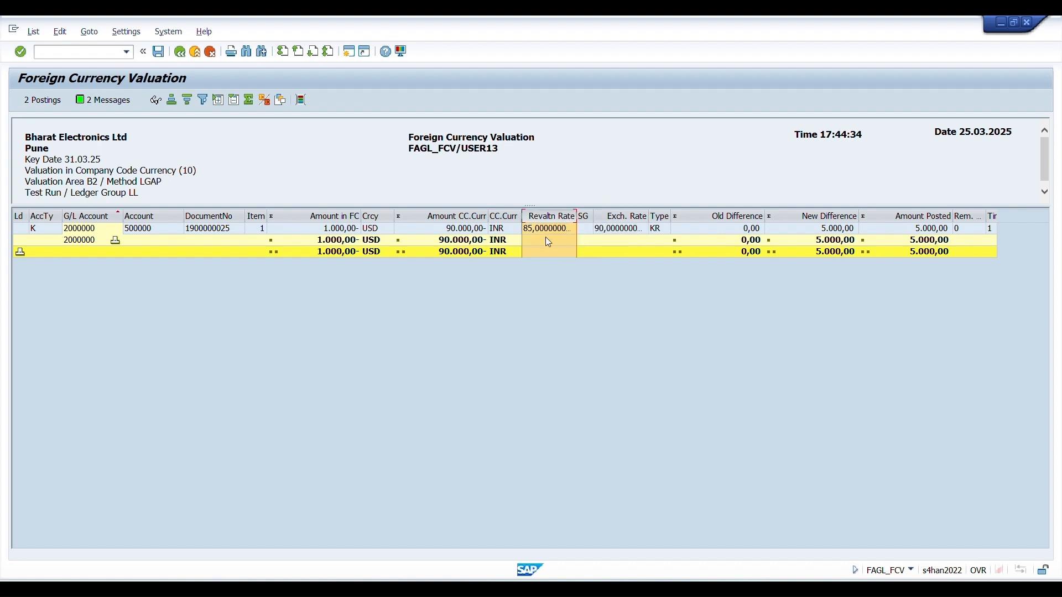
Step: Execute the valuation for area B2 as an Update Run and display its generated postings
left_click(179, 52)
left_click(34, 408)
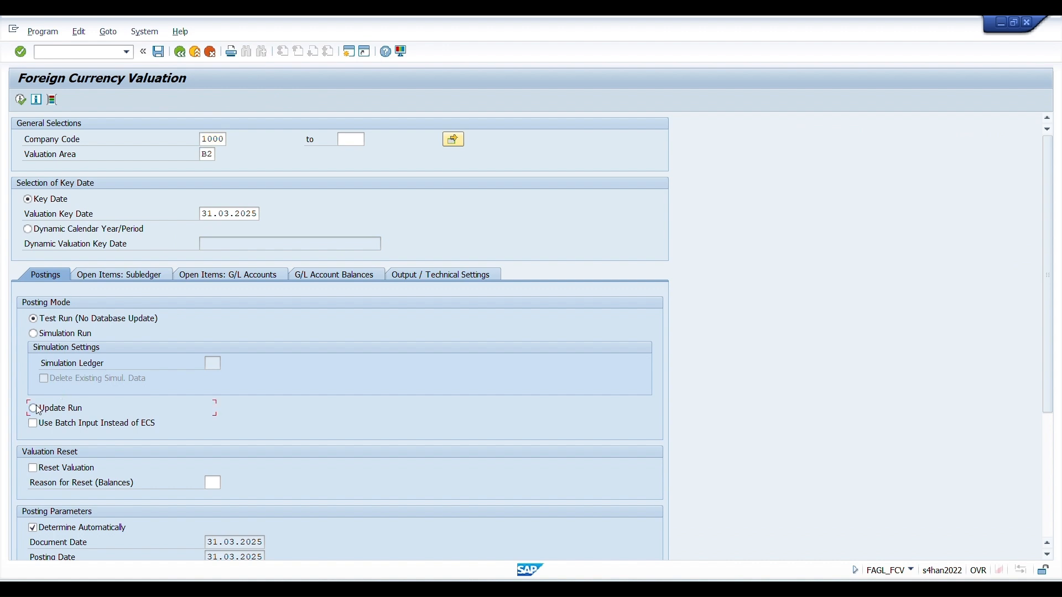
left_click(21, 100)
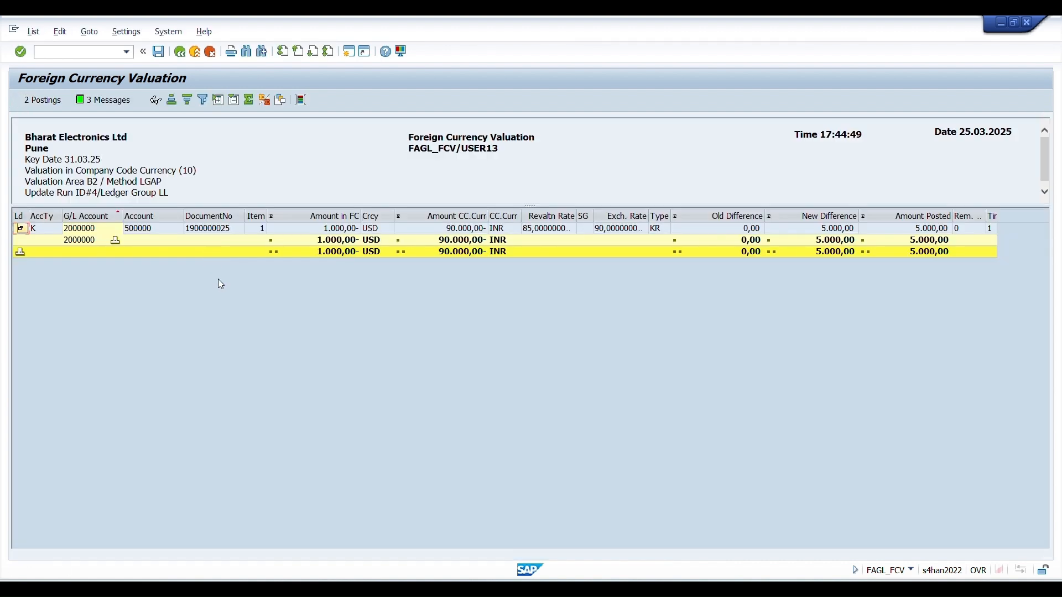
left_click(51, 103)
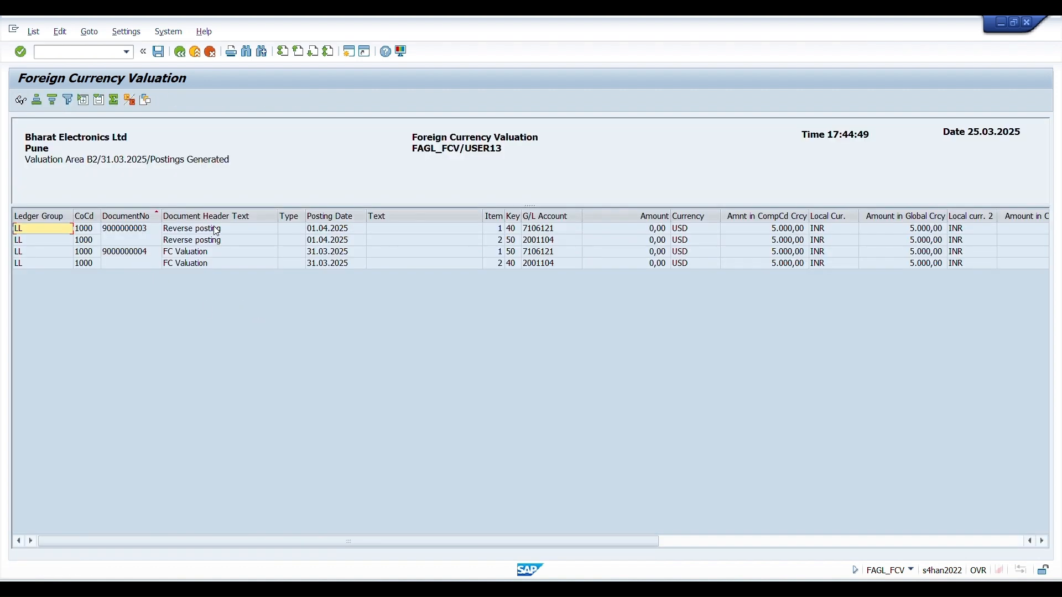
Step: Open the FC Valuation document dated 31.03.2025 in General Ledger View and examine its gain and fluctuation items in Local Currency
left_click(185, 255)
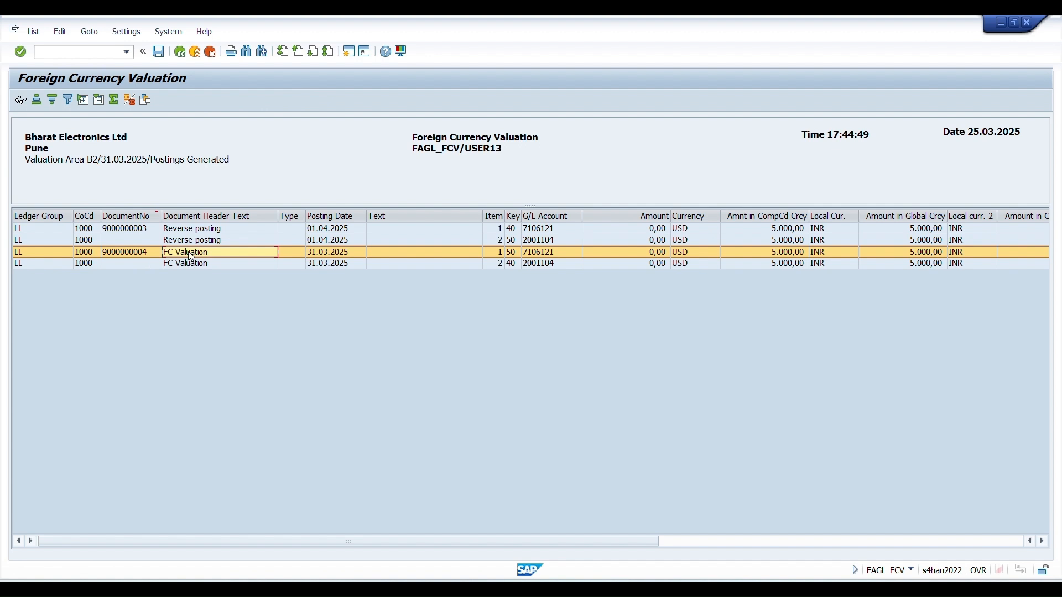
double_click(191, 256)
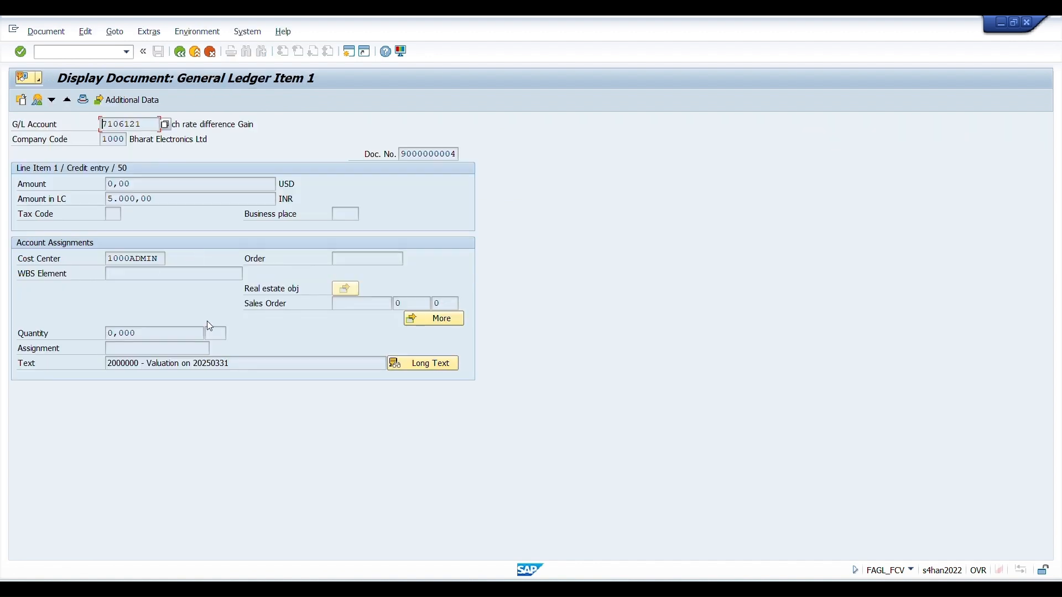
left_click(36, 101)
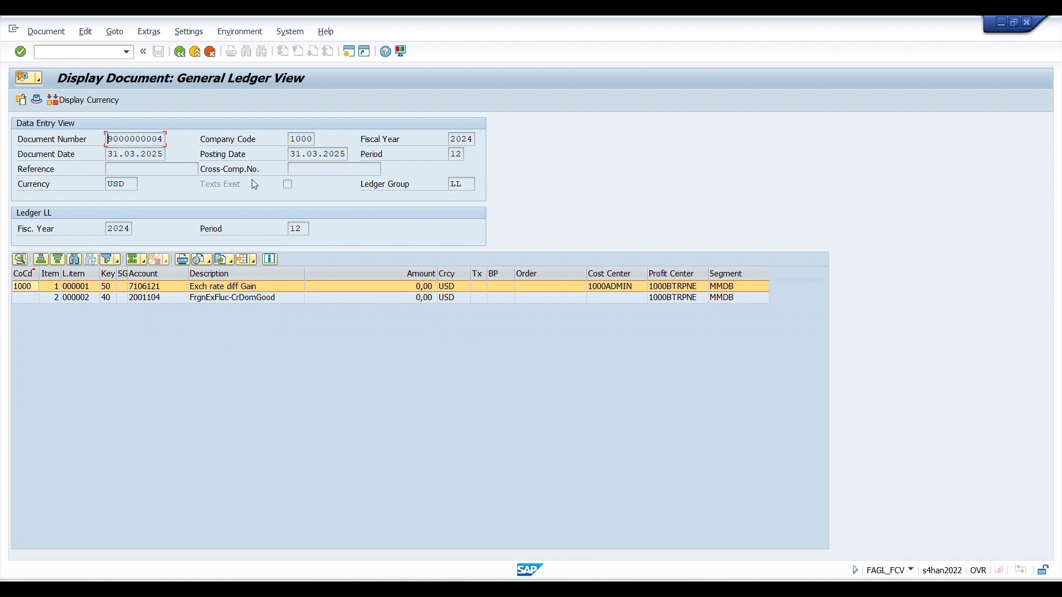
left_click(88, 99)
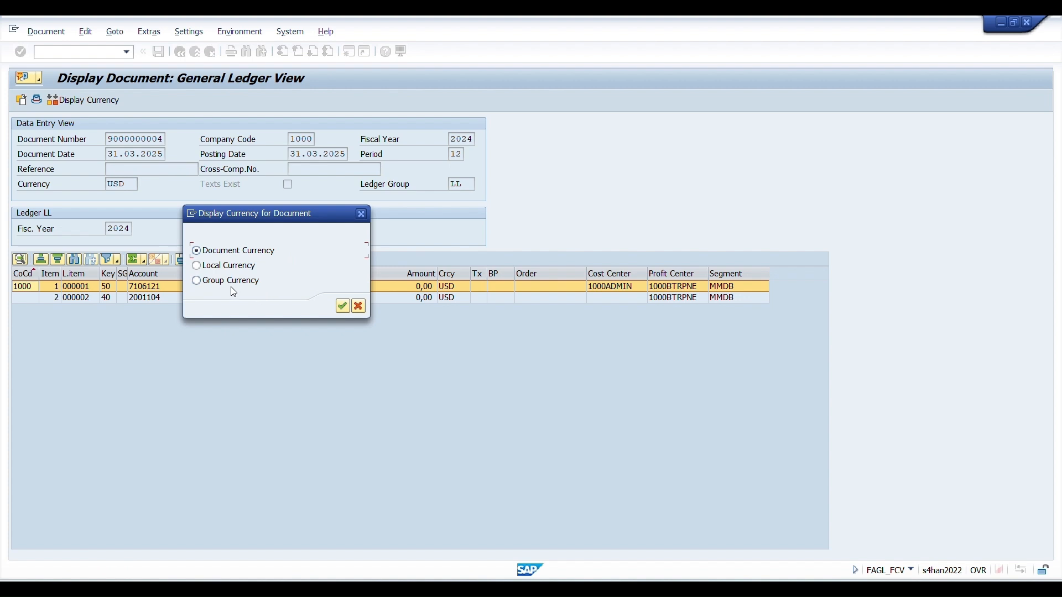
left_click(241, 266)
left_click(343, 306)
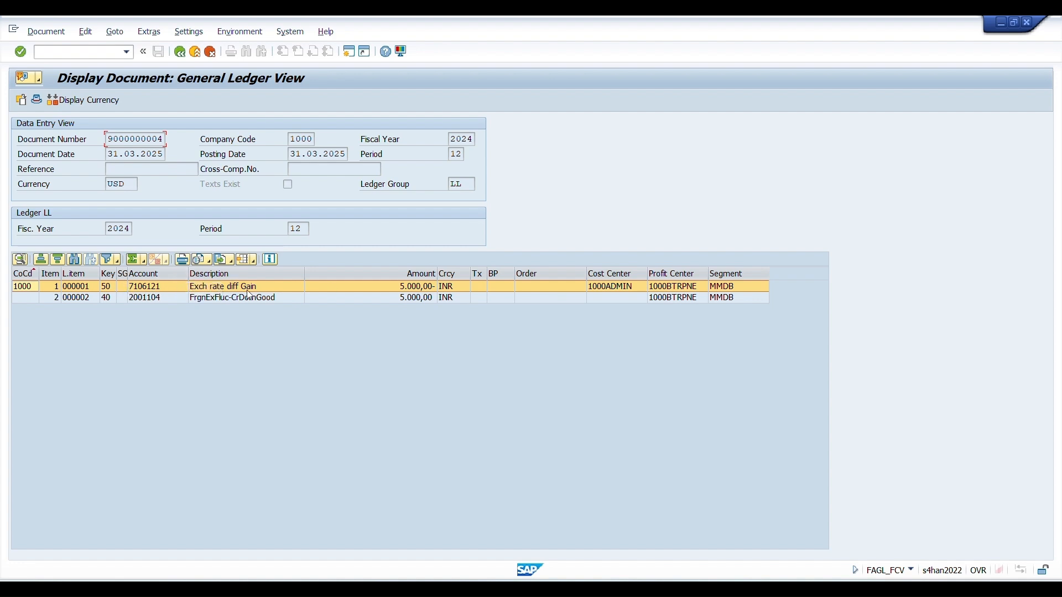
left_click(178, 298)
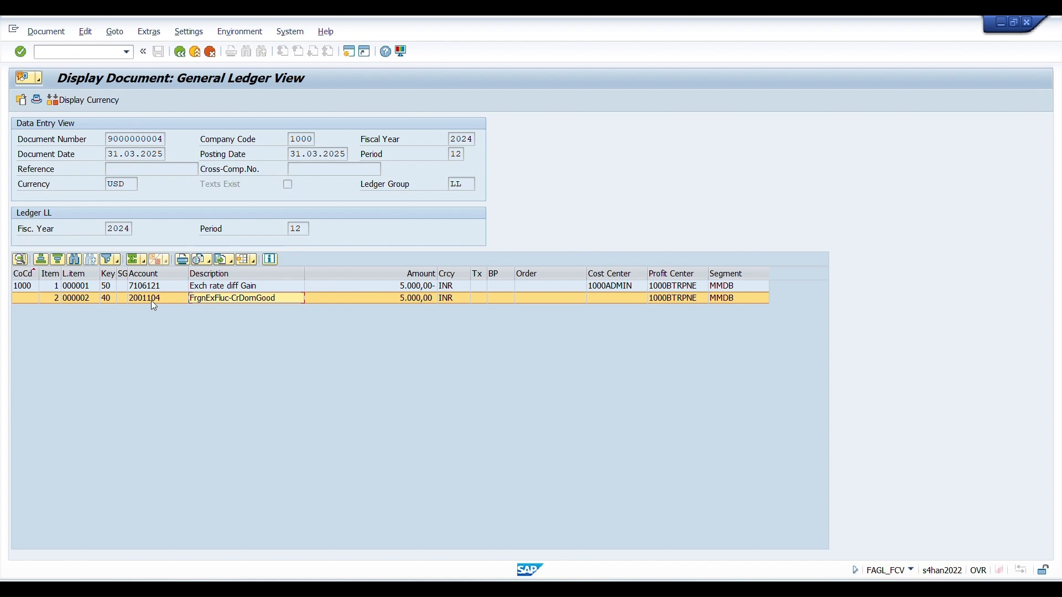
left_click(247, 287)
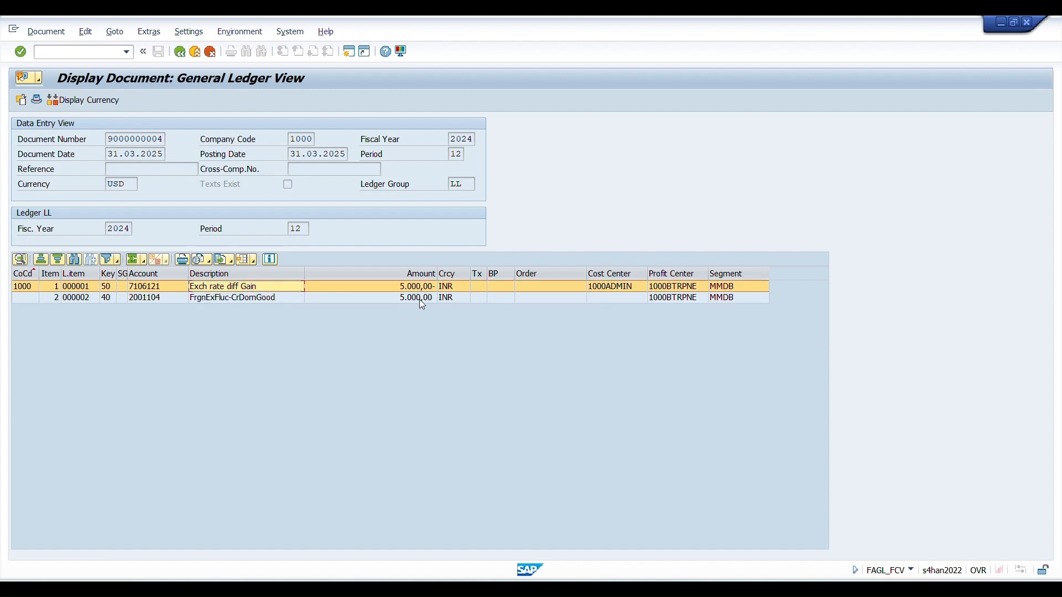
left_click(180, 52)
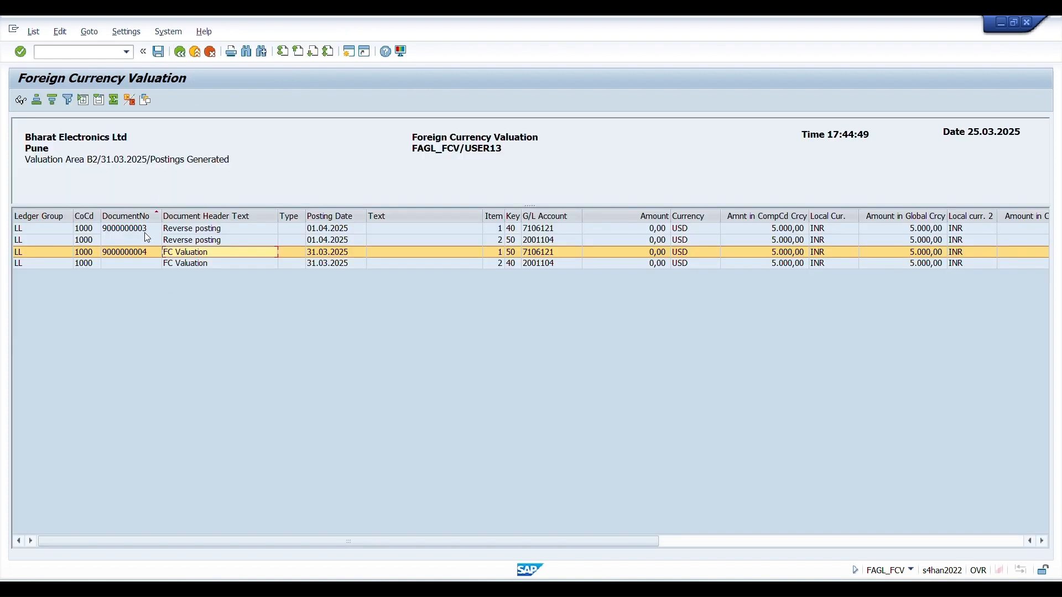
Step: Examine the Reverse posting document dated 01.04.2025 in General Ledger View in Local Currency, and leave the generated postings
double_click(144, 230)
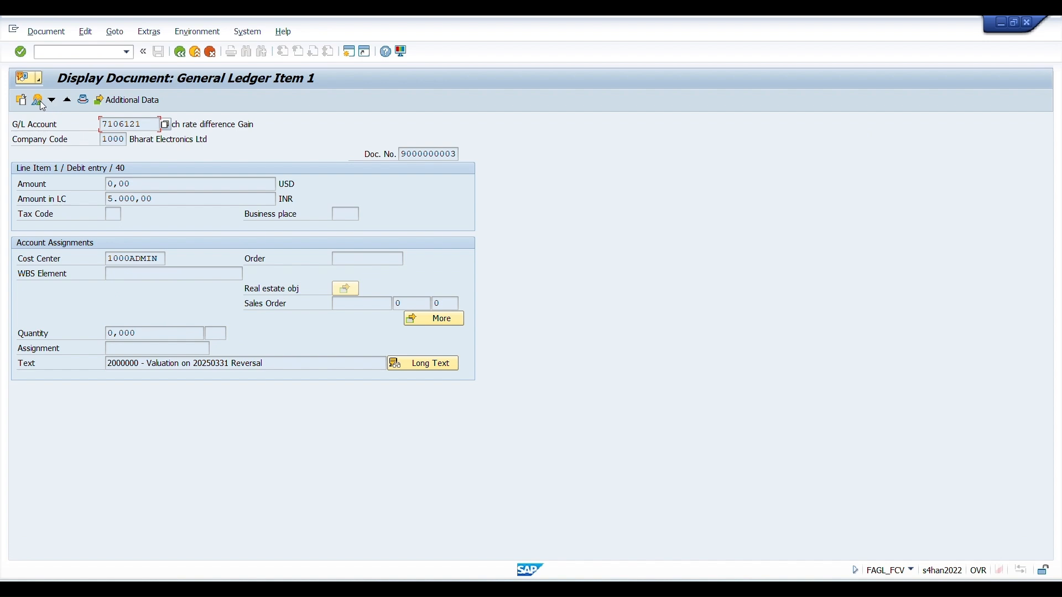
key("F3")
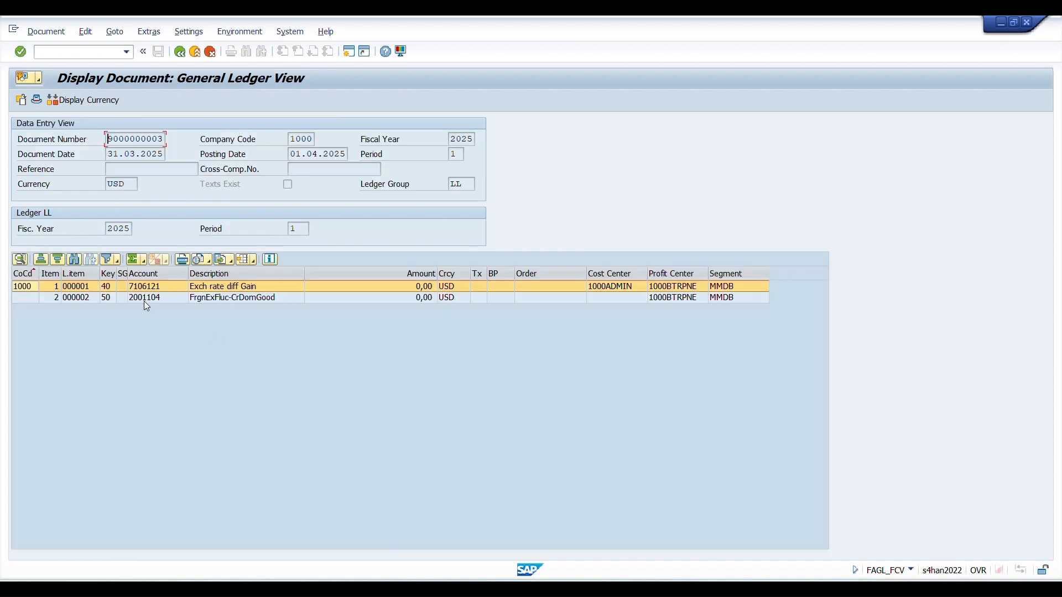
left_click(243, 298)
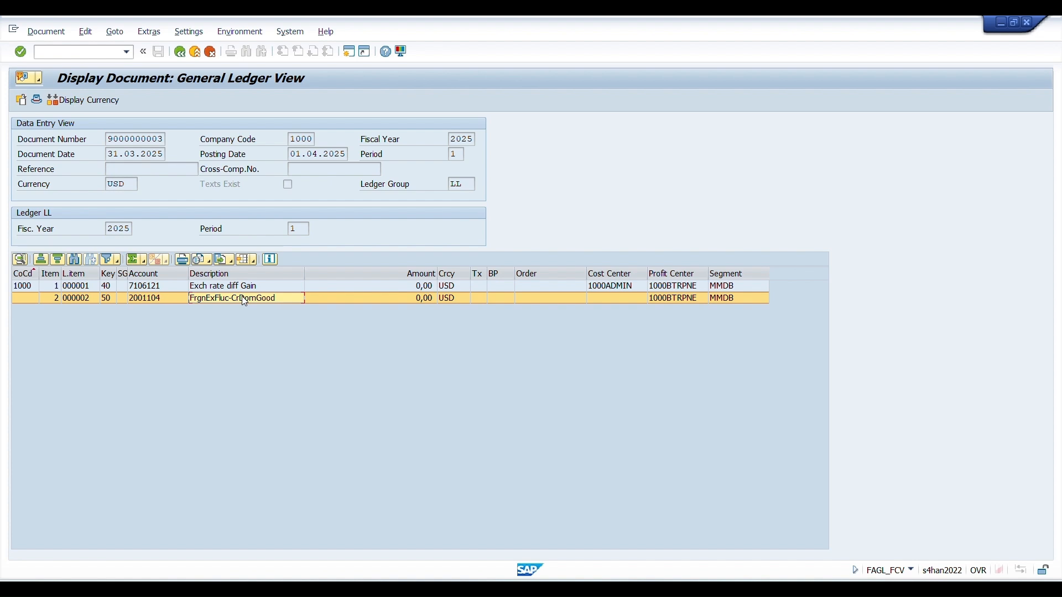
left_click(117, 107)
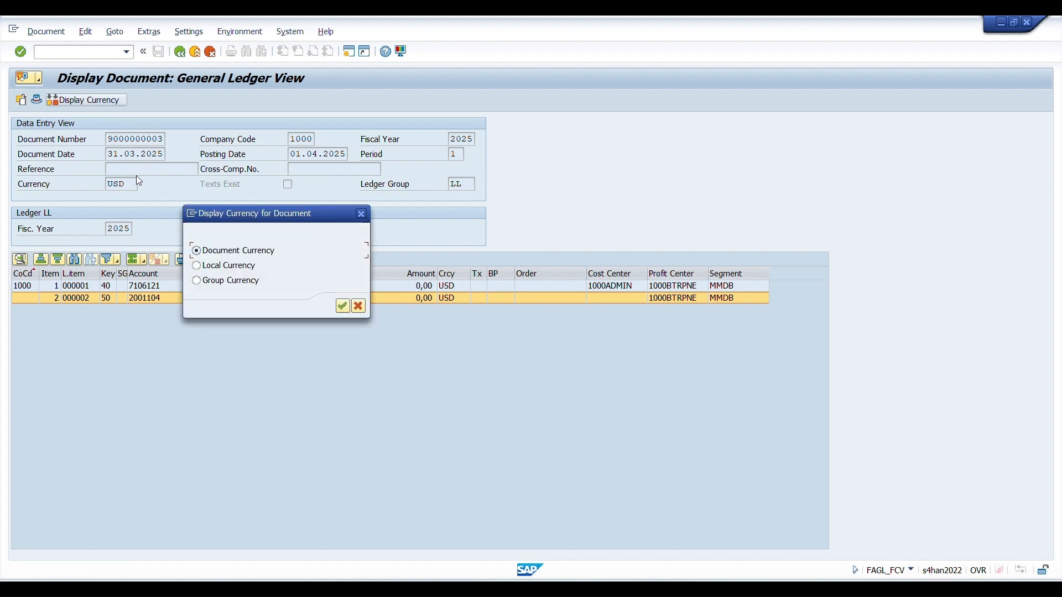
left_click(342, 306)
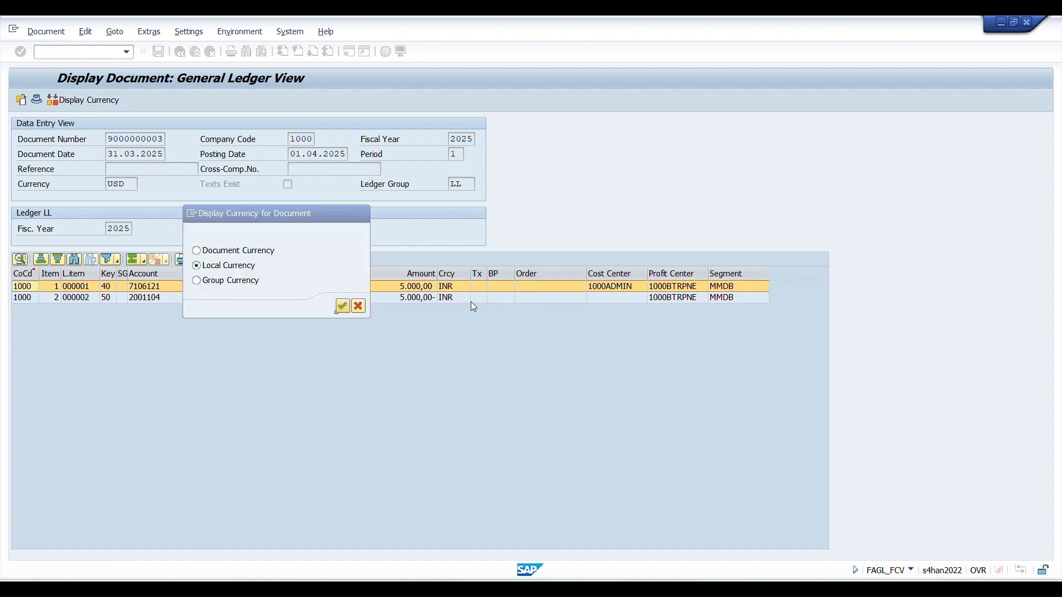
left_click_drag(410, 274, 464, 273)
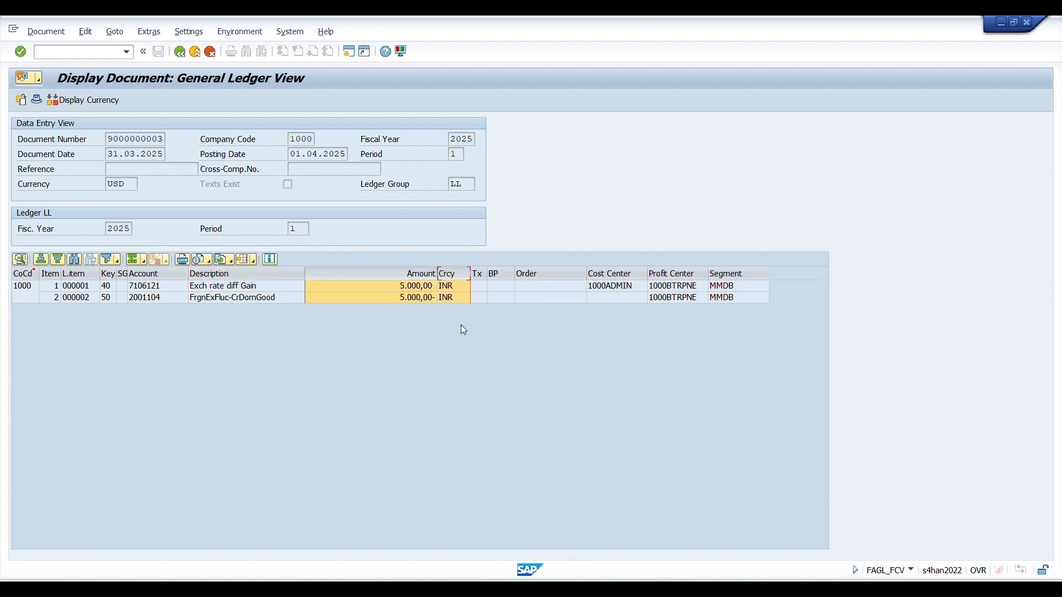
left_click(181, 54)
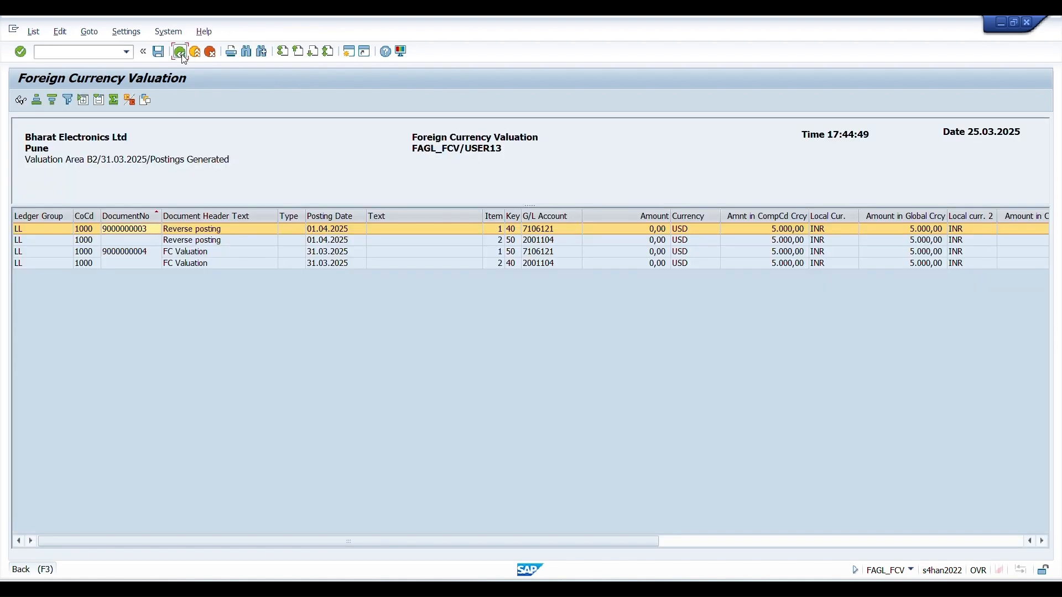
left_click(181, 54)
left_click(181, 53)
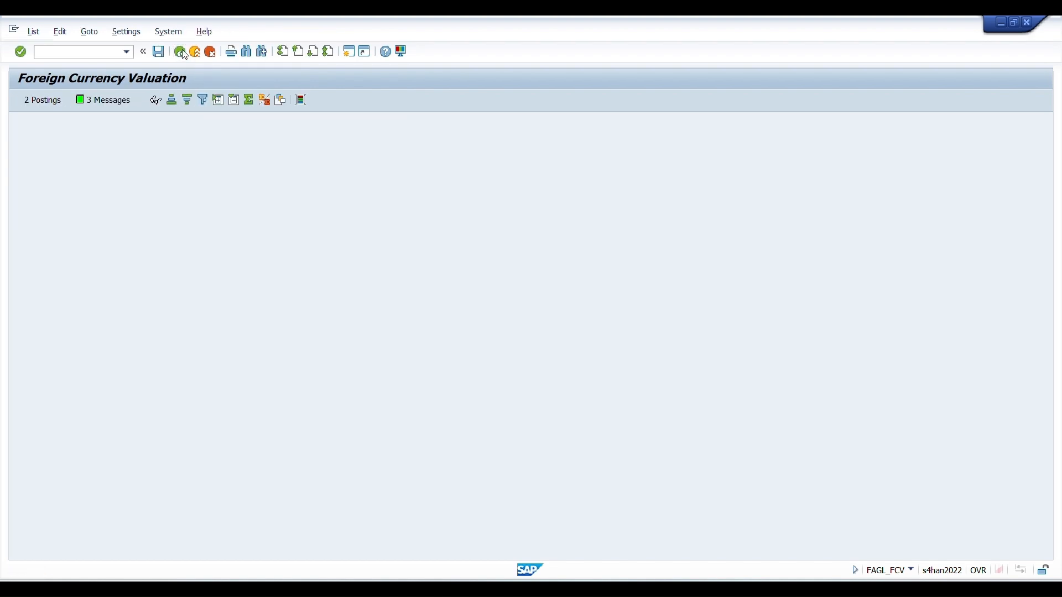